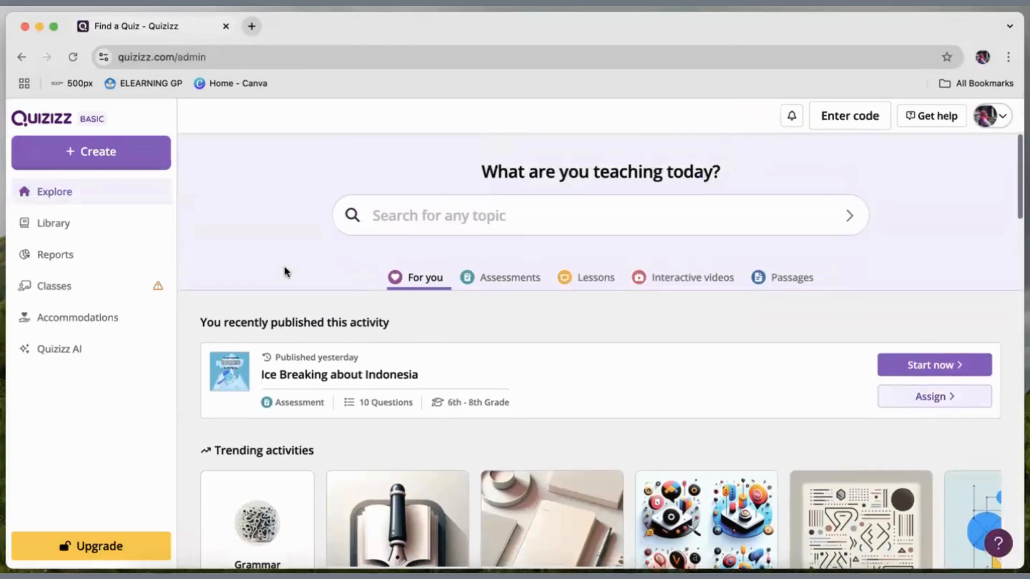
# Switch the interface language to Indonesian in the account settings.
pyautogui.scroll(2, 284, 266)
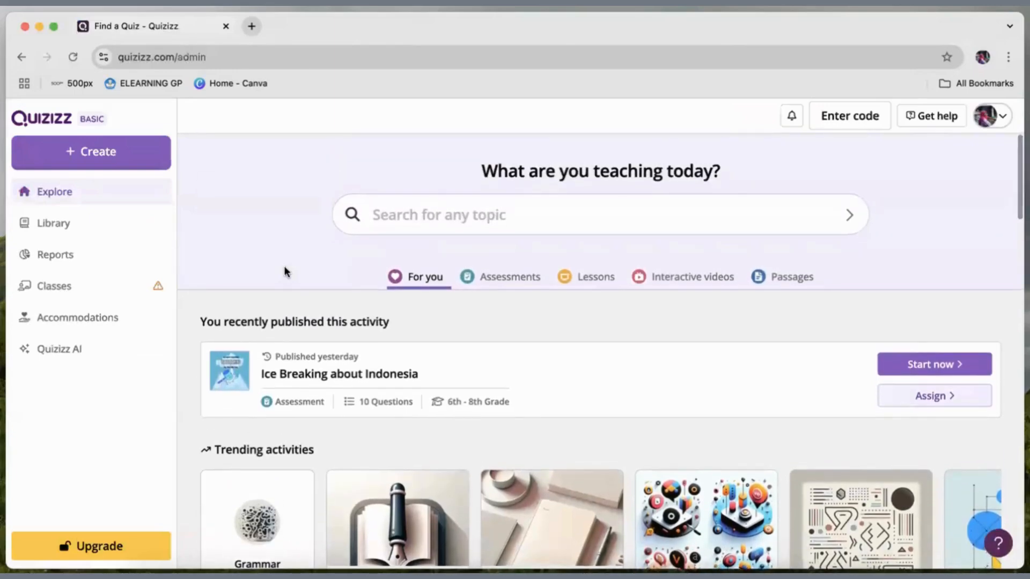
pyautogui.scroll(1, 285, 267)
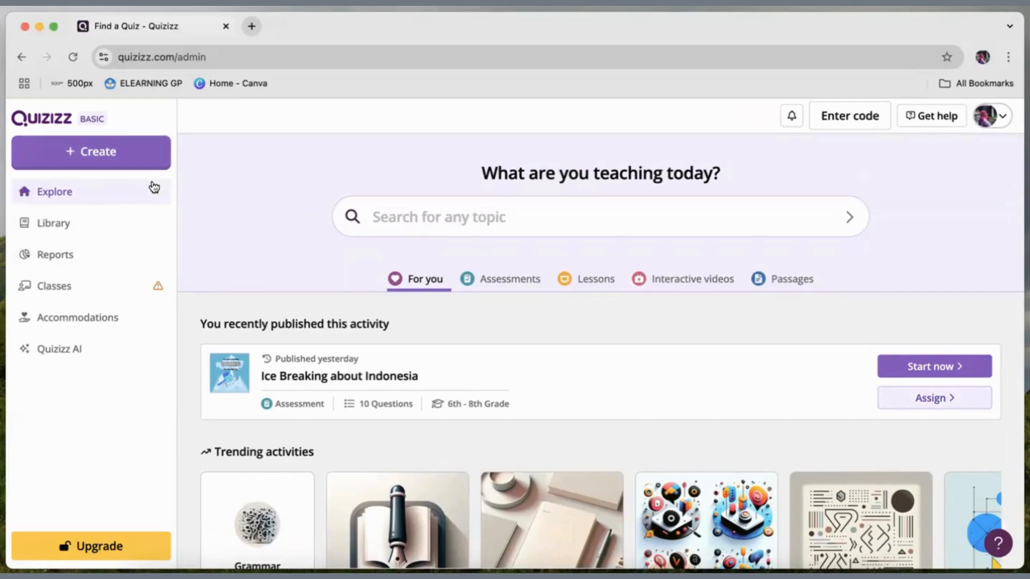
pyautogui.click(1002, 117)
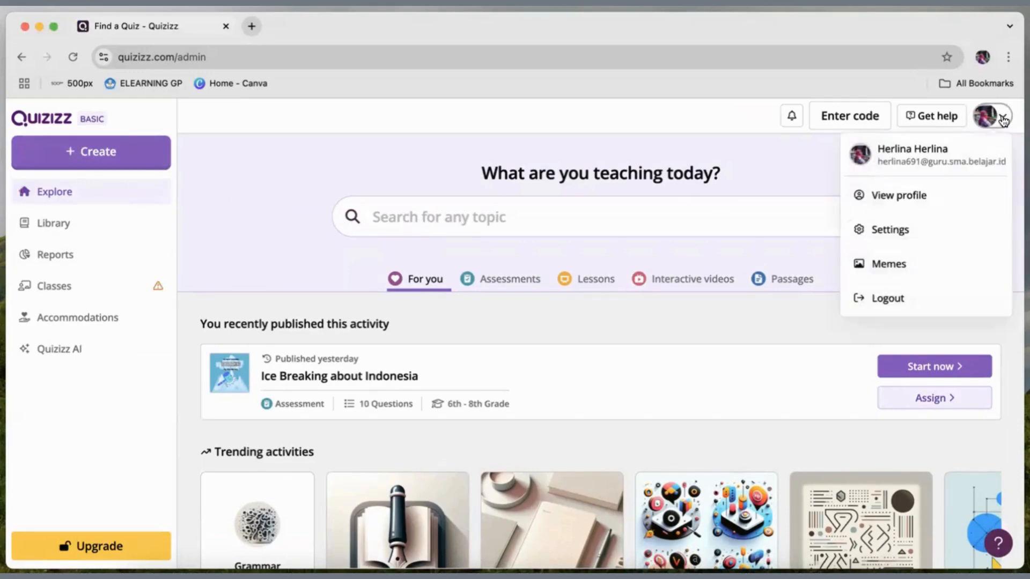
pyautogui.click(880, 231)
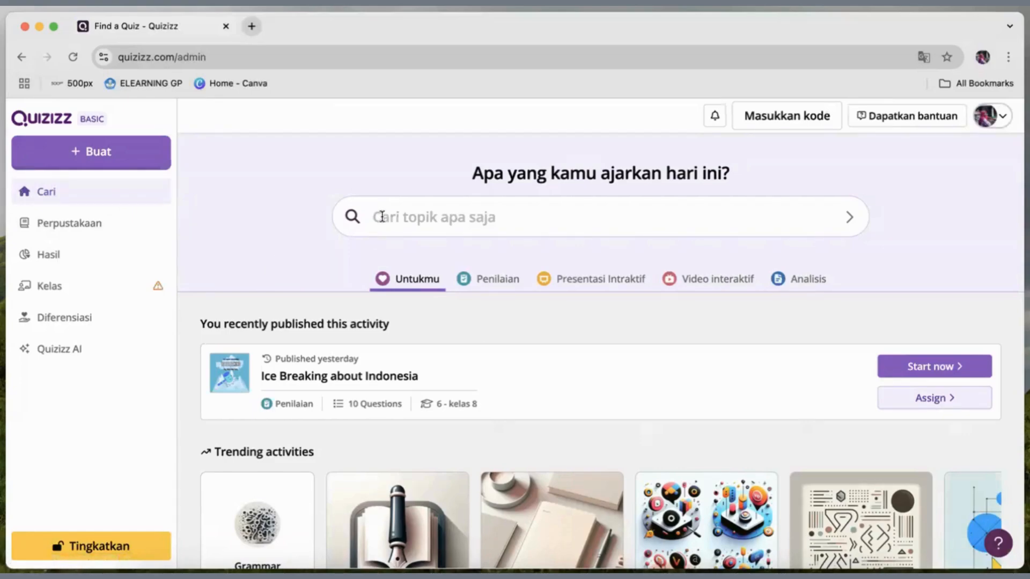
pyautogui.scroll(-4, 382, 214)
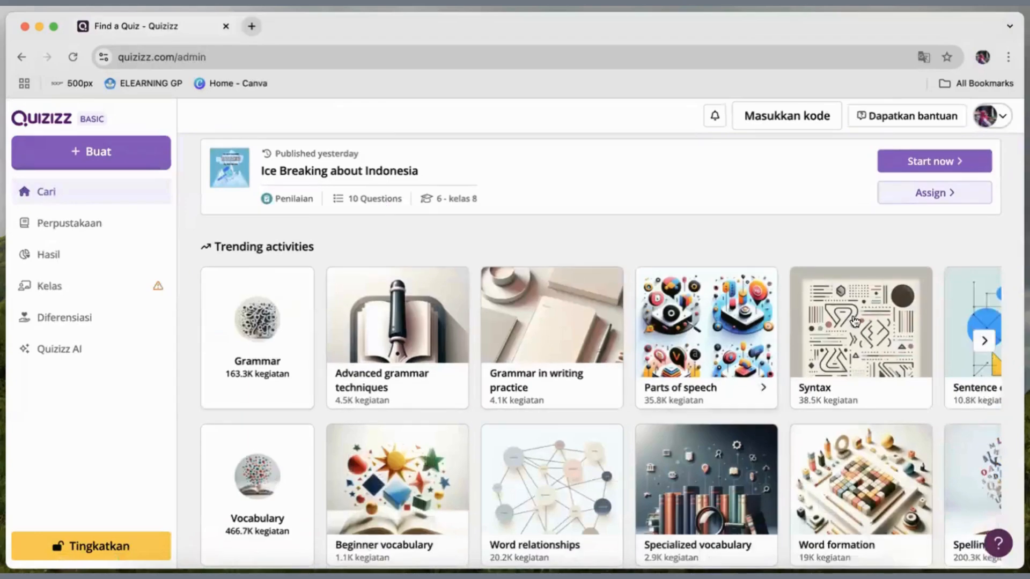
pyautogui.scroll(-2, 824, 370)
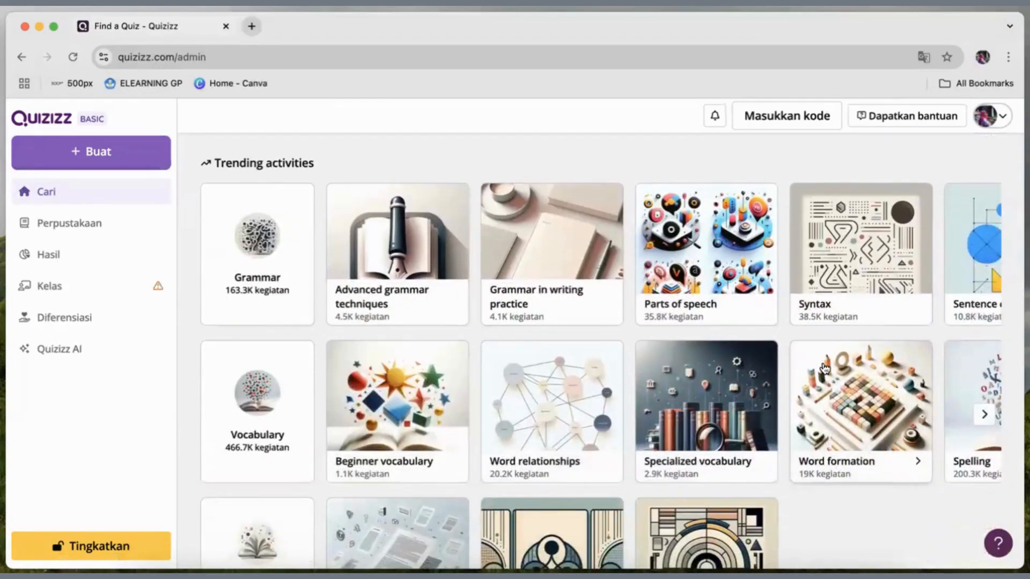
pyautogui.scroll(5, 824, 369)
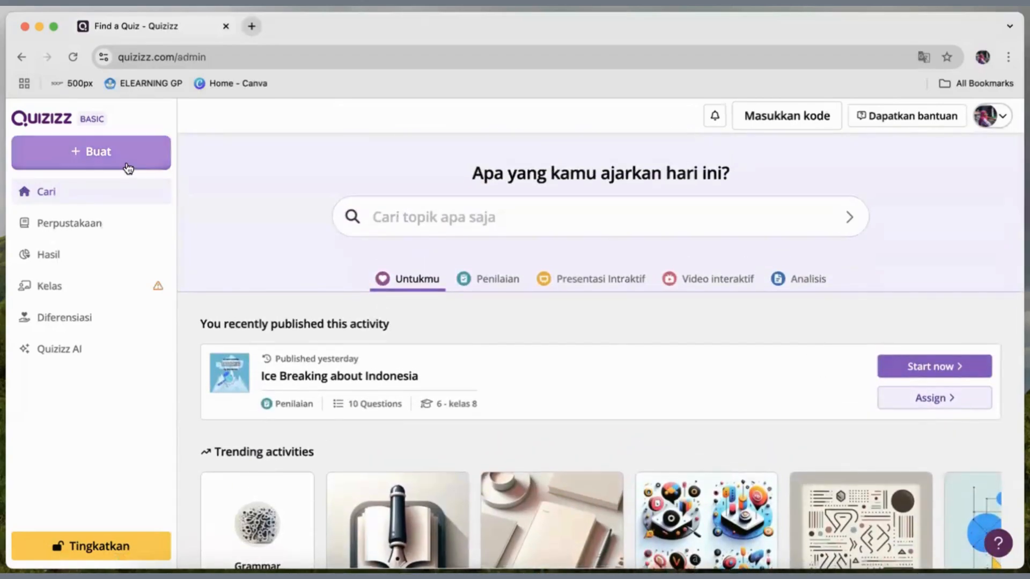
# Create a new assessment (Penilaian) from scratch, starting with a multiple-choice question (Pilihan ganda).
pyautogui.click(87, 154)
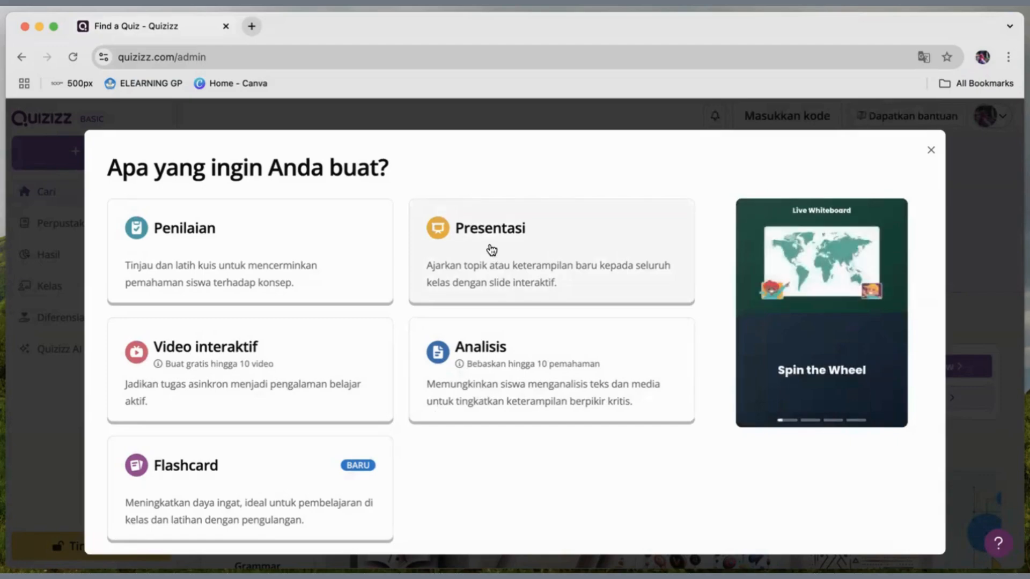
pyautogui.click(187, 254)
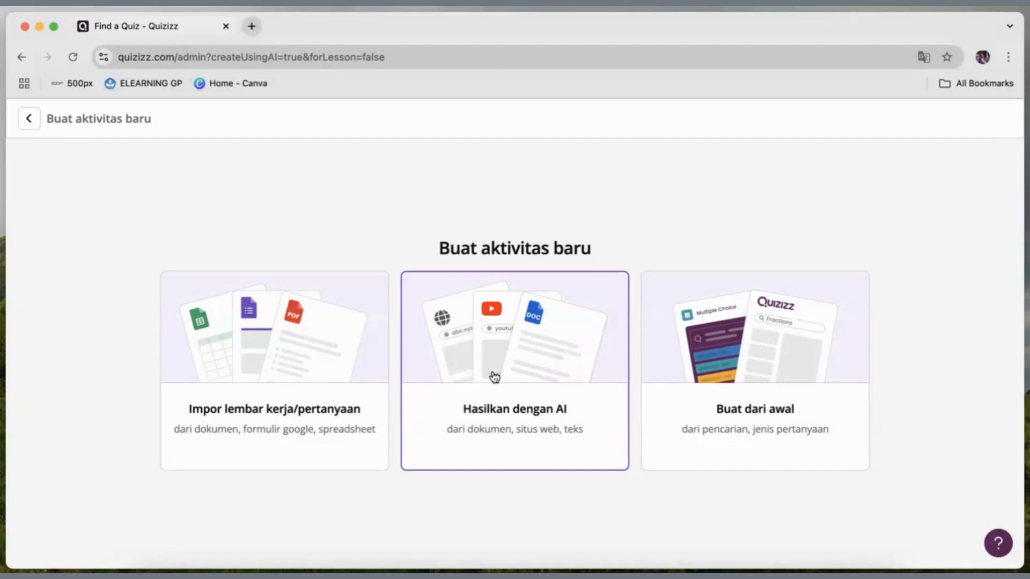
pyautogui.click(727, 348)
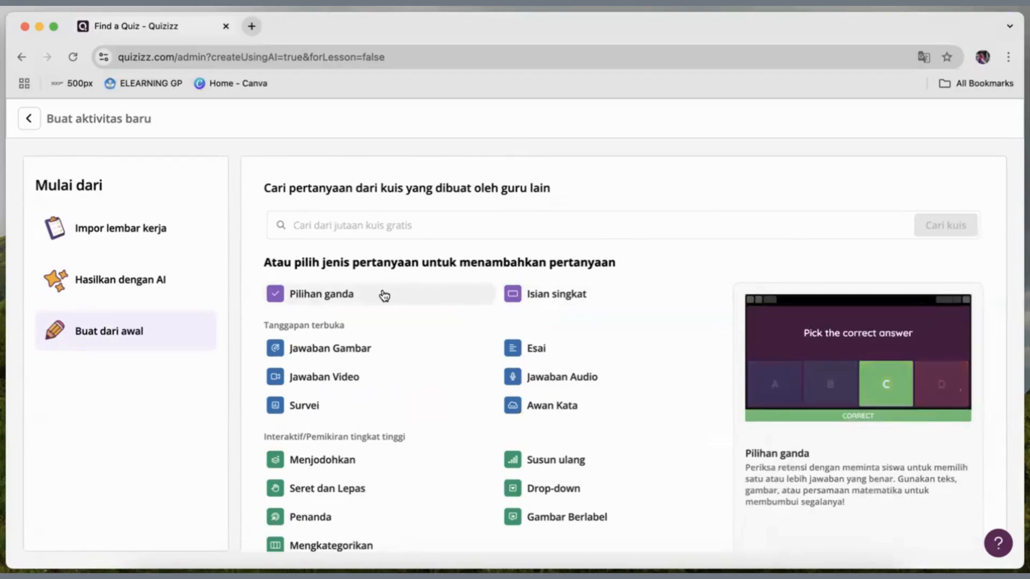
pyautogui.click(345, 296)
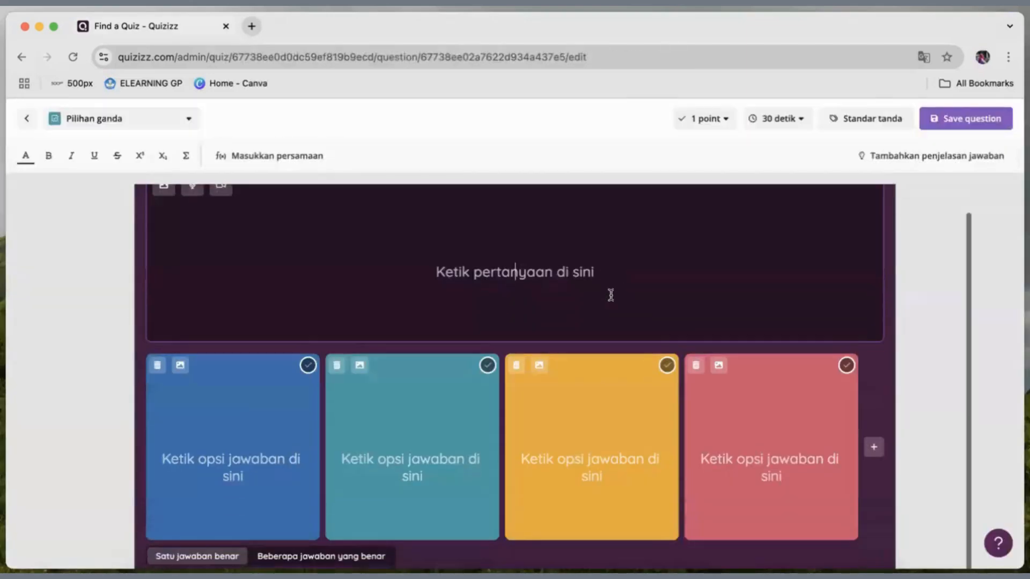
# Enter "Red is ..." as the text of the multiple-choice question.
pyautogui.scroll(1, 335, 306)
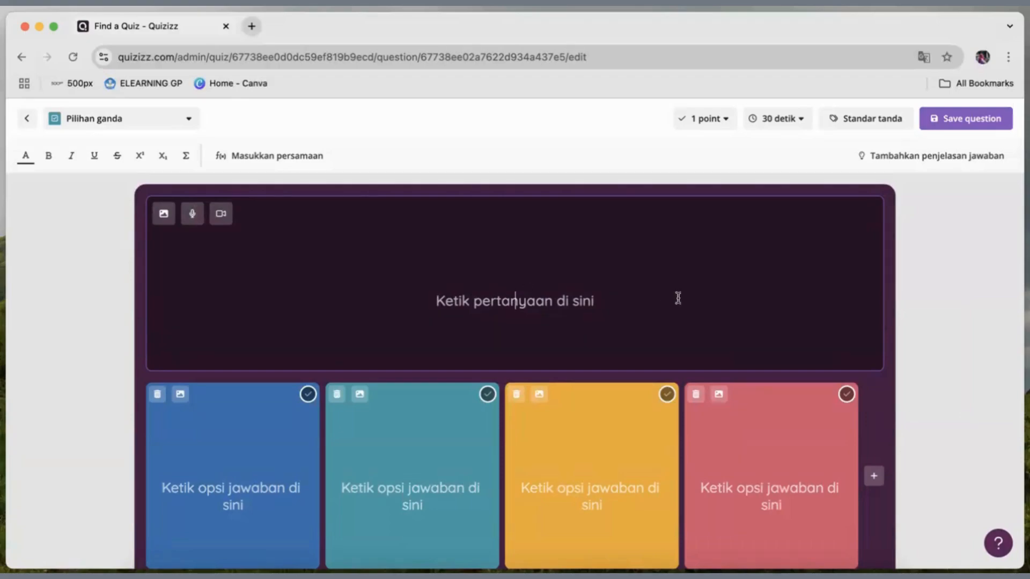
pyautogui.write('Red is ..')
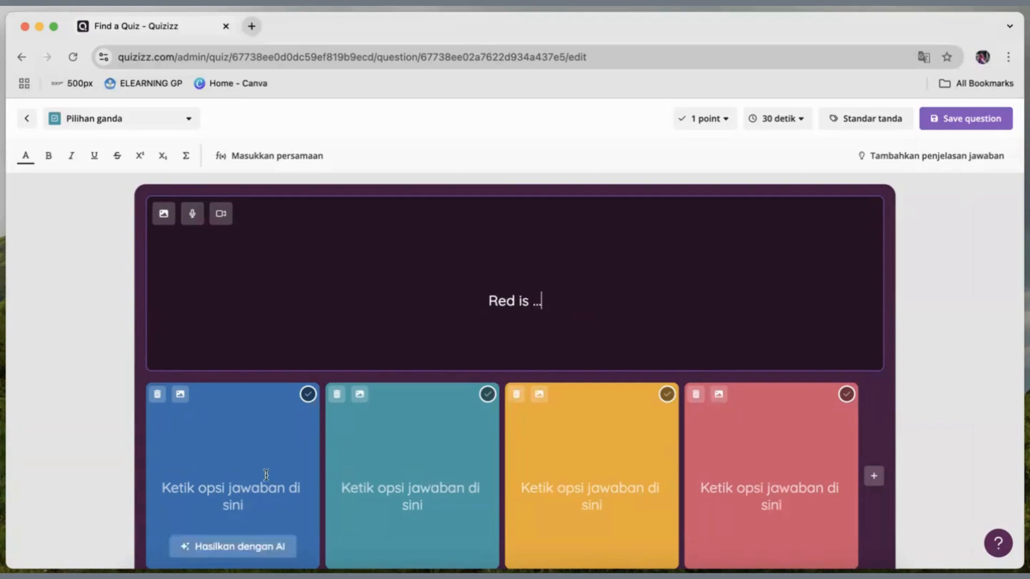
pyautogui.write('.')
# Fill the four answer options in order with Merah, Biru, Kuning and Hijau.
pyautogui.click(258, 488)
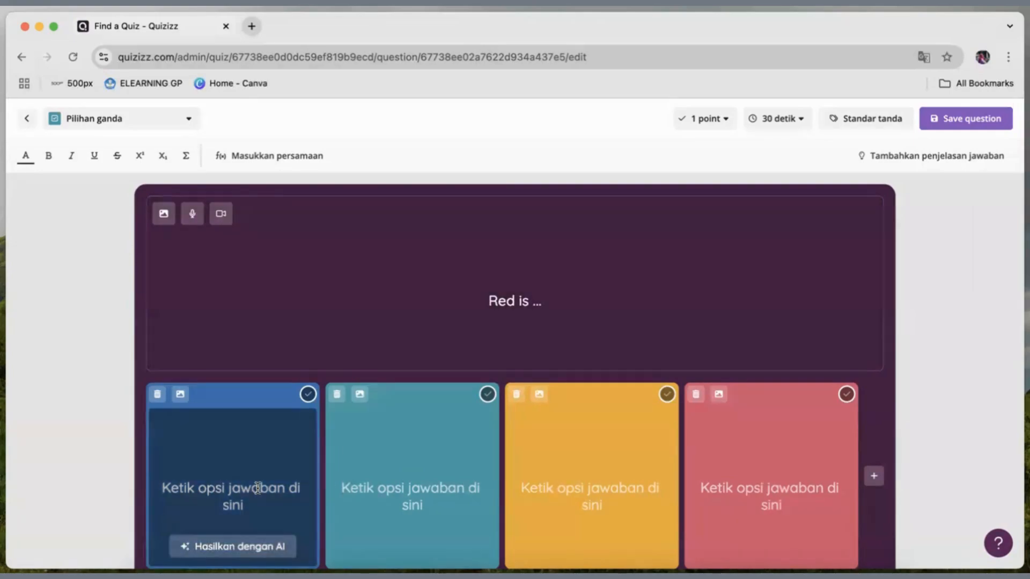
pyautogui.write('Mera')
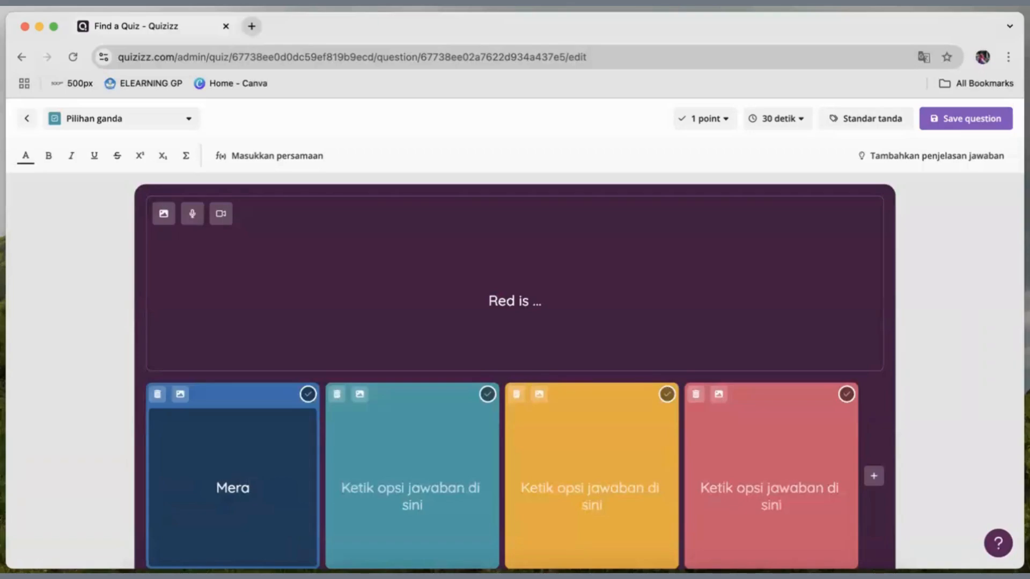
pyautogui.write('h')
pyautogui.click(382, 502)
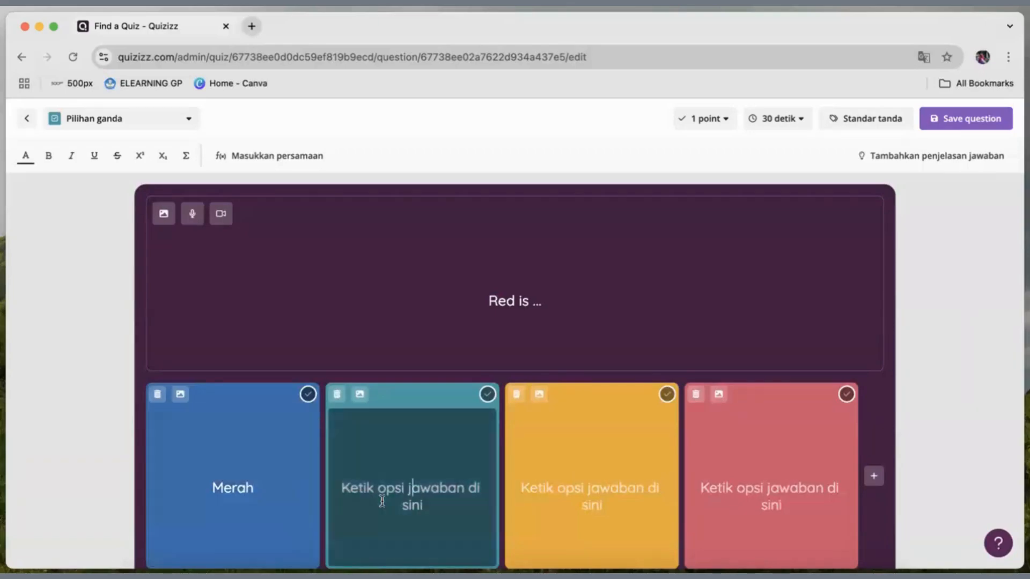
pyautogui.write('Biru')
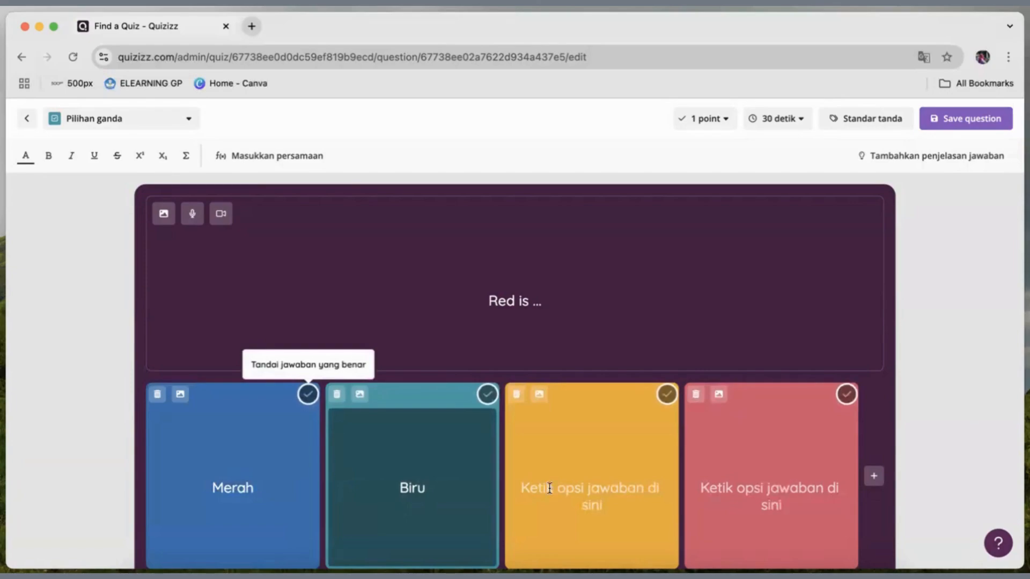
pyautogui.click(579, 494)
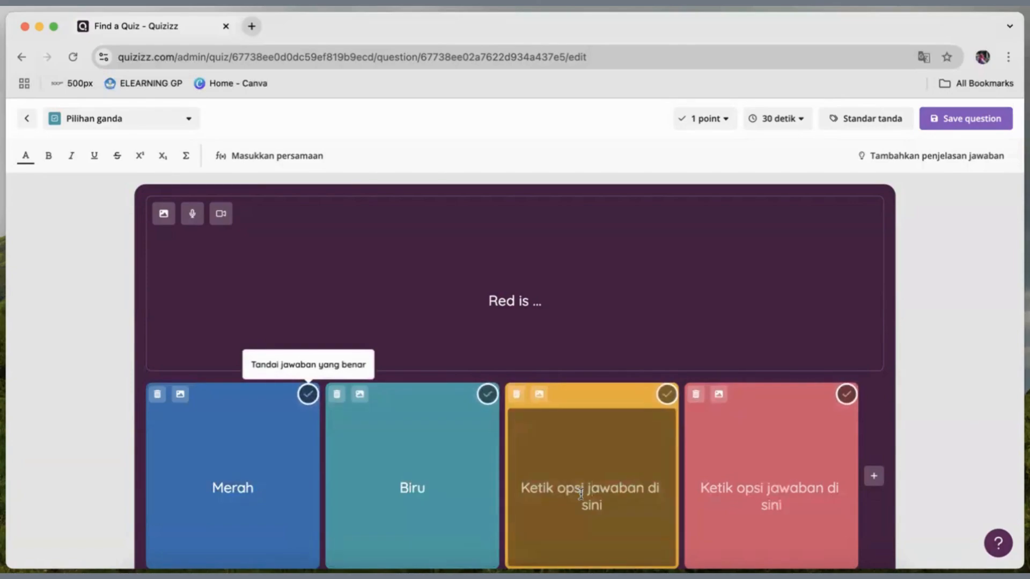
pyautogui.write('Kuning')
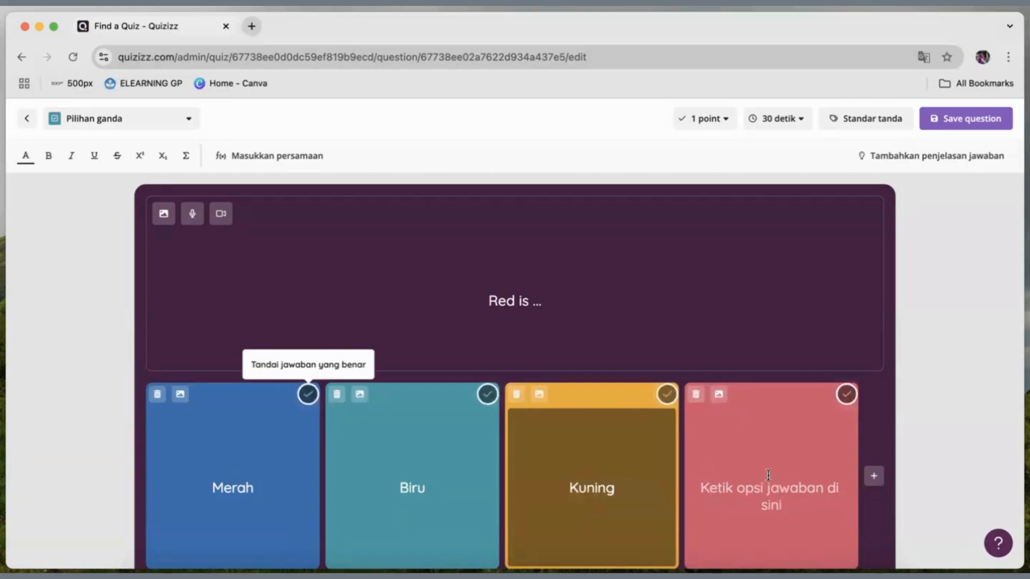
pyautogui.click(767, 488)
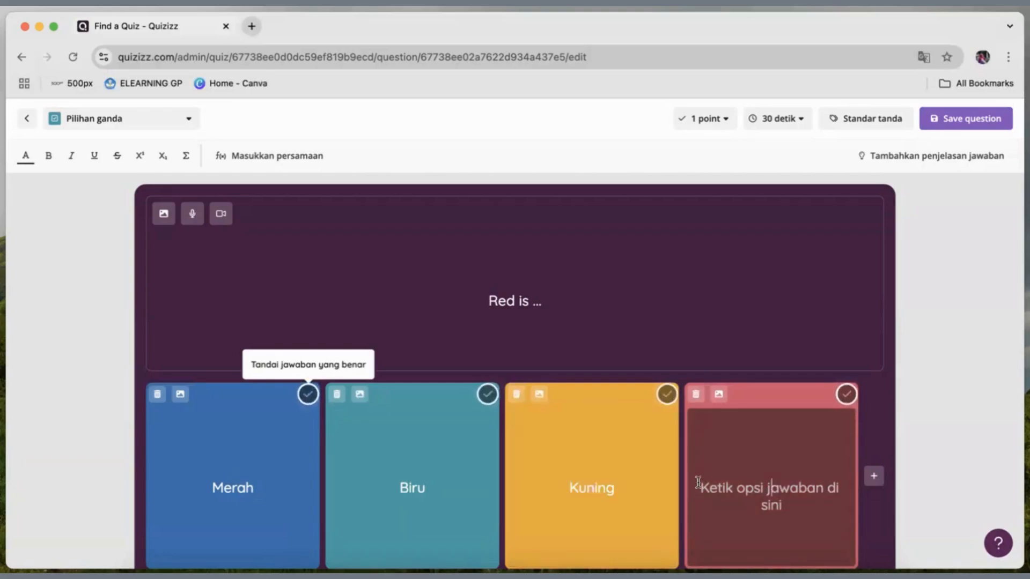
pyautogui.write('Hijau')
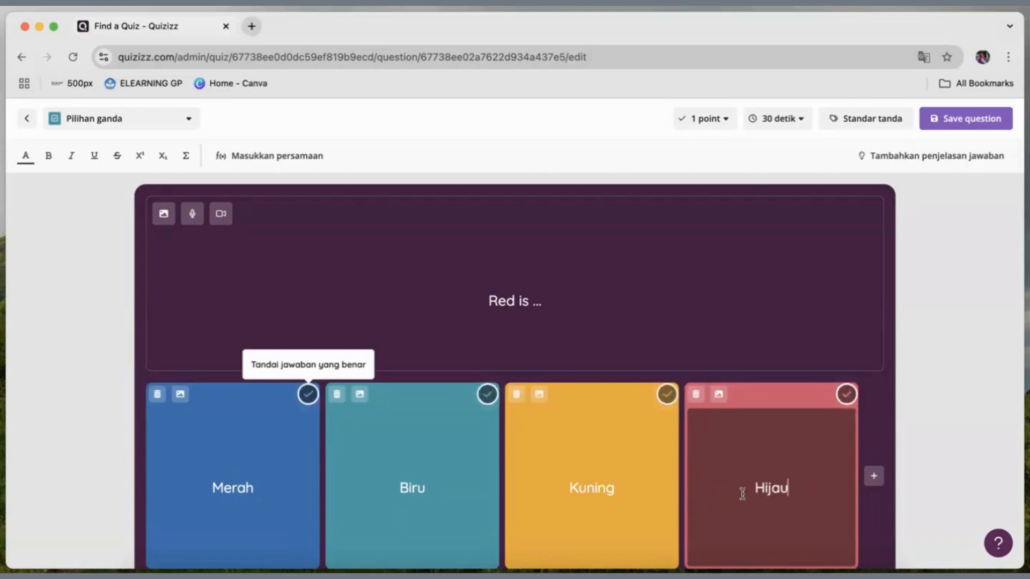
# Mark Merah as the correct answer and save the multiple-choice question.
pyautogui.click(308, 395)
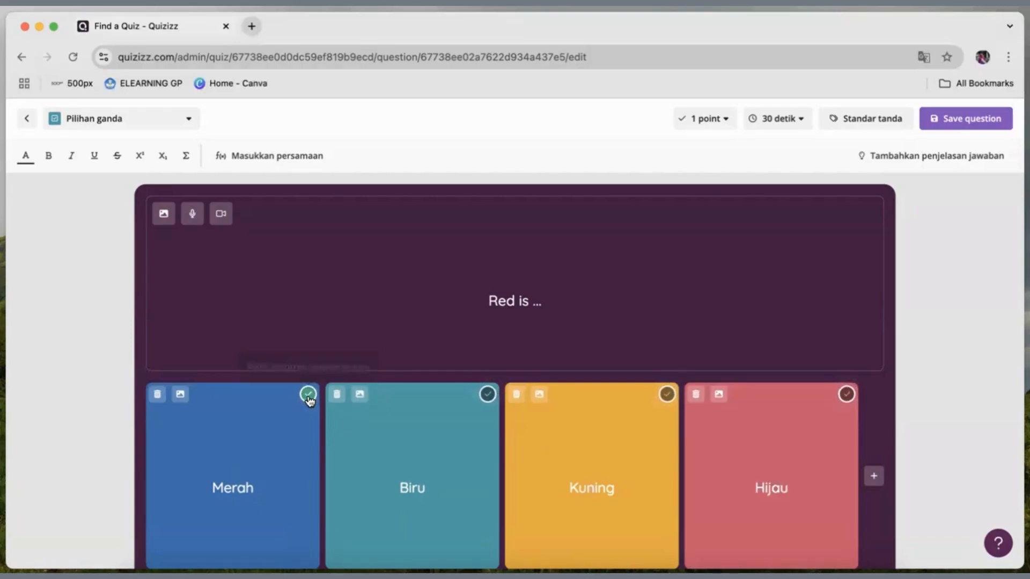
pyautogui.scroll(-1, 527, 427)
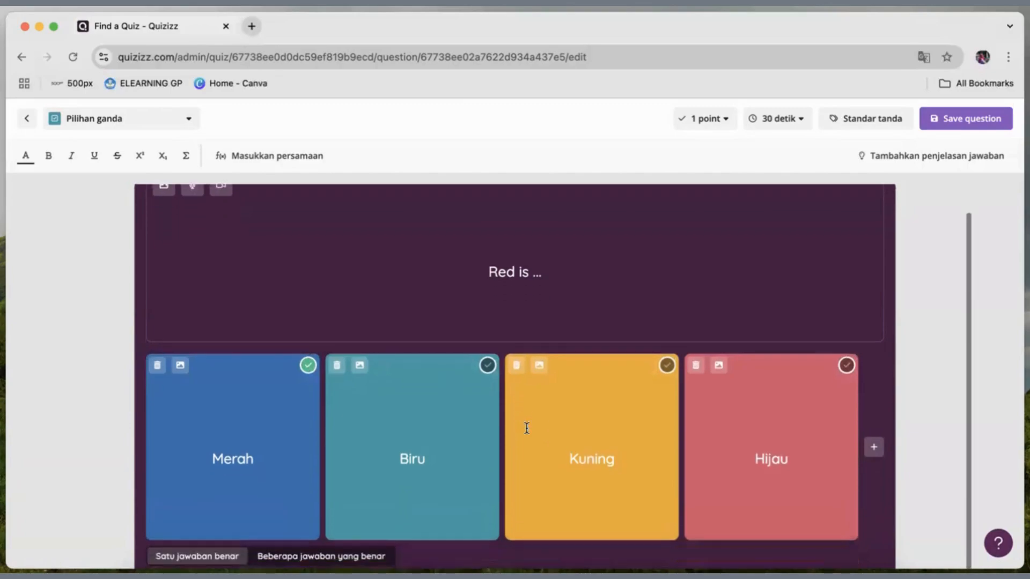
pyautogui.click(953, 121)
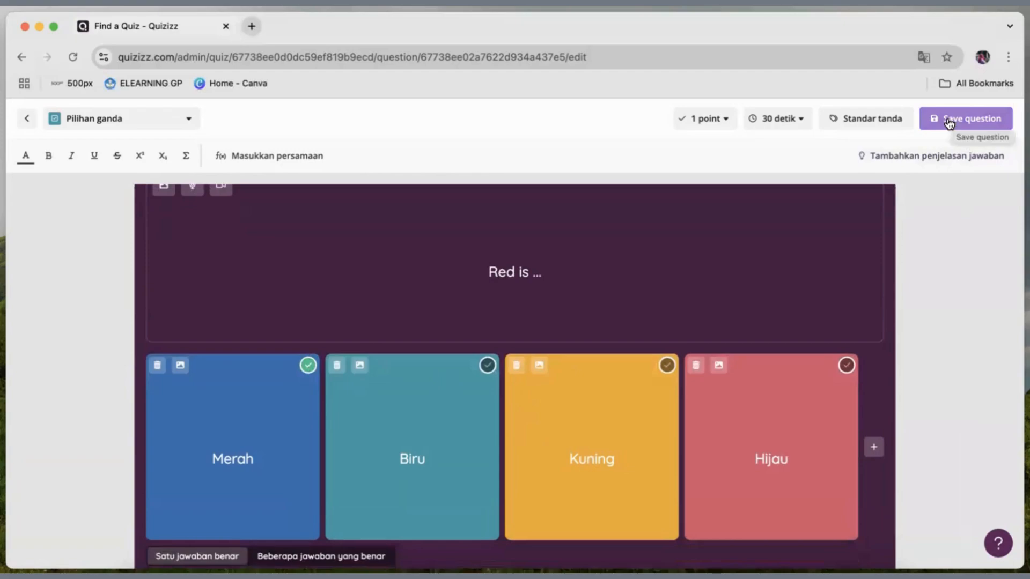
pyautogui.click(948, 121)
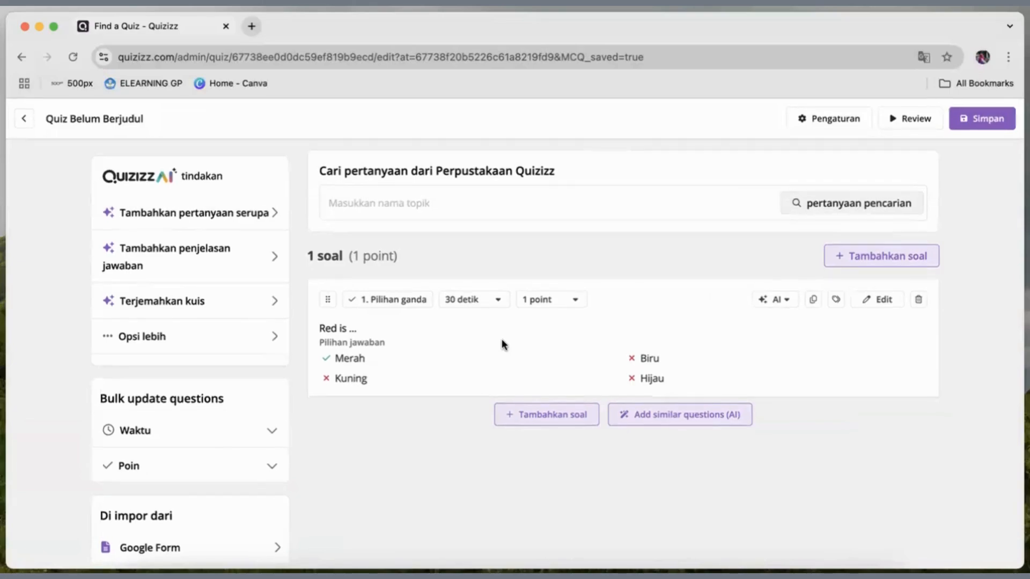
# Add a short-answer question (Isian singkat) with the text "My name is ...".
pyautogui.click(527, 416)
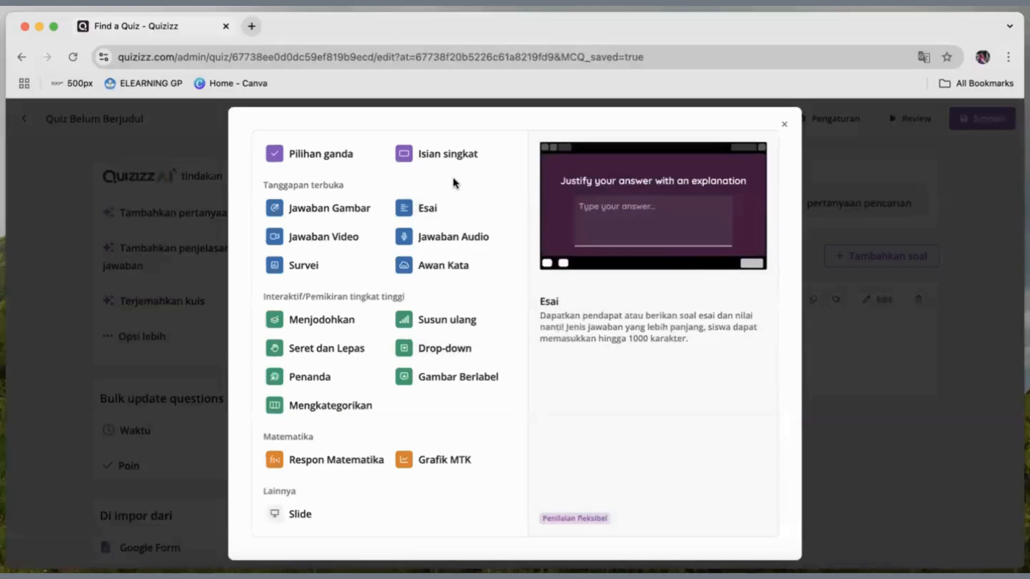
pyautogui.click(432, 156)
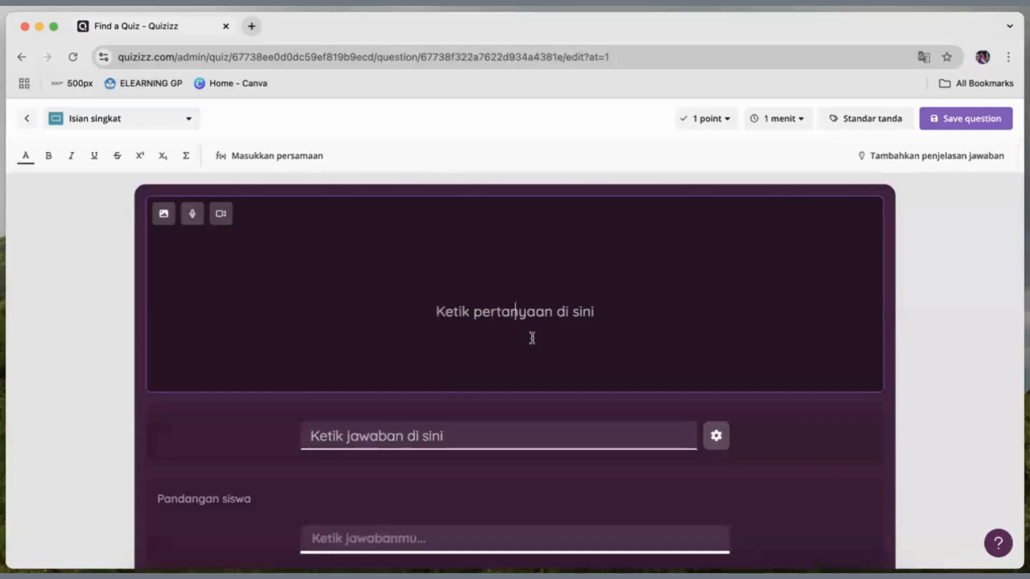
pyautogui.write('M')
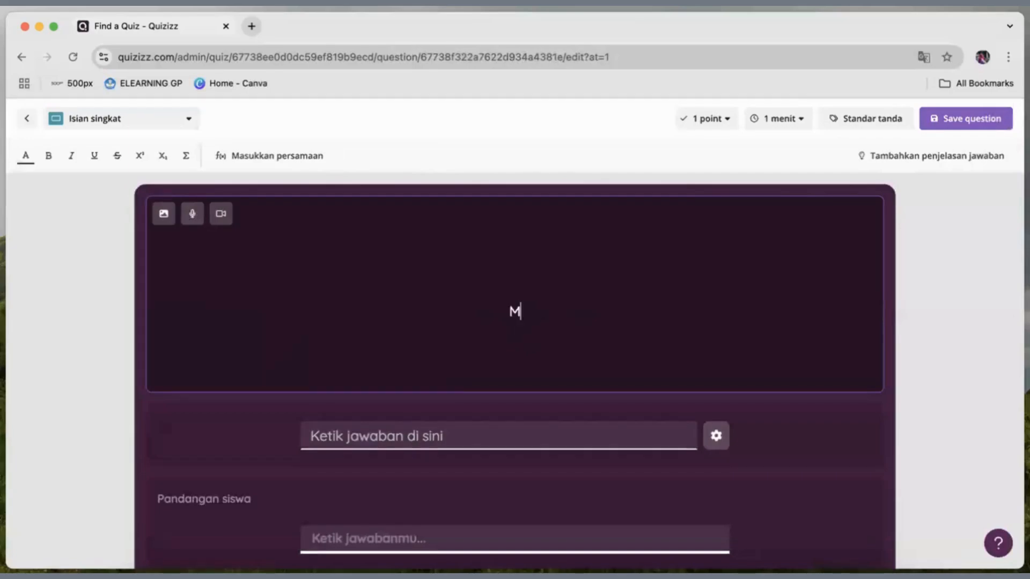
pyautogui.write('y name is ..')
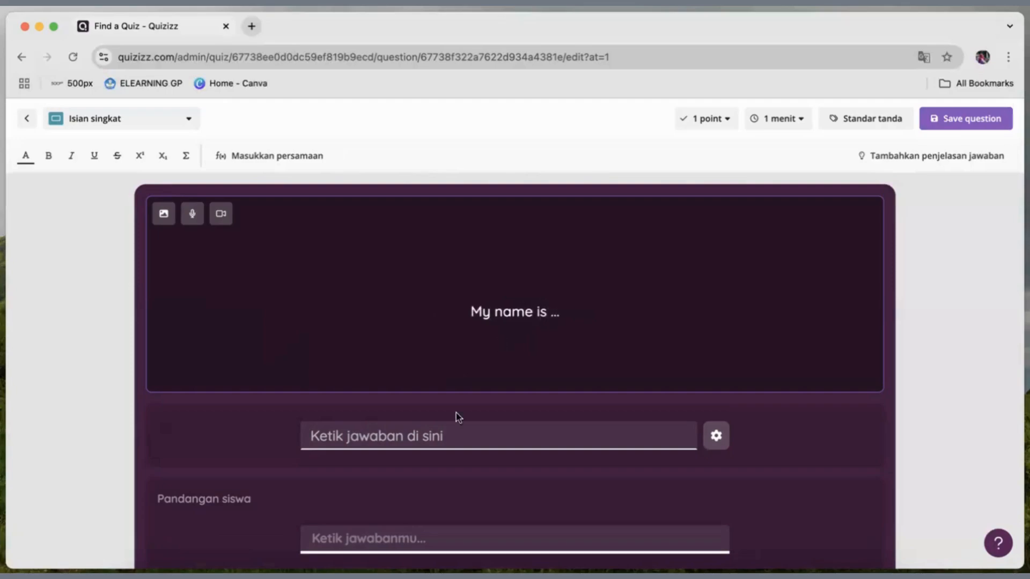
# Enter a full sentence stating the teacher's name as the accepted answer and save the short-answer question.
pyautogui.click(441, 435)
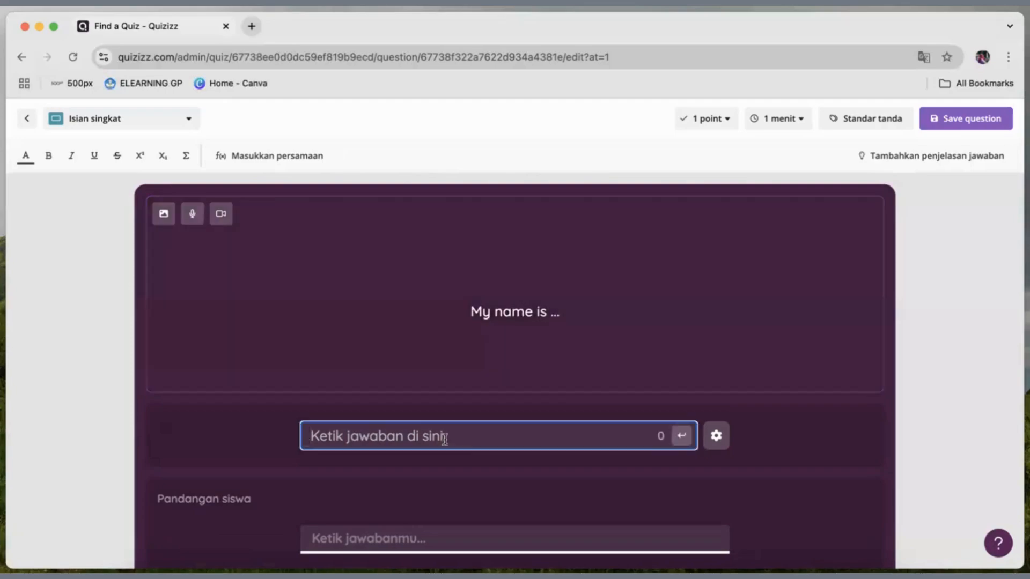
pyautogui.scroll(-1, 457, 439)
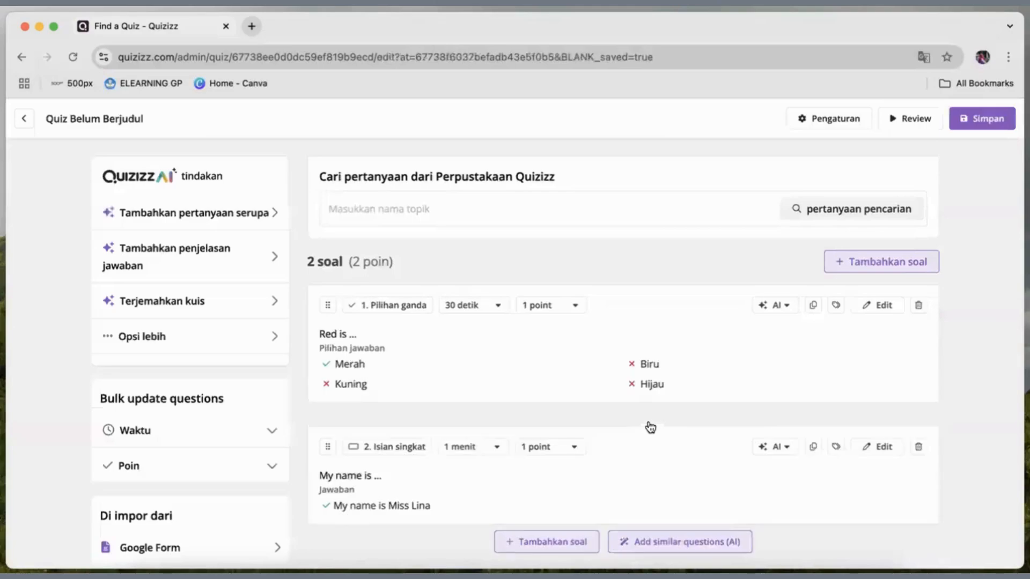
pyautogui.scroll(-1, 650, 428)
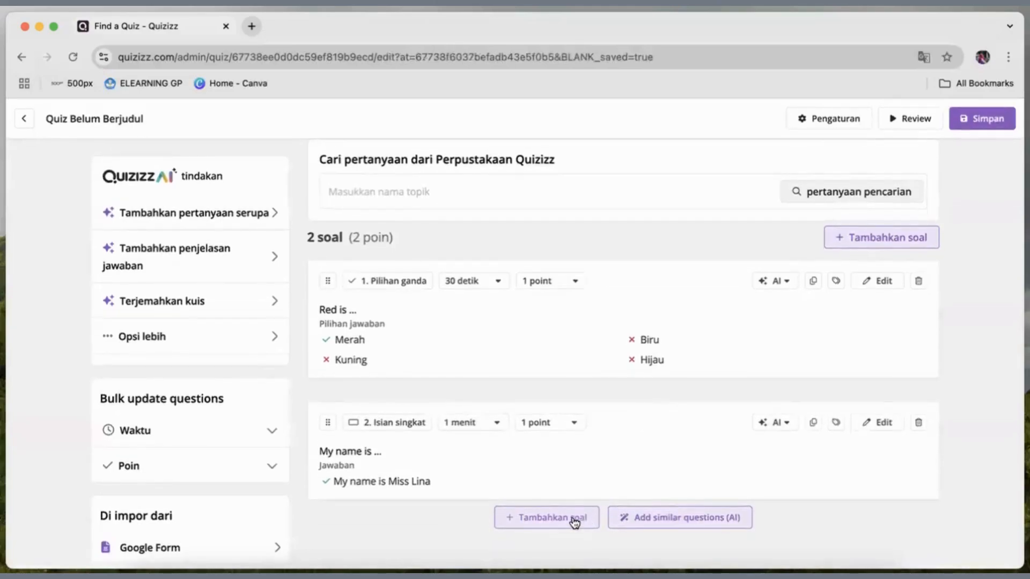
# Generate similar questions with Quizizz AI, go through the new colour questions and save them to the quiz.
pyautogui.click(626, 518)
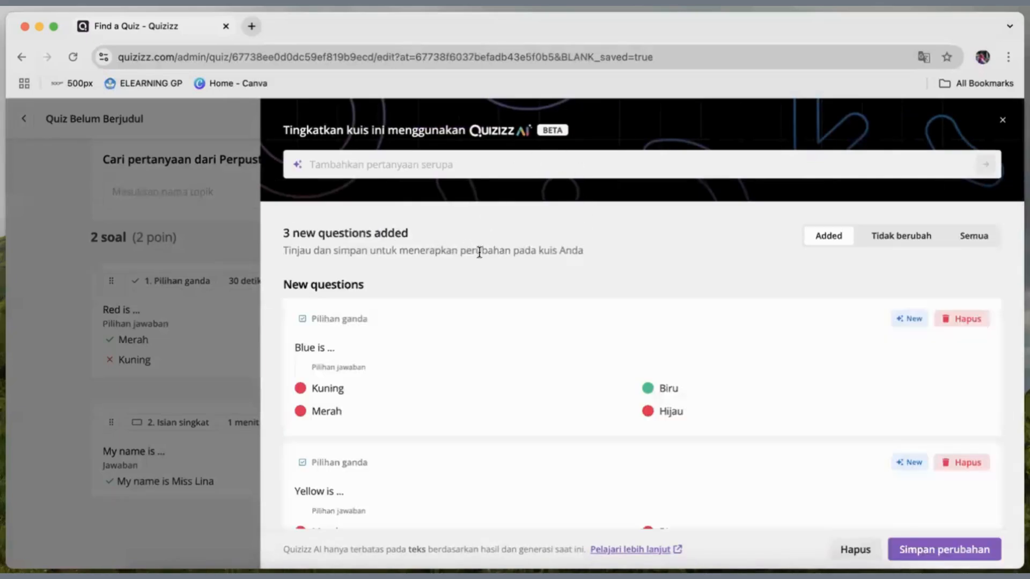
pyautogui.scroll(-5, 468, 302)
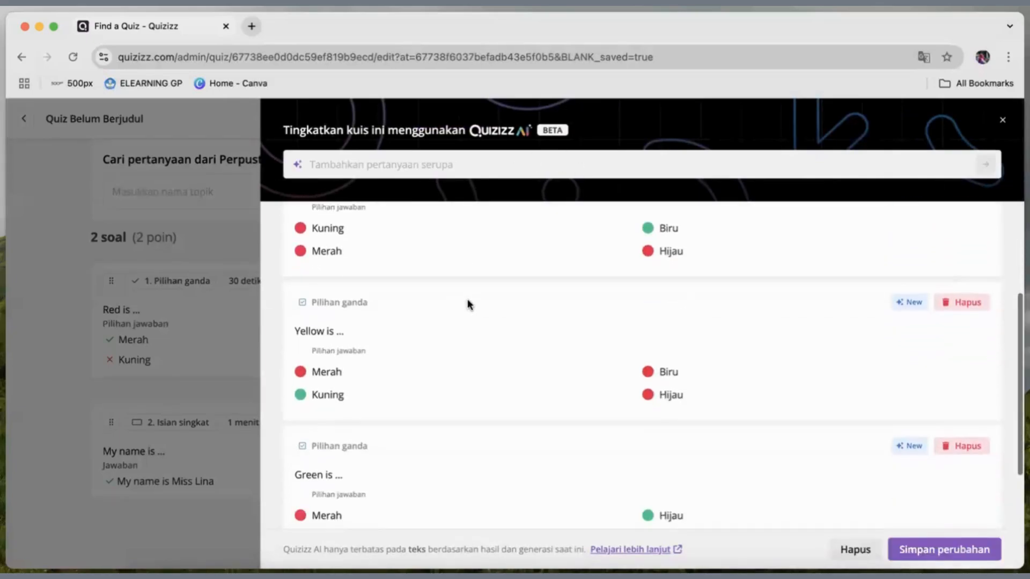
pyautogui.scroll(-3, 468, 304)
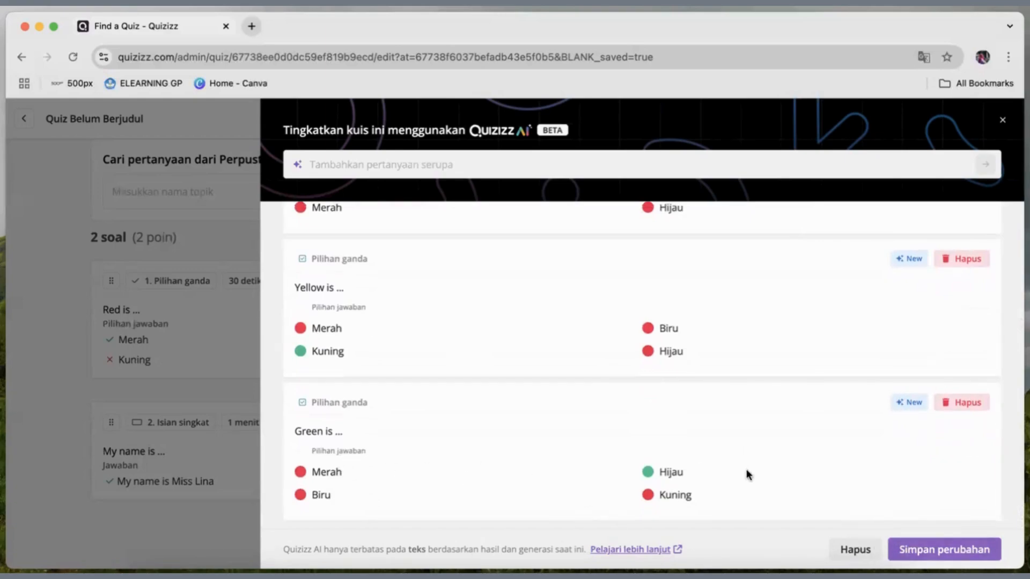
pyautogui.scroll(-2, 746, 469)
pyautogui.click(924, 551)
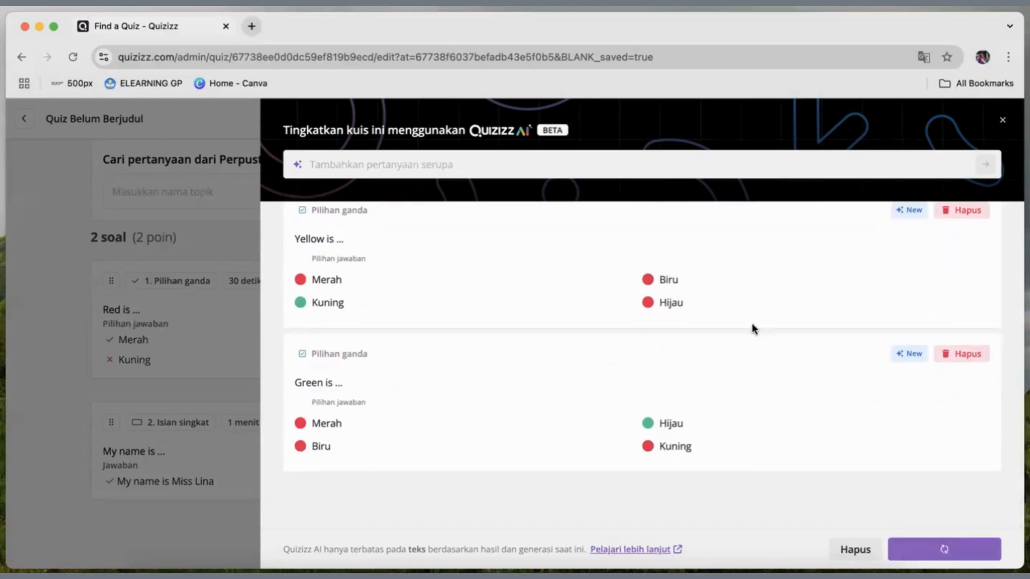
# Look through the quiz's question list, including the newly added AI questions.
pyautogui.scroll(-6, 749, 323)
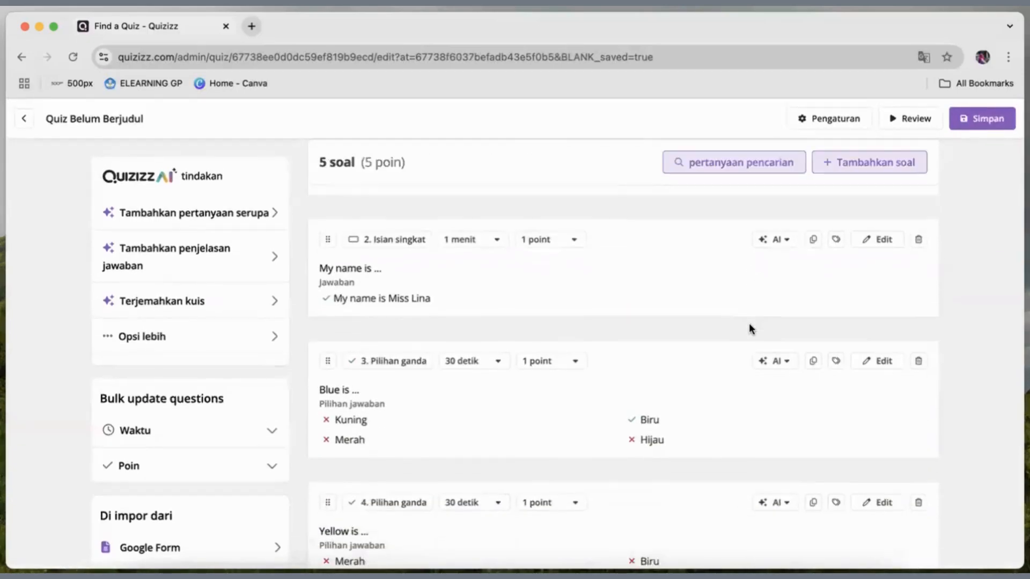
pyautogui.scroll(1, 748, 323)
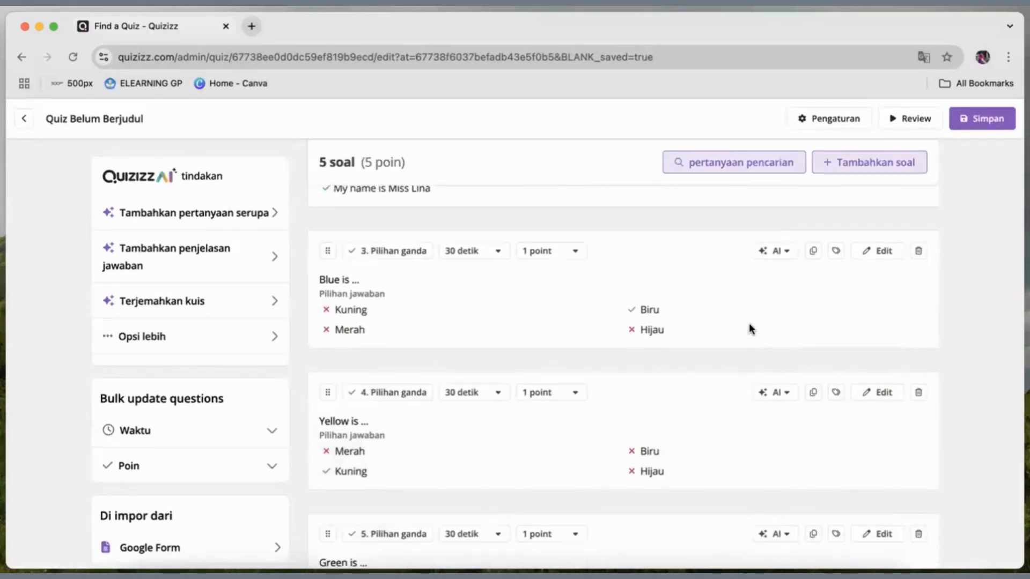
pyautogui.scroll(-1, 749, 323)
pyautogui.scroll(7, 448, 241)
pyautogui.scroll(-8, 448, 242)
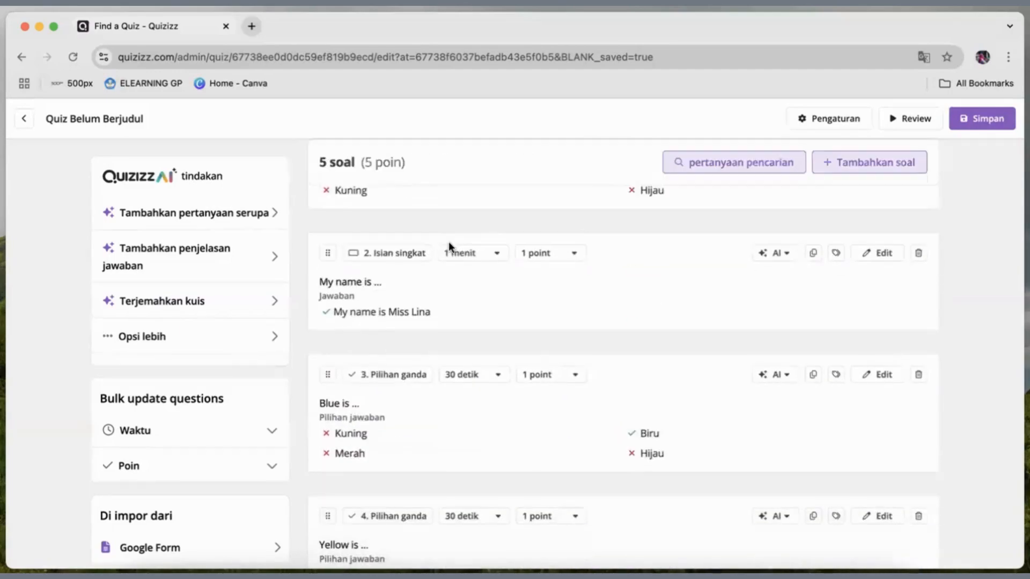
pyautogui.scroll(-1, 448, 247)
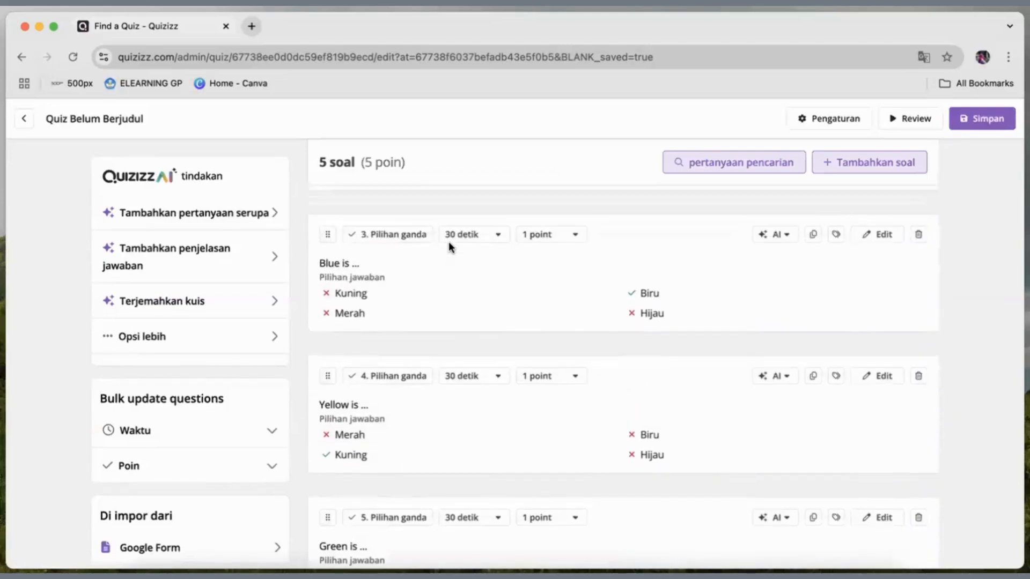
pyautogui.scroll(3, 449, 244)
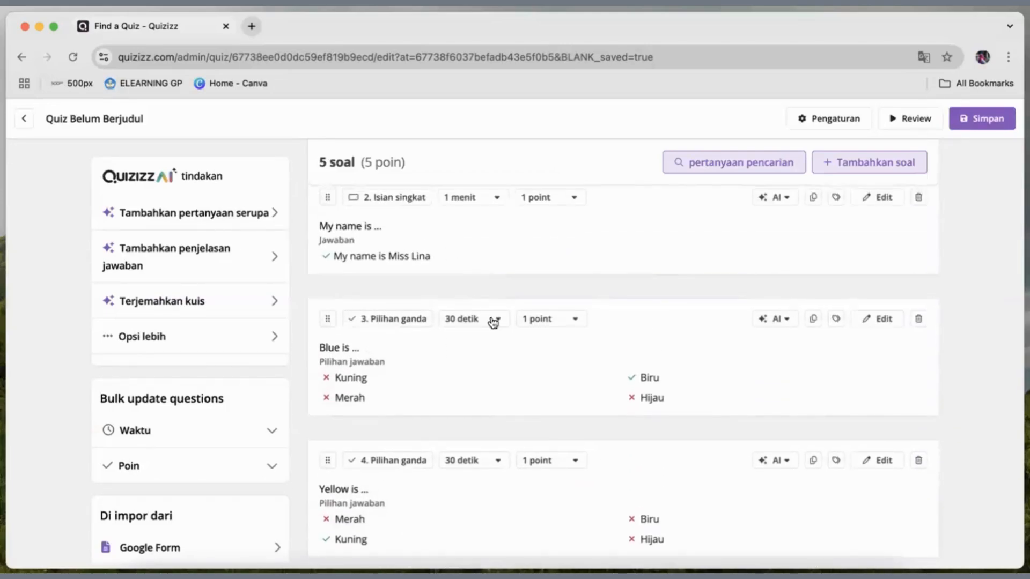
# Open the third question, "Blue is ...", for editing and check its standards tagging options (Standar tanda) without setting any.
pyautogui.click(886, 322)
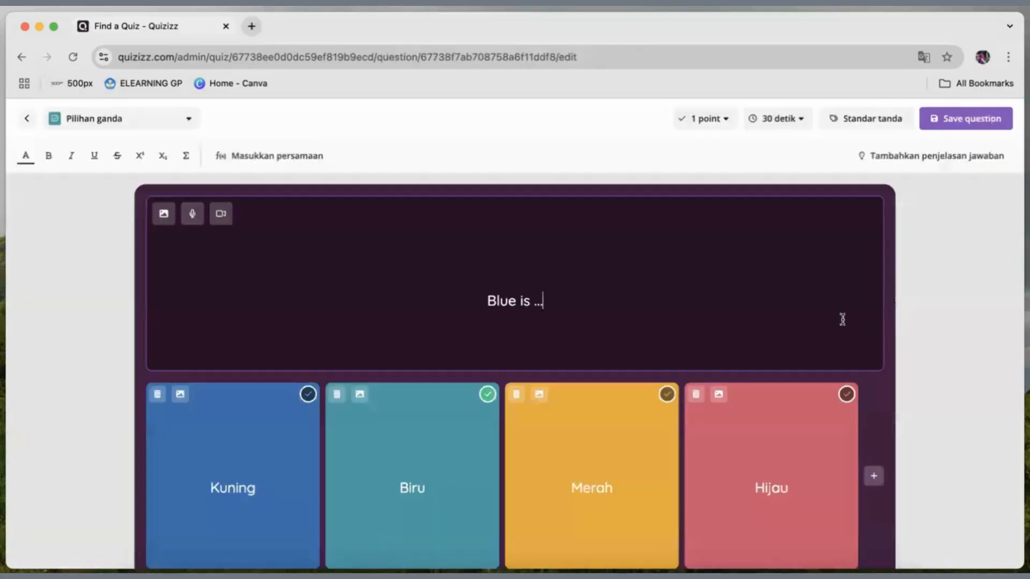
pyautogui.scroll(-1, 563, 339)
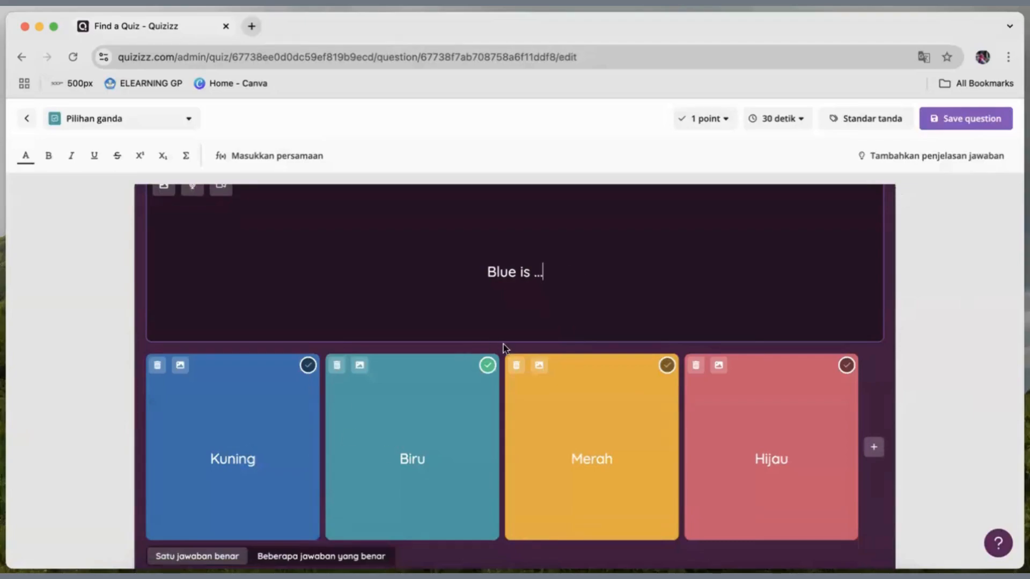
pyautogui.click(508, 325)
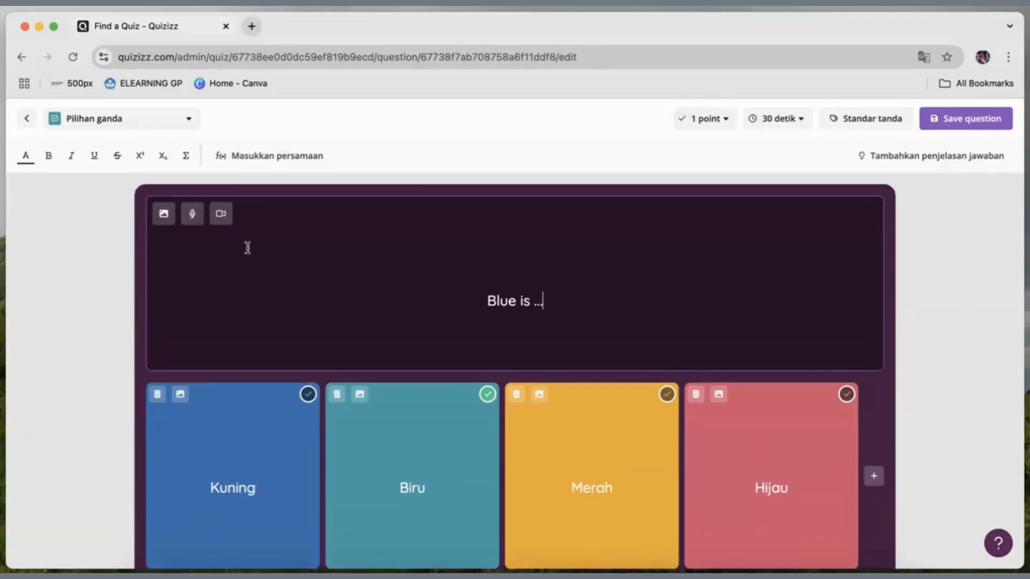
pyautogui.click(846, 120)
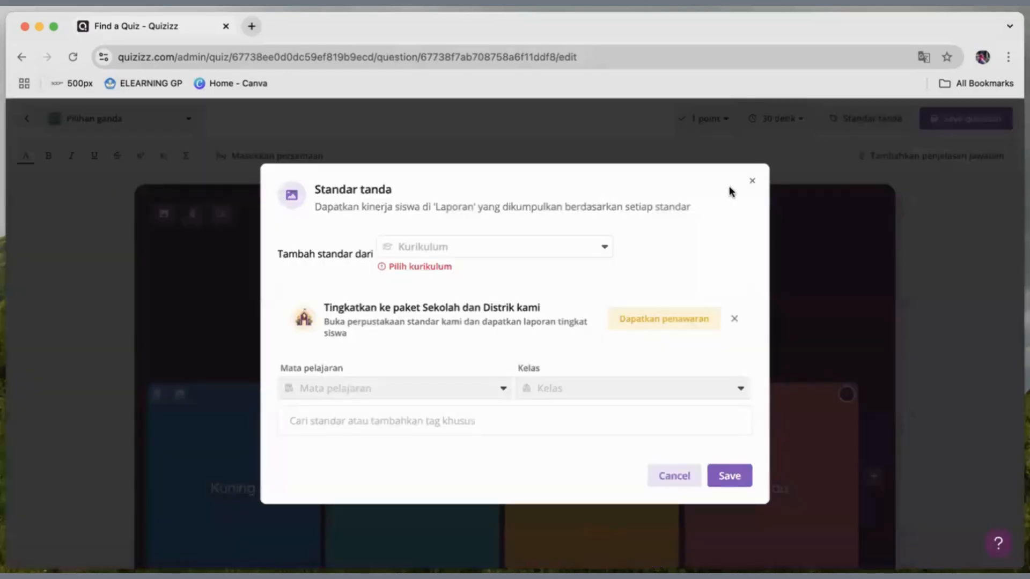
pyautogui.click(752, 182)
pyautogui.scroll(-1, 670, 342)
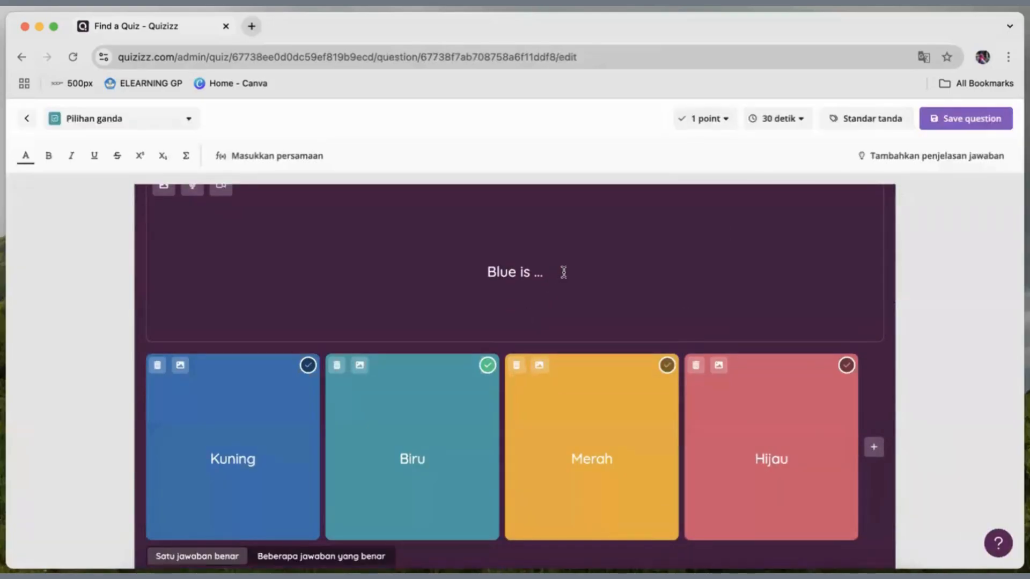
# Change the third question's text to "Sky and sea are ..." and save the question.
pyautogui.click(561, 273)
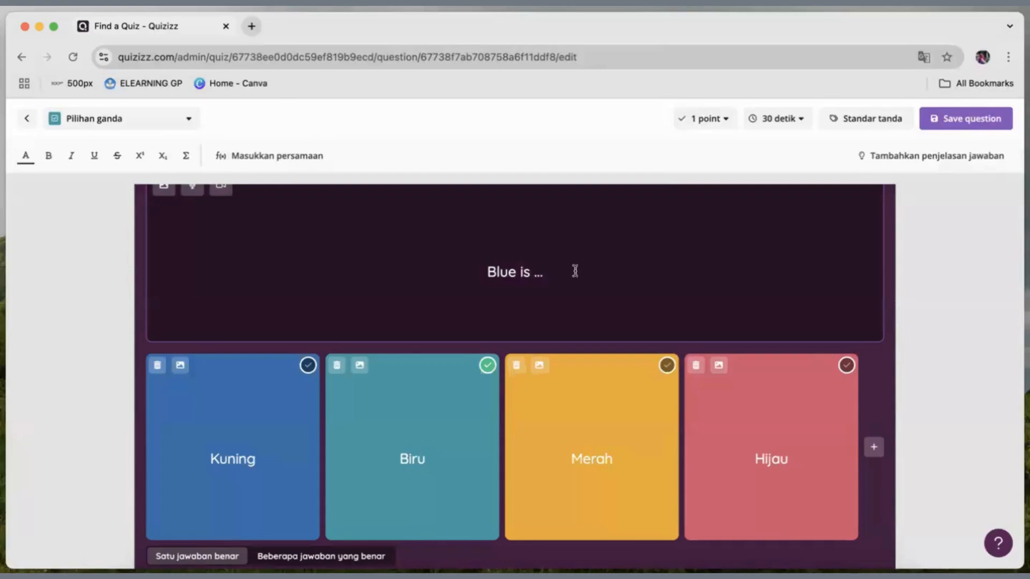
pyautogui.click(486, 270)
pyautogui.moveTo(516, 273); pyautogui.dragTo(475, 268)
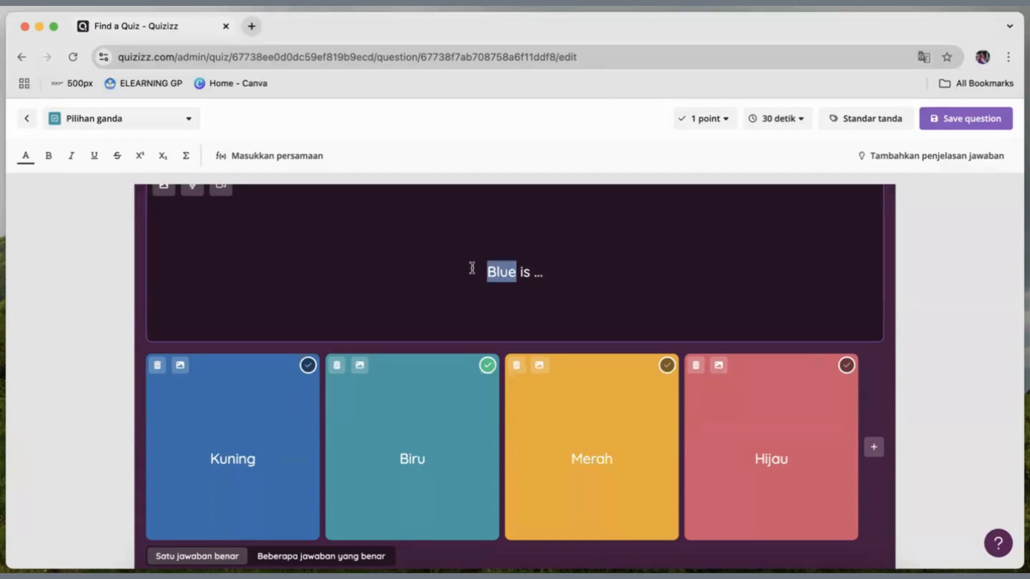
pyautogui.write('Sky a')
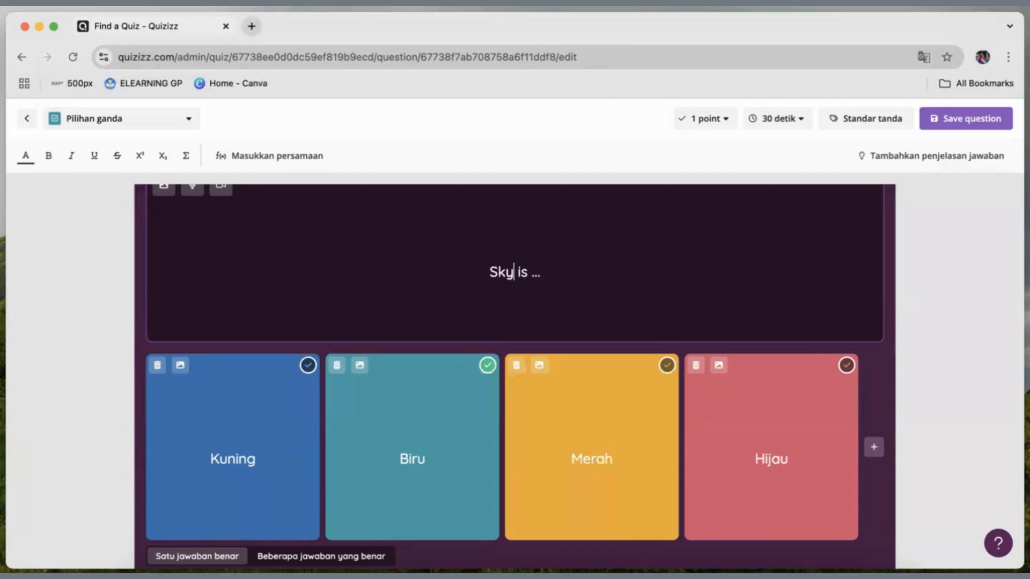
pyautogui.write('nd sea')
pyautogui.press('Delete')
pyautogui.press('Delete')
pyautogui.press('Delete')
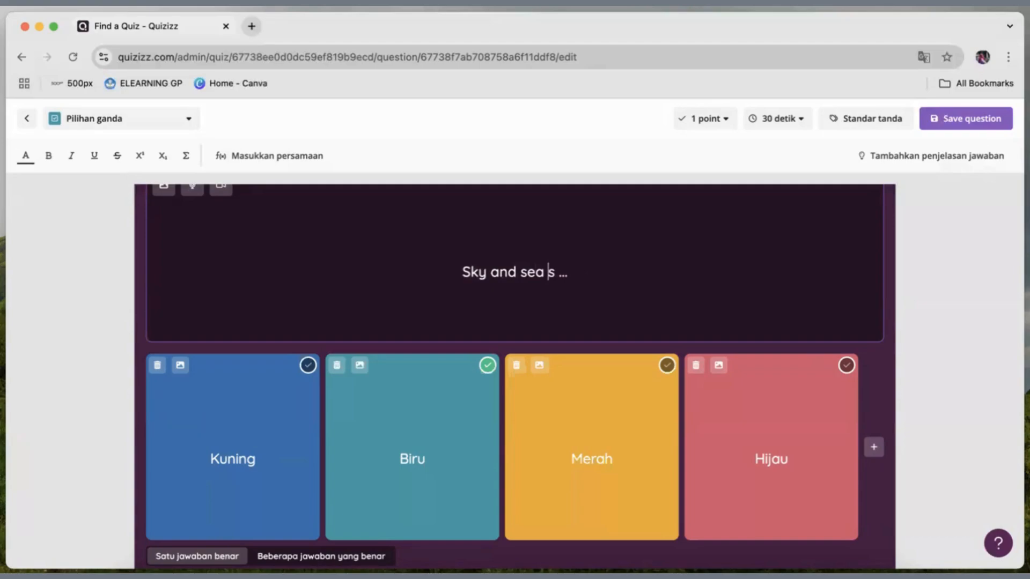
pyautogui.write('are')
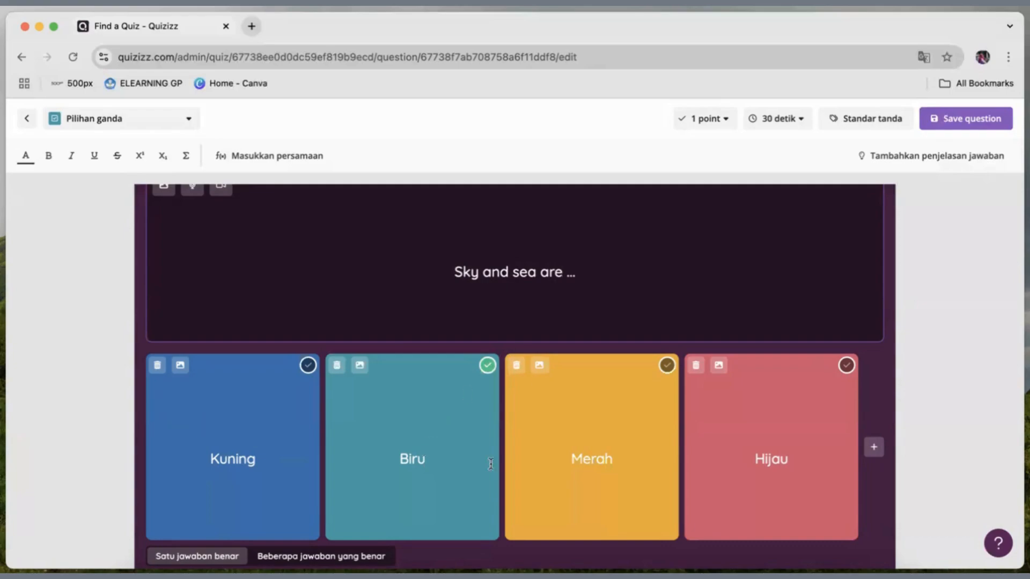
pyautogui.click(963, 118)
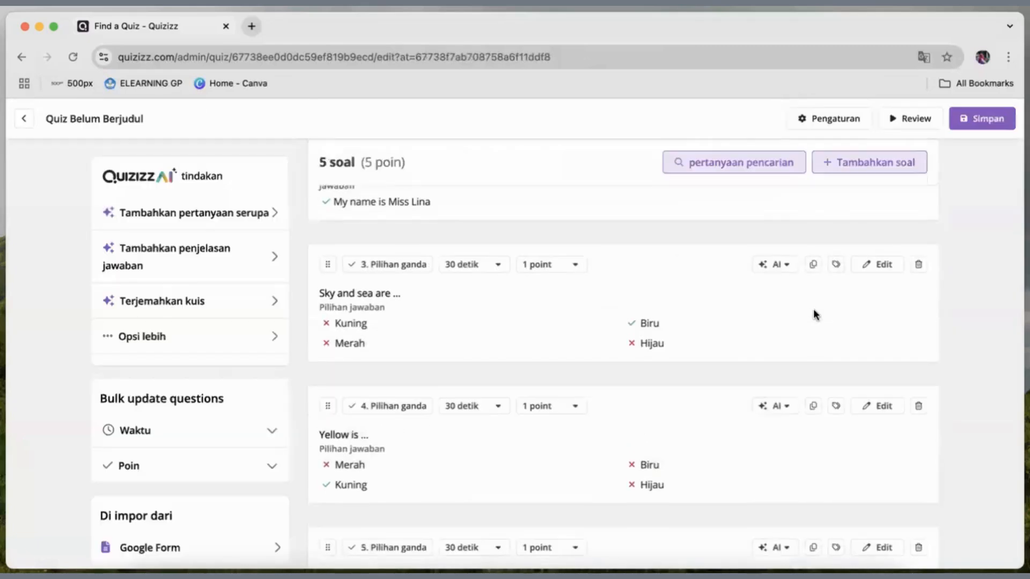
# Edit the fourth question, "Yellow is ...", and add the yellow basketball picture from an image search for "yellow ball".
pyautogui.scroll(-1, 813, 314)
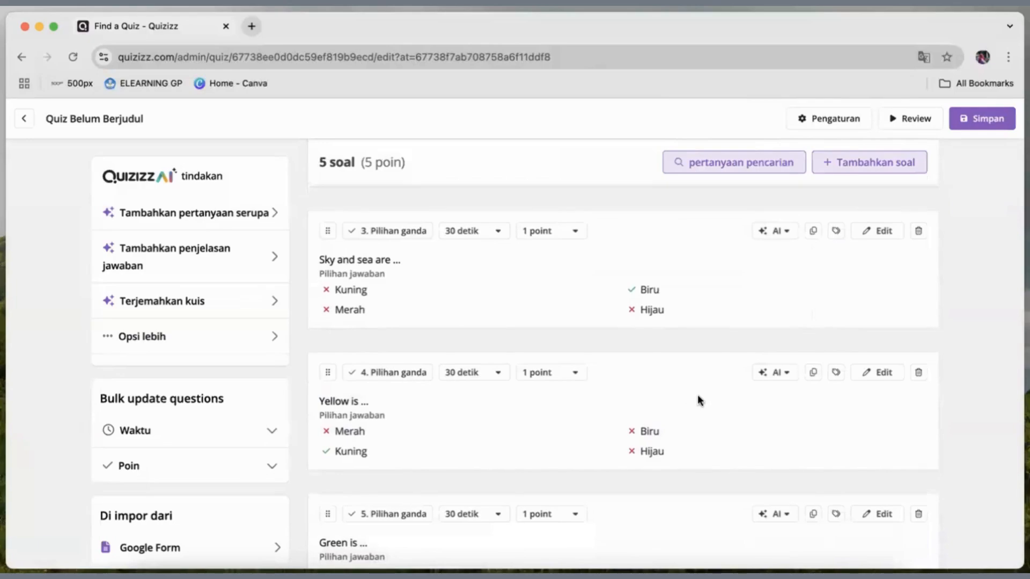
pyautogui.scroll(-1, 697, 396)
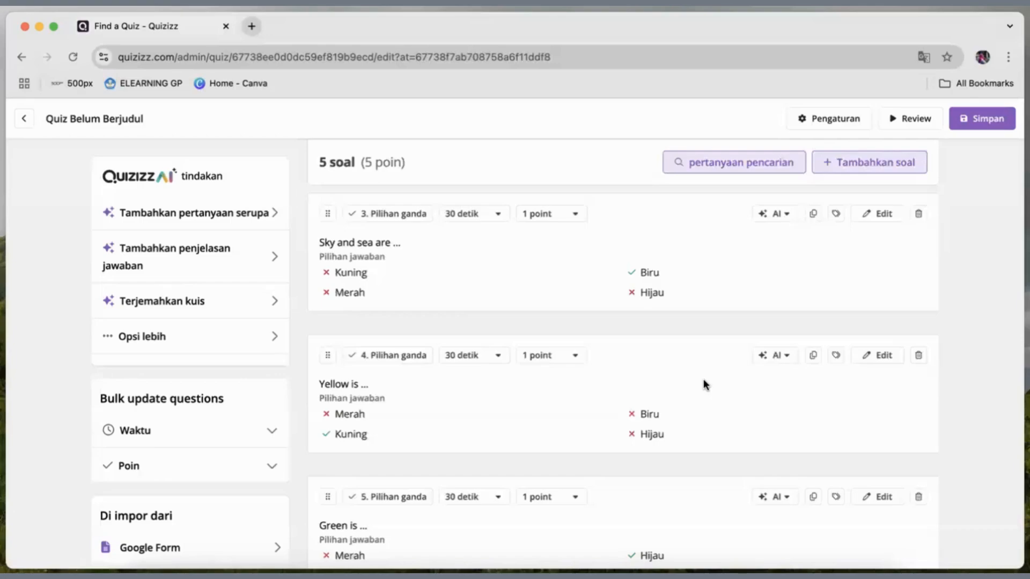
pyautogui.scroll(-1, 704, 382)
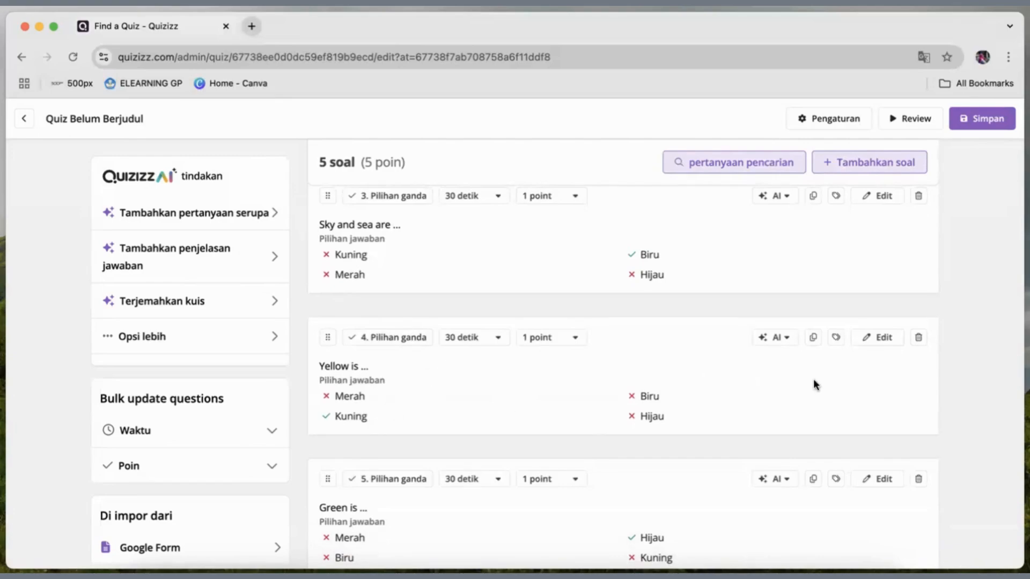
pyautogui.click(876, 337)
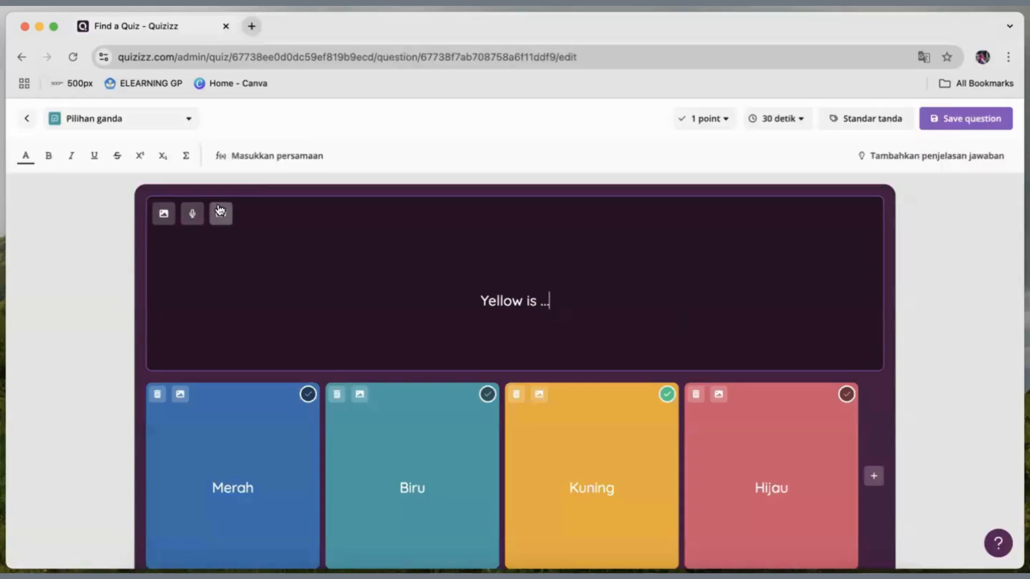
pyautogui.click(164, 214)
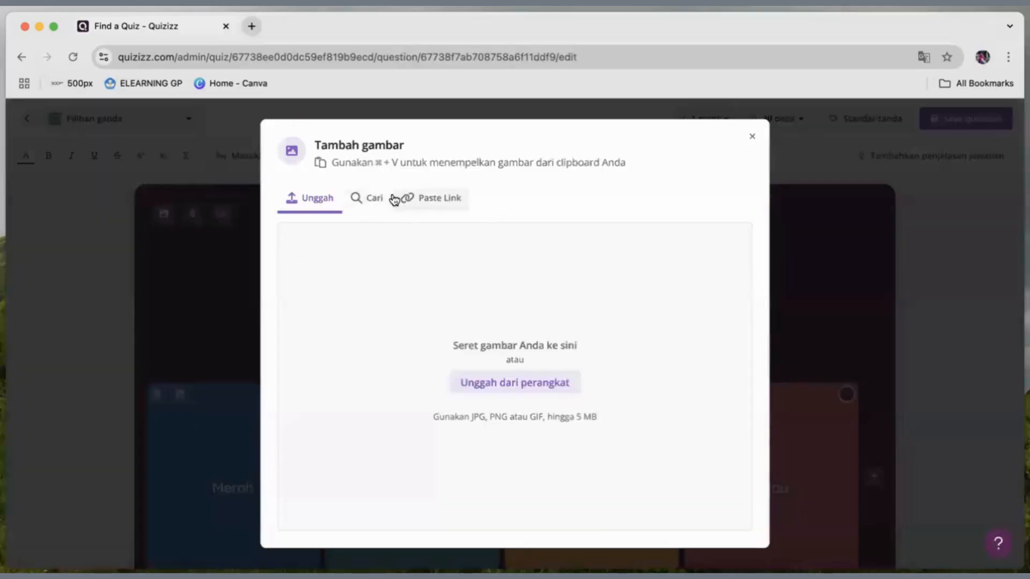
pyautogui.click(367, 197)
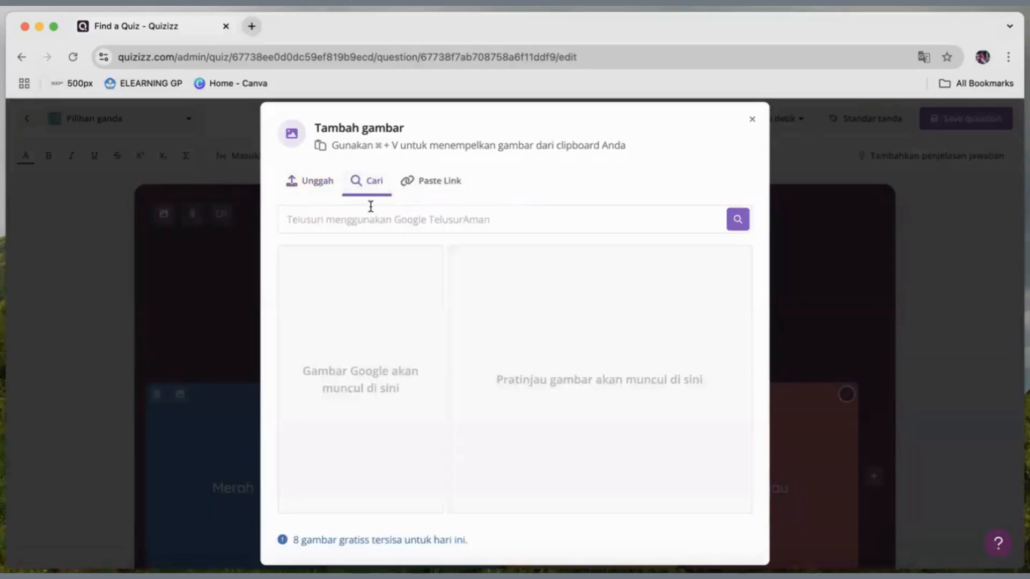
pyautogui.click(409, 221)
pyautogui.write('yellow ball')
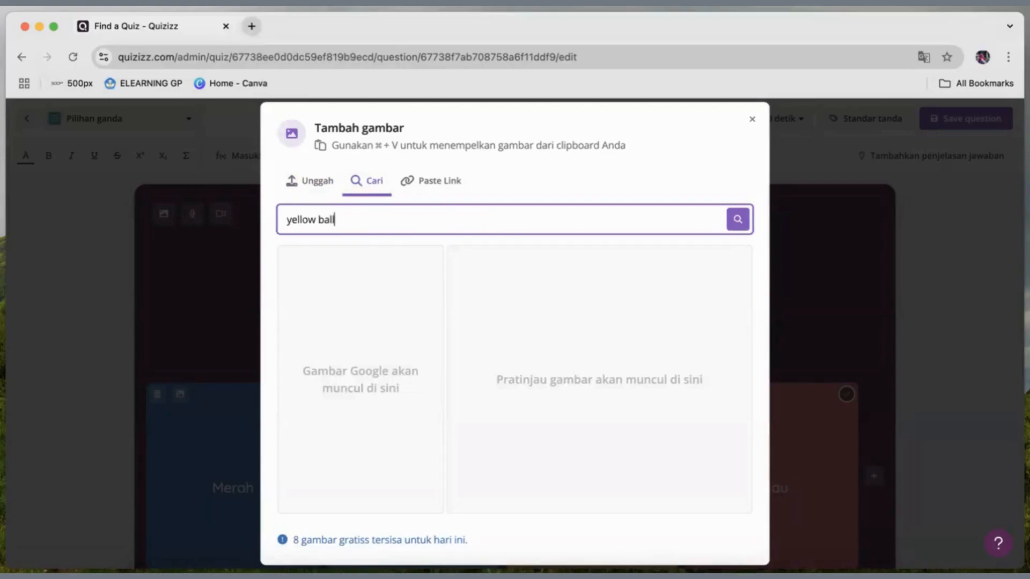
pyautogui.click(738, 219)
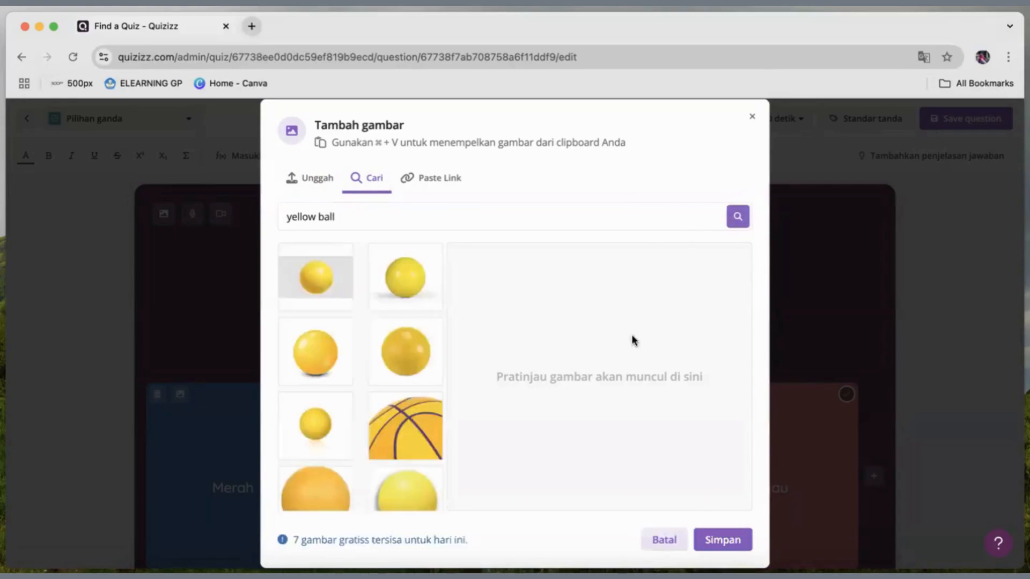
pyautogui.click(405, 428)
pyautogui.click(723, 539)
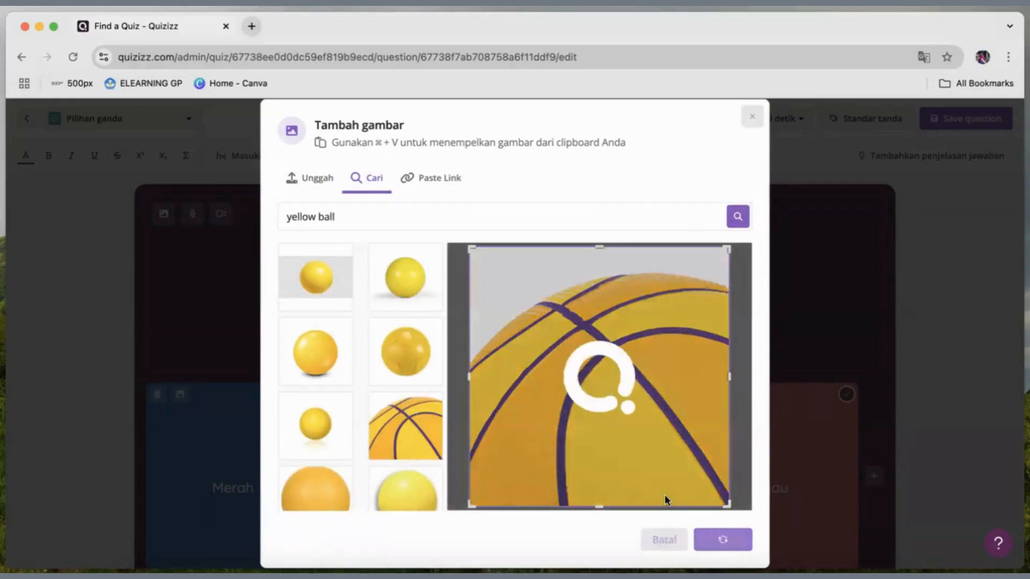
# Change the text of the question with the ball picture to "The ball is ...".
pyautogui.scroll(-2, 638, 453)
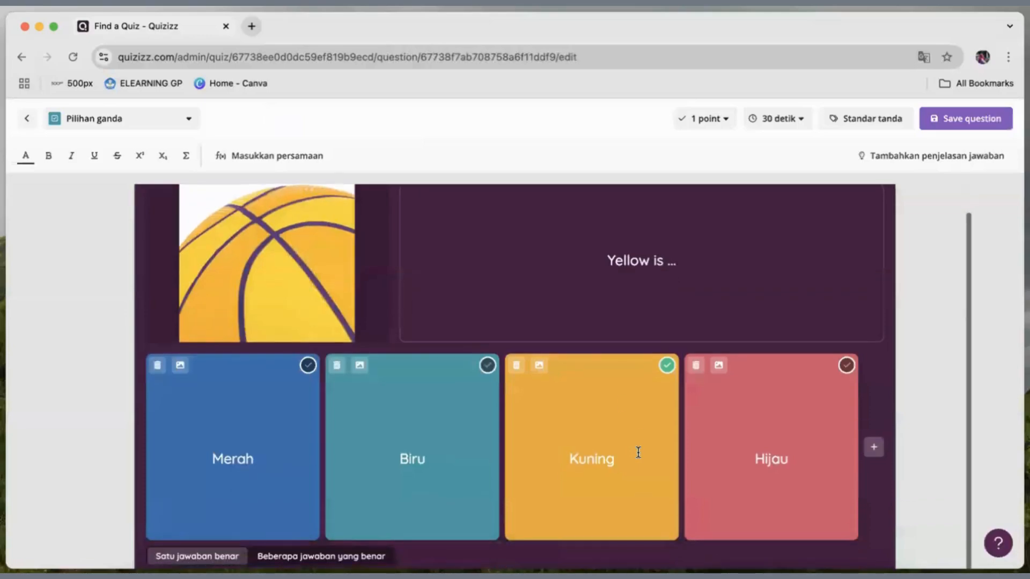
pyautogui.moveTo(665, 262); pyautogui.dragTo(607, 259)
pyautogui.write('The ball is')
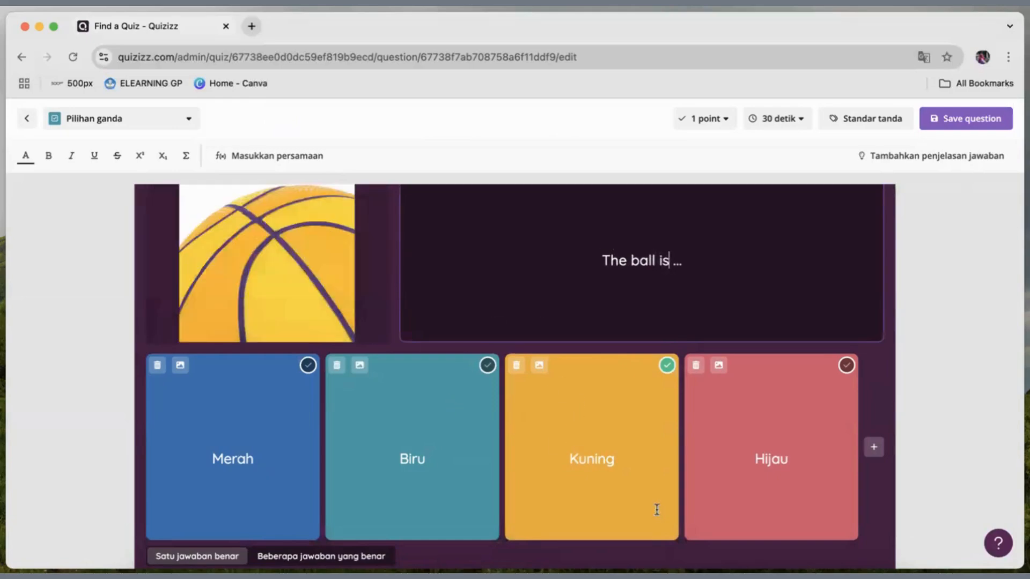
# Replace the answer options "Kuning" and "Hijau" of the ball question with "Yellow" and "Green".
pyautogui.scroll(-1, 612, 415)
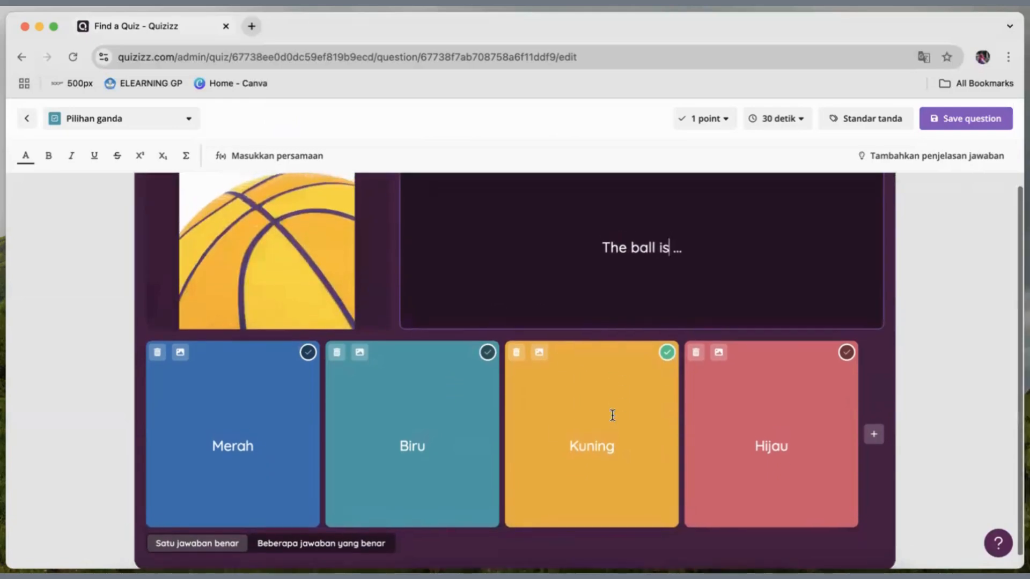
pyautogui.scroll(1, 612, 415)
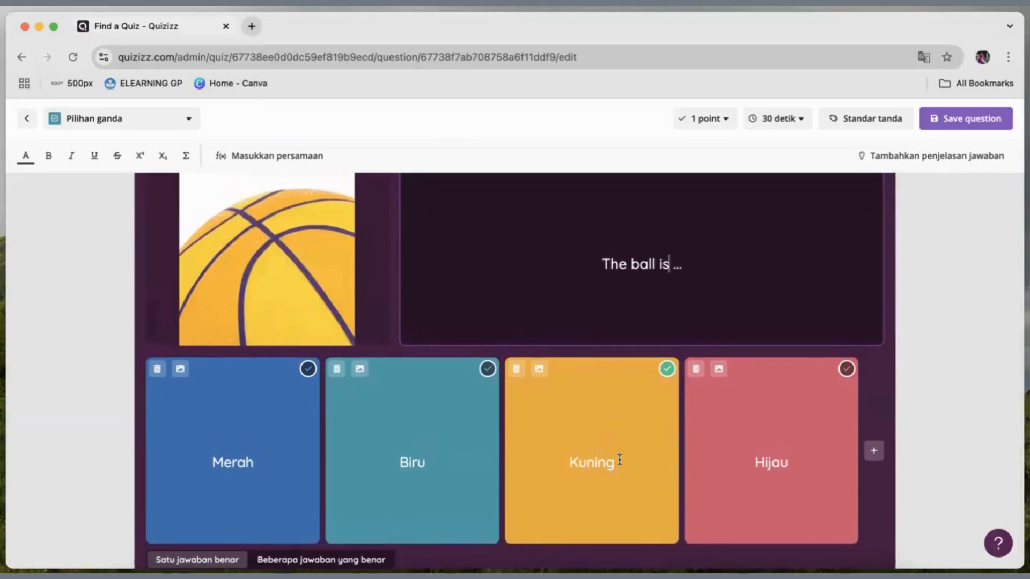
pyautogui.moveTo(619, 462); pyautogui.dragTo(558, 461)
pyautogui.write('Yellow')
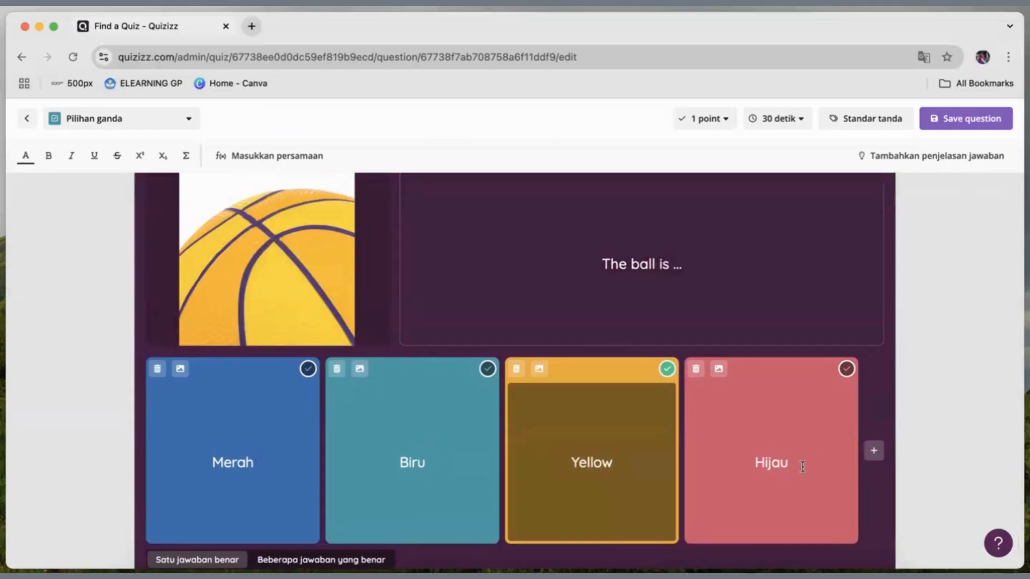
pyautogui.moveTo(802, 466); pyautogui.dragTo(728, 464)
pyautogui.write('Gree')
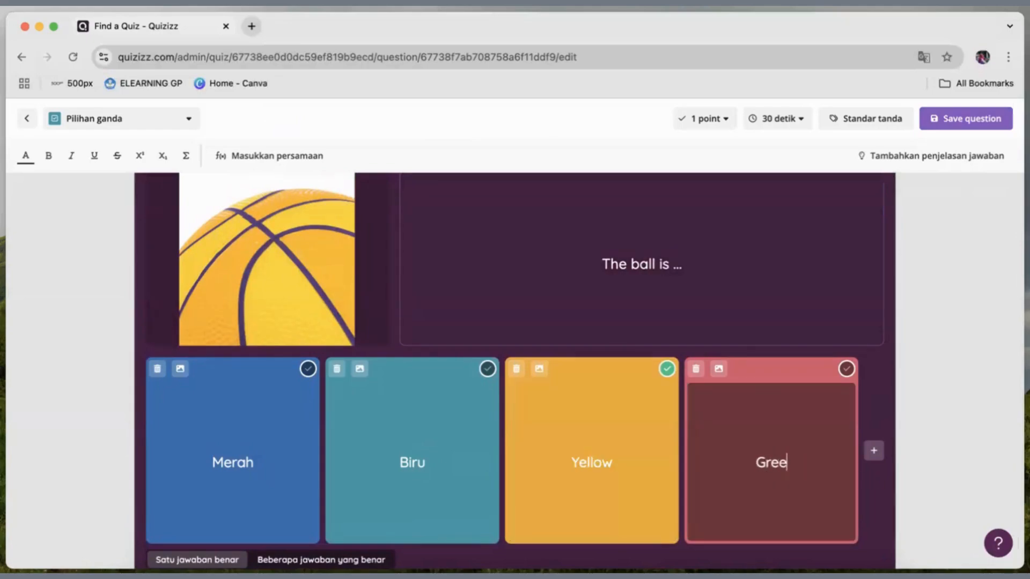
pyautogui.write('n')
# Replace the answer options "Biru" and "Merah" of the ball question with "Blue" and "Red", and save the question.
pyautogui.moveTo(435, 457); pyautogui.dragTo(372, 458)
pyautogui.write('Blue')
pyautogui.click(265, 462)
pyautogui.moveTo(264, 462); pyautogui.dragTo(189, 462)
pyautogui.write('Red')
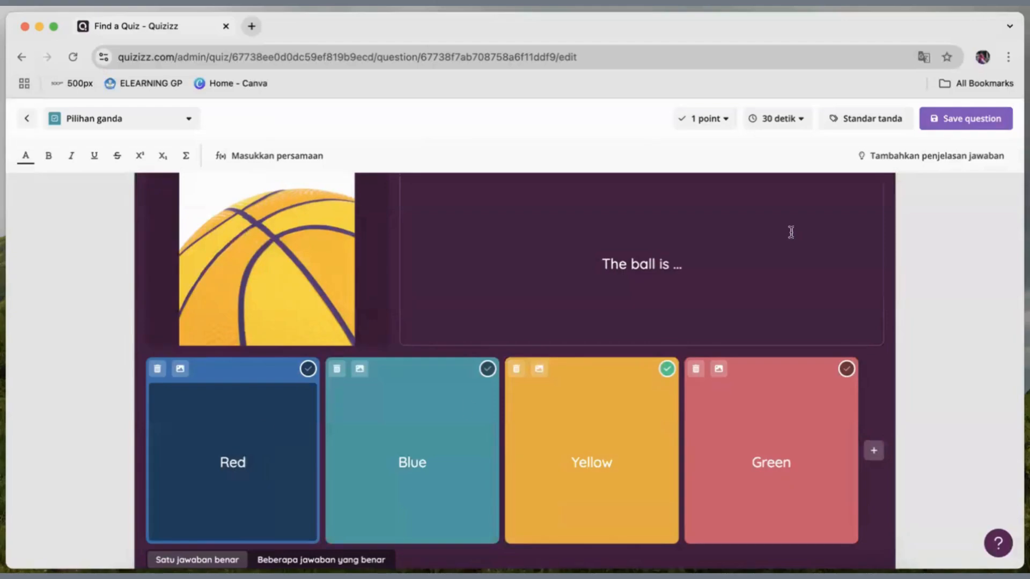
pyautogui.click(971, 119)
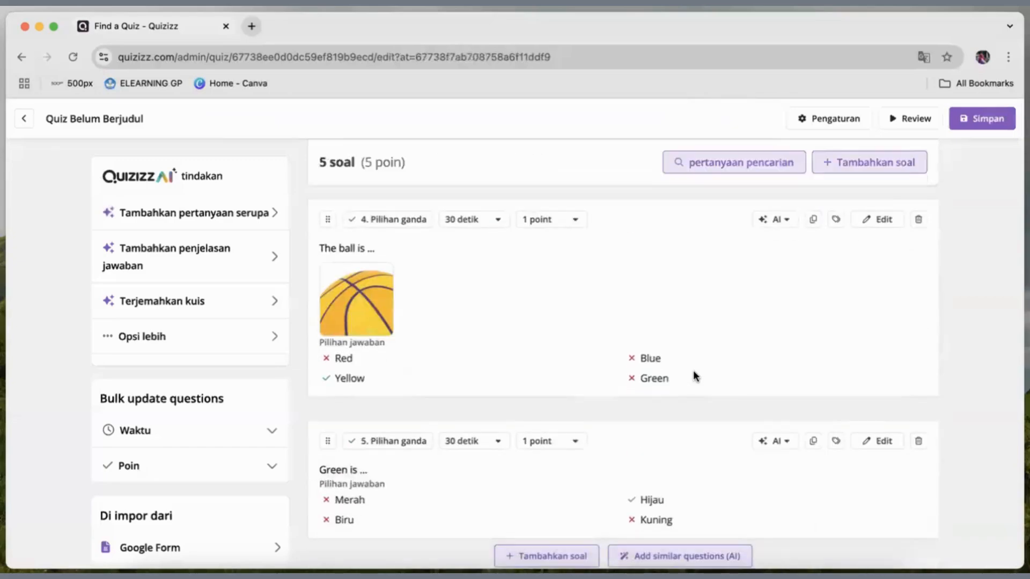
# Edit the fifth question, "Green is ...", search YouTube for a "sawah hijau" video and select "Menikmati Suasana Sawah yang Hijau".
pyautogui.scroll(-2, 693, 374)
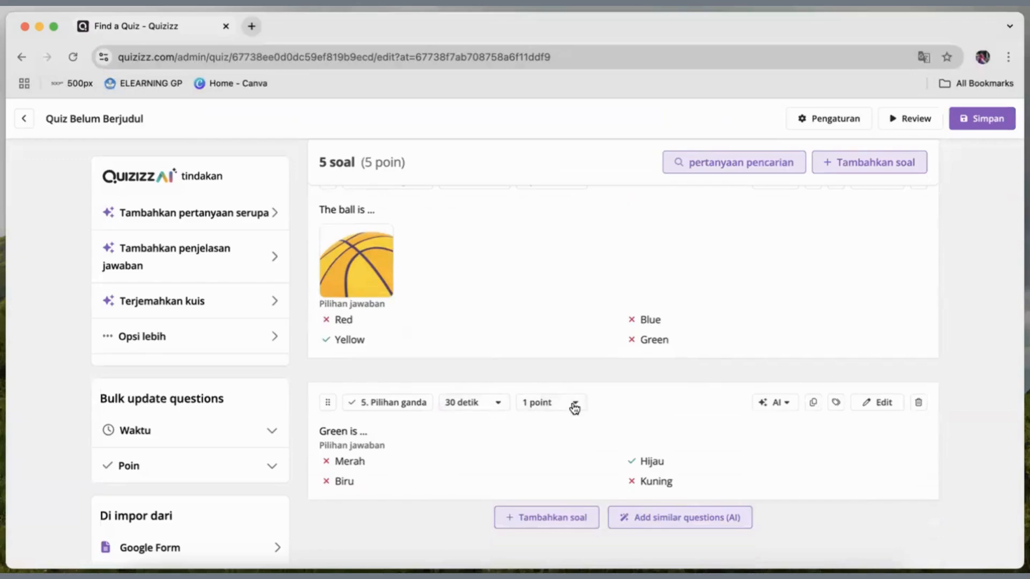
pyautogui.click(880, 404)
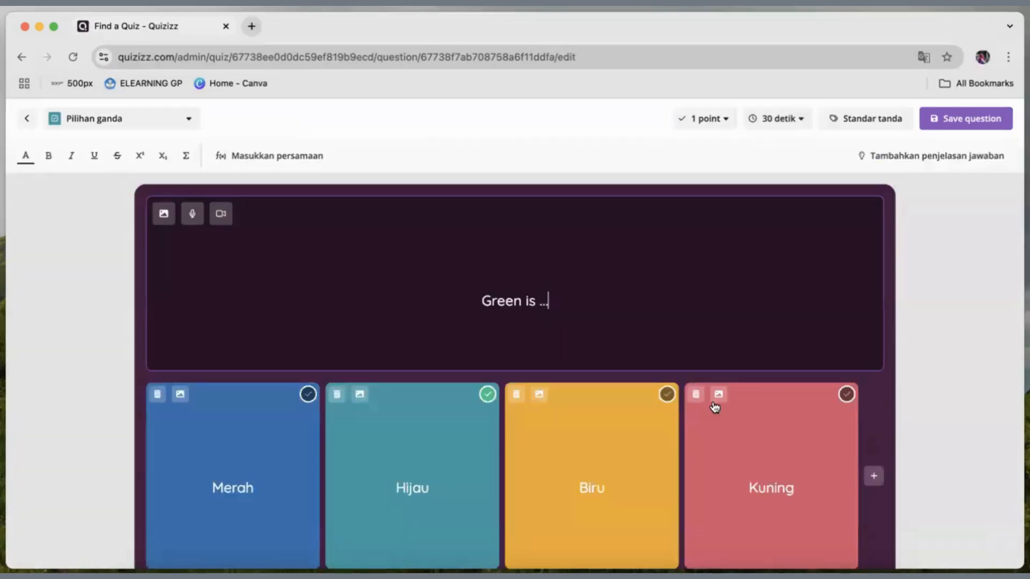
pyautogui.click(221, 215)
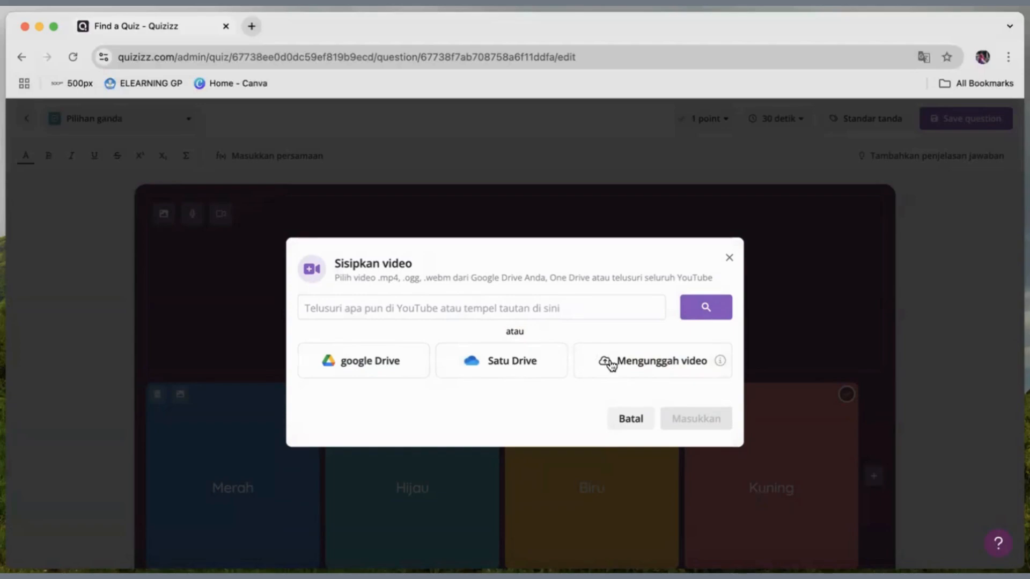
pyautogui.click(602, 307)
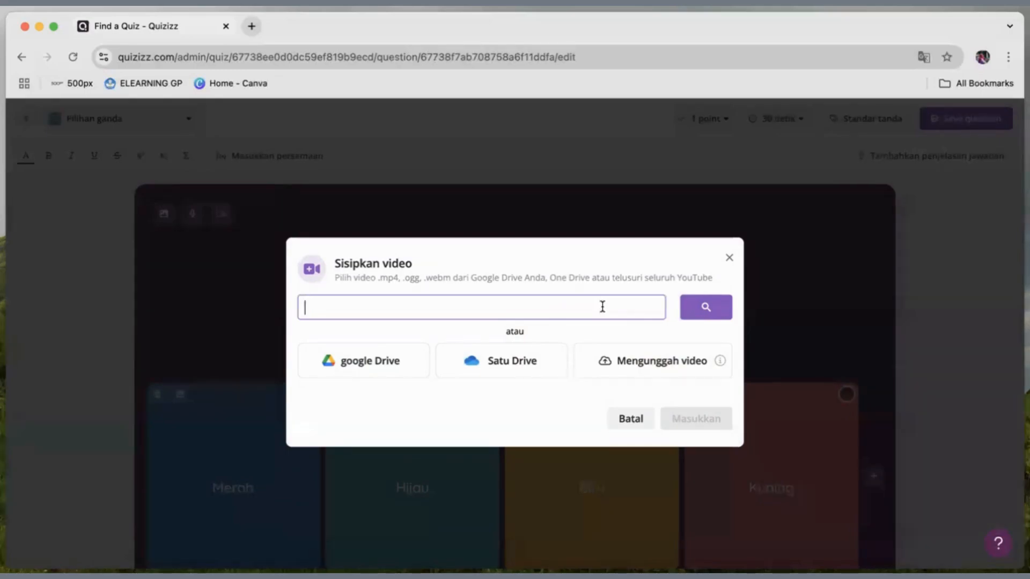
pyautogui.write('sawah hijau')
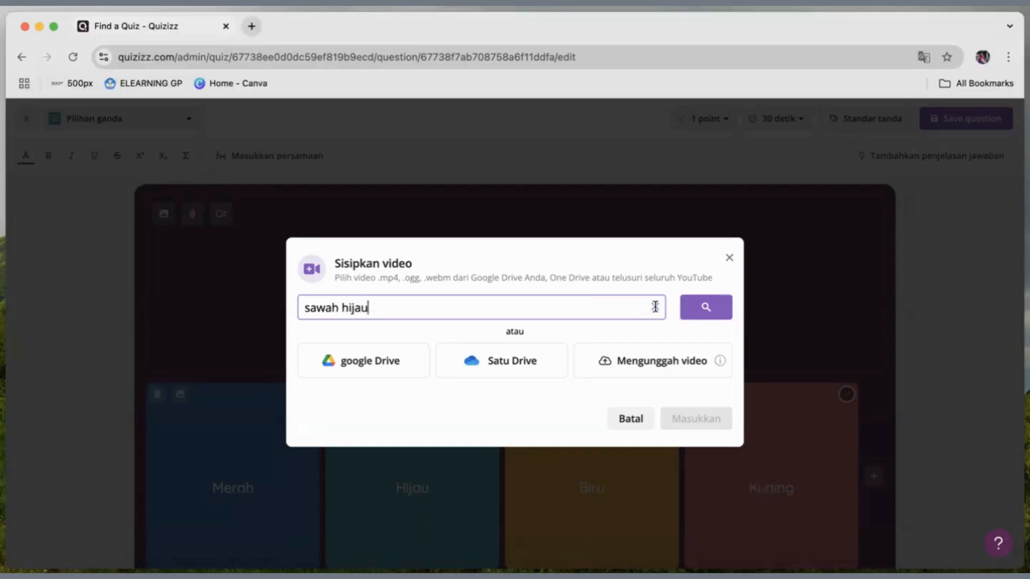
pyautogui.click(725, 312)
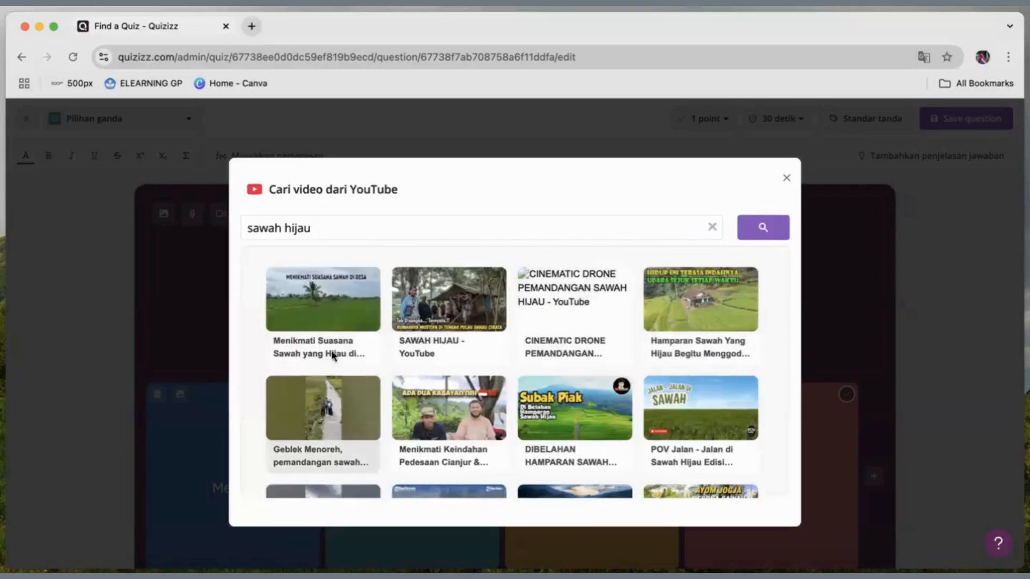
pyautogui.click(332, 320)
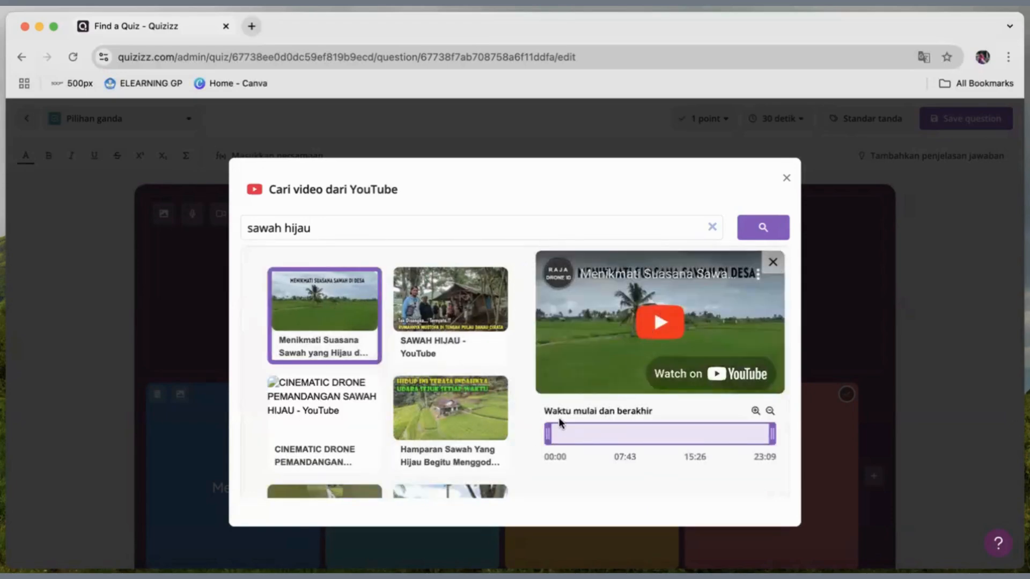
# Trim the rice field video to a short segment in its early part, insert it into the question and save the question.
pyautogui.moveTo(547, 434); pyautogui.dragTo(582, 433)
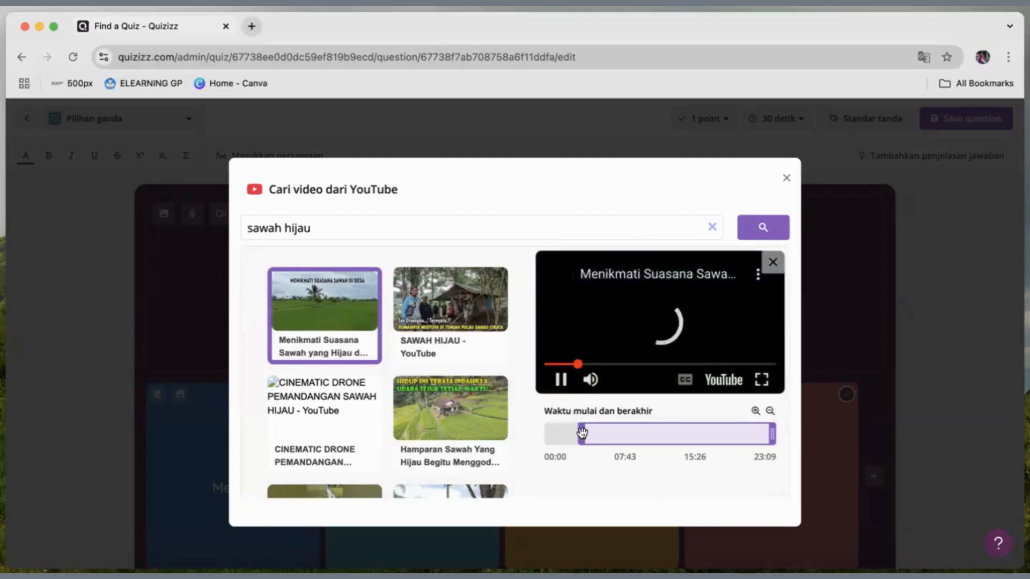
pyautogui.moveTo(772, 434); pyautogui.dragTo(600, 434)
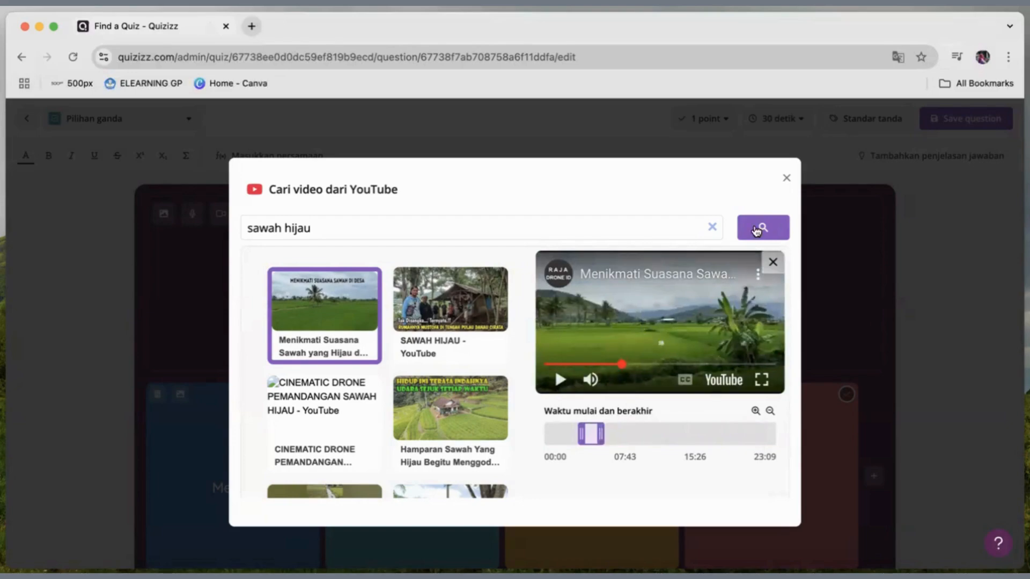
pyautogui.scroll(-2, 617, 418)
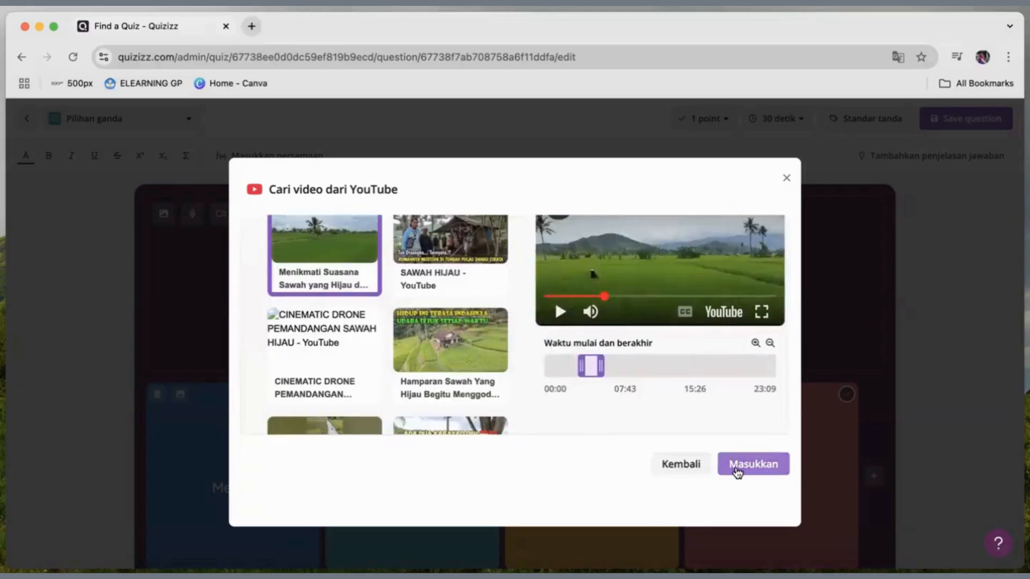
pyautogui.click(737, 471)
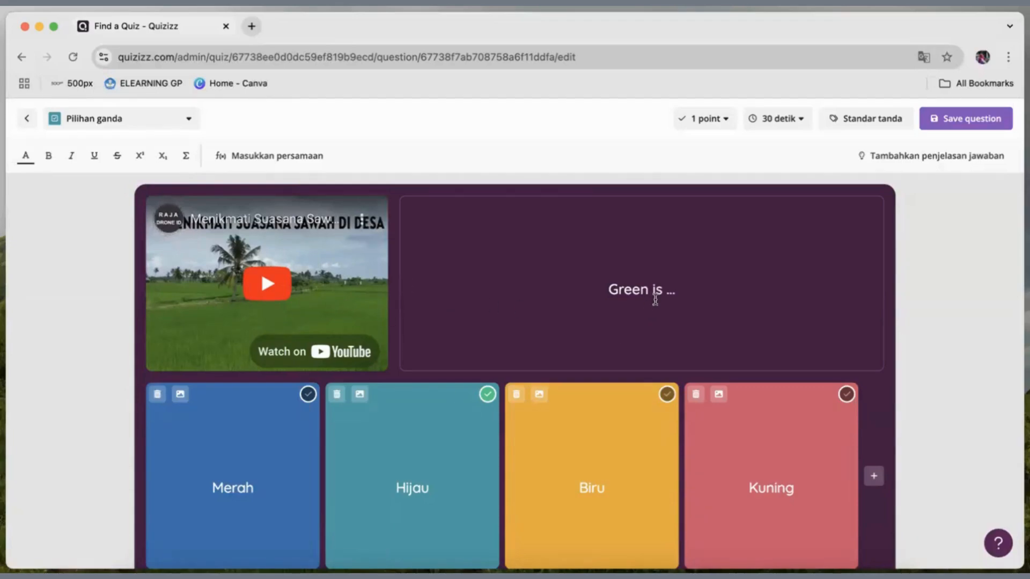
pyautogui.click(957, 120)
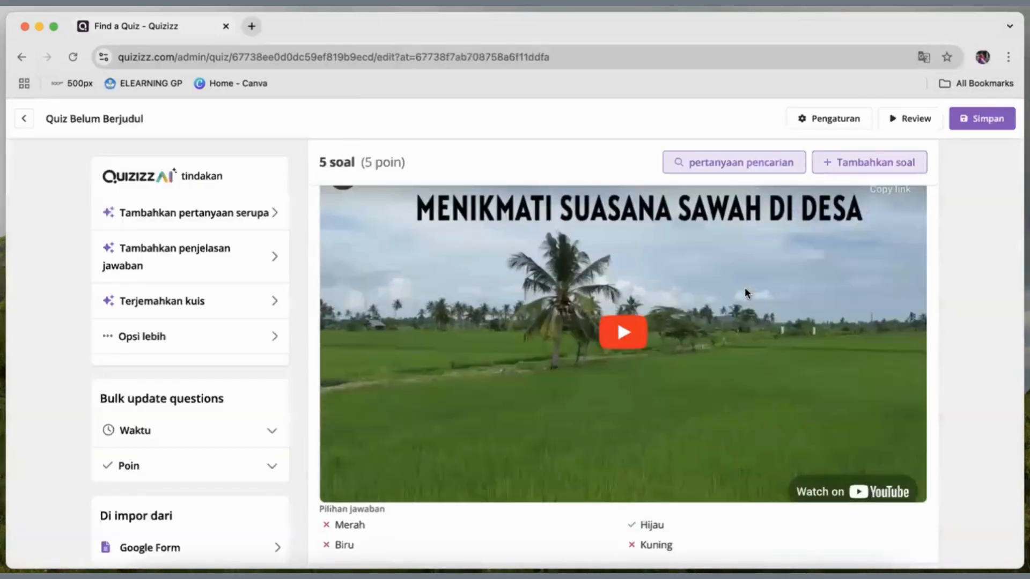
# Look through the quiz's question list to check the edited texts, picture, video and answer options.
pyautogui.scroll(10, 744, 293)
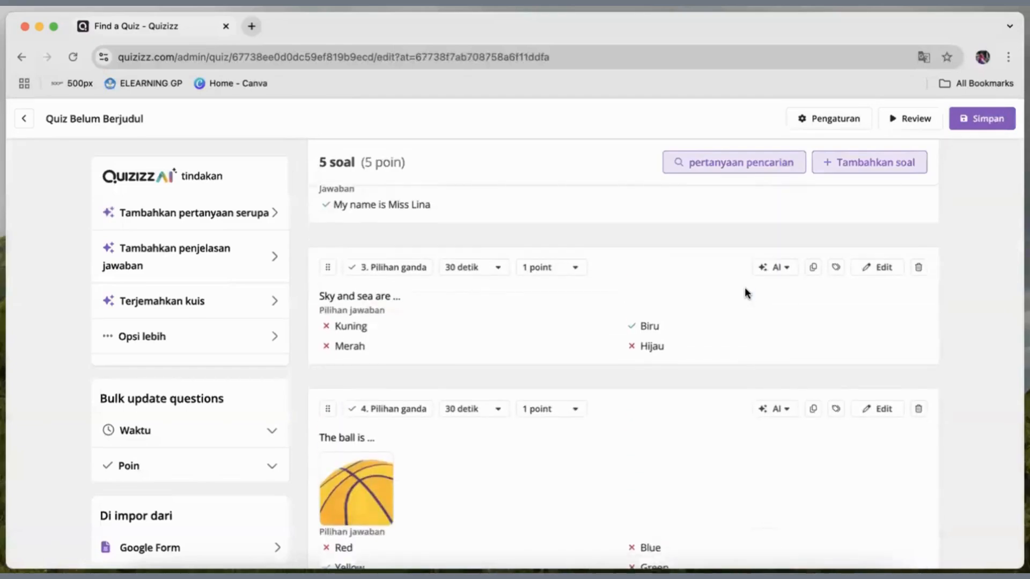
pyautogui.scroll(-4, 746, 293)
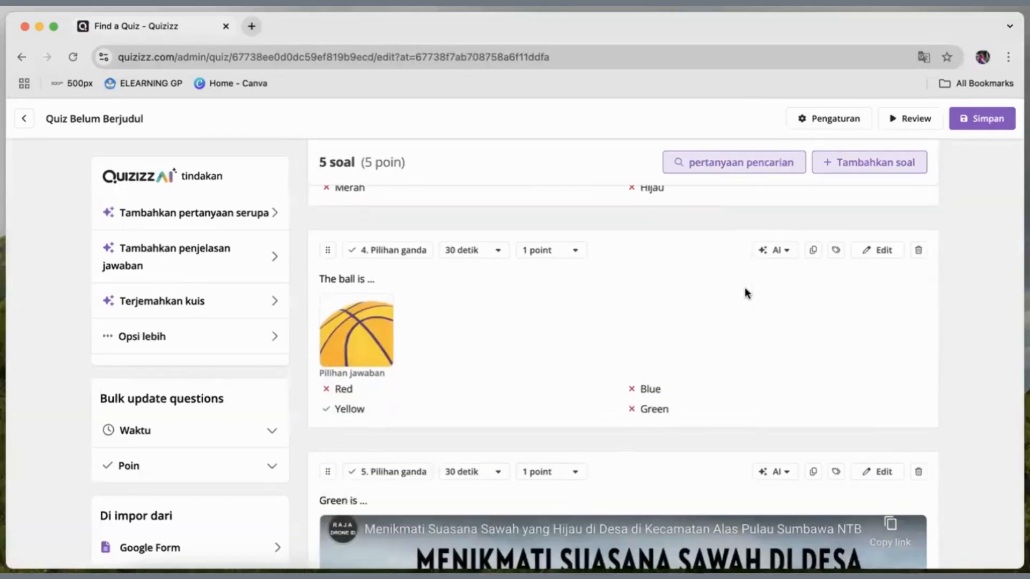
pyautogui.scroll(-1, 746, 292)
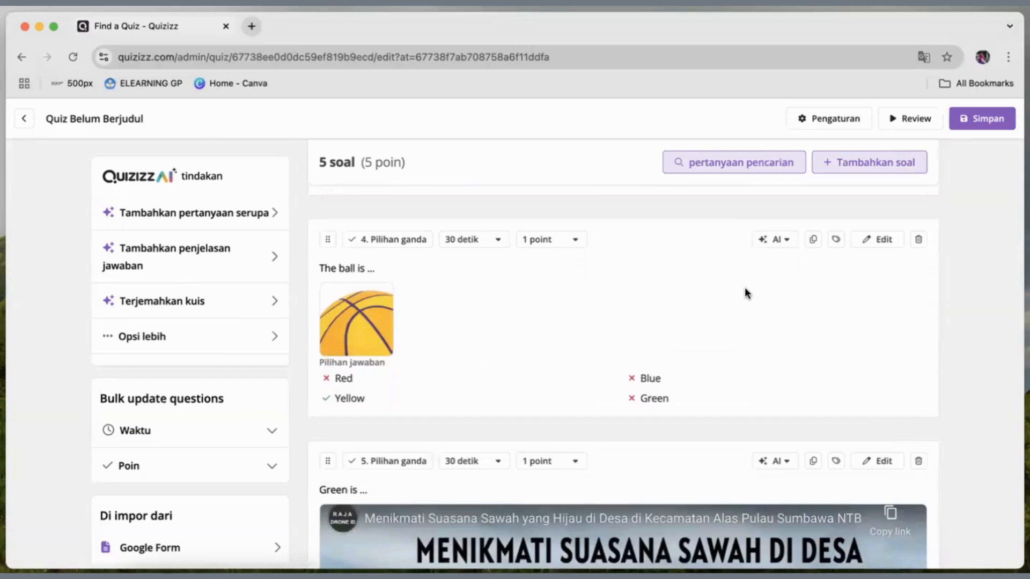
pyautogui.scroll(-3, 745, 289)
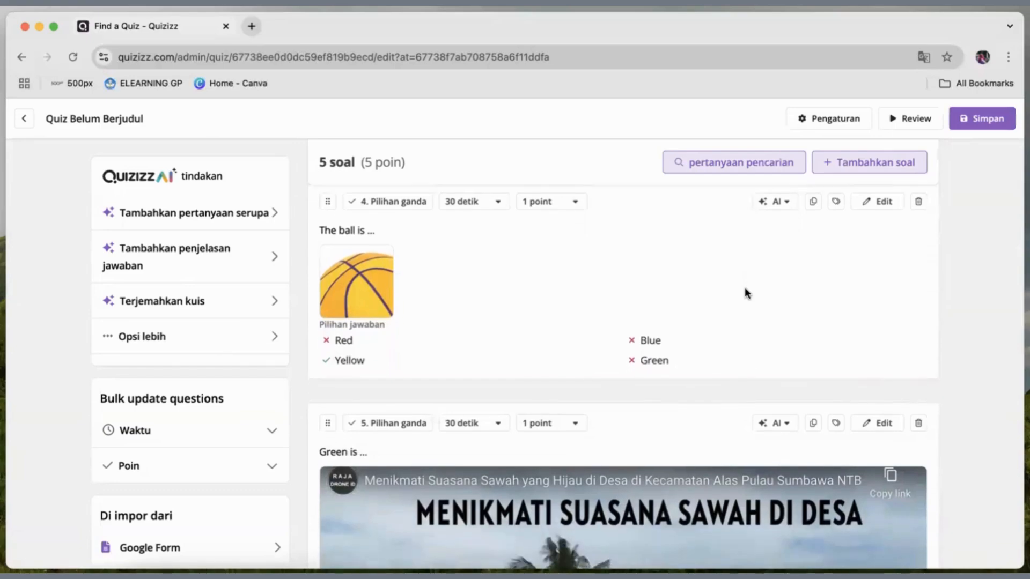
pyautogui.scroll(-1, 745, 288)
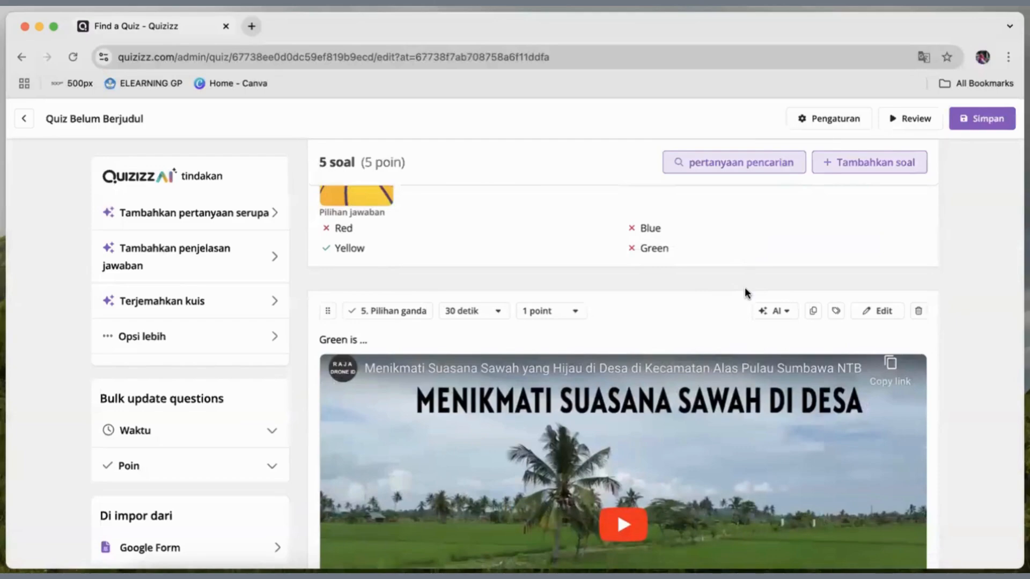
pyautogui.scroll(15, 616, 289)
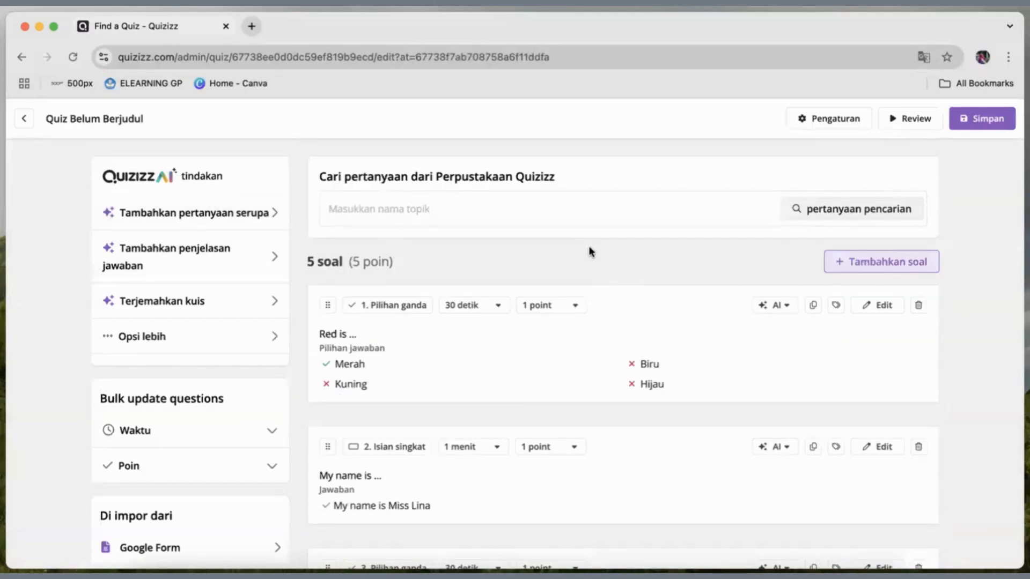
pyautogui.scroll(-1, 590, 249)
pyautogui.scroll(-1, 590, 249)
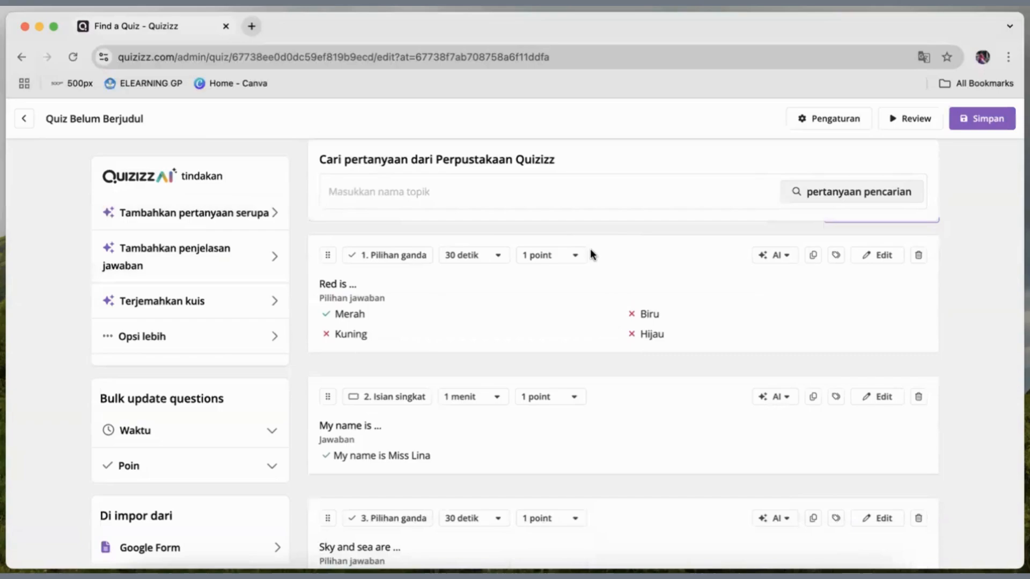
# Preview the quiz in the participant view, going through all questions to the last, and close the preview.
pyautogui.click(906, 119)
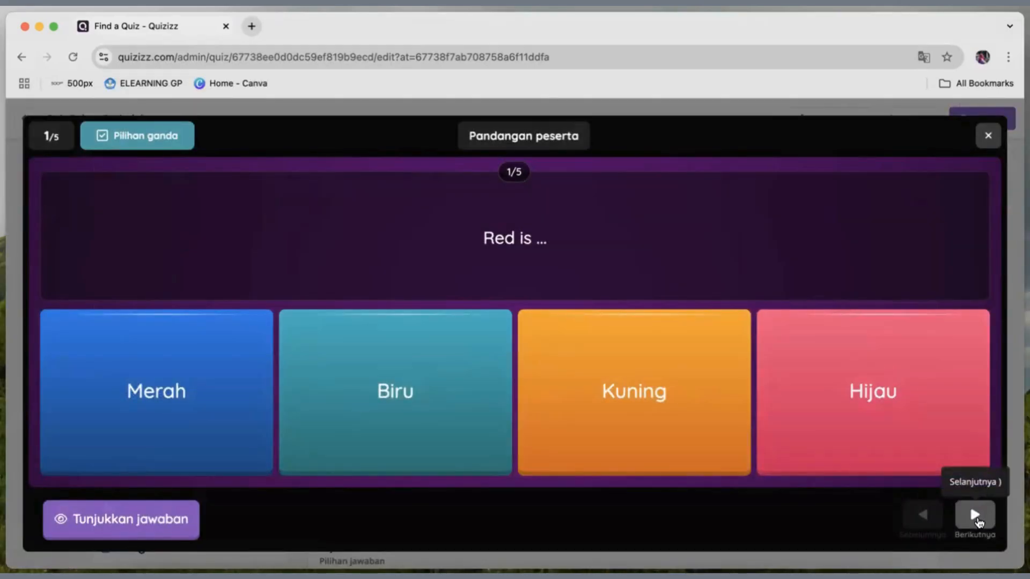
pyautogui.click(975, 516)
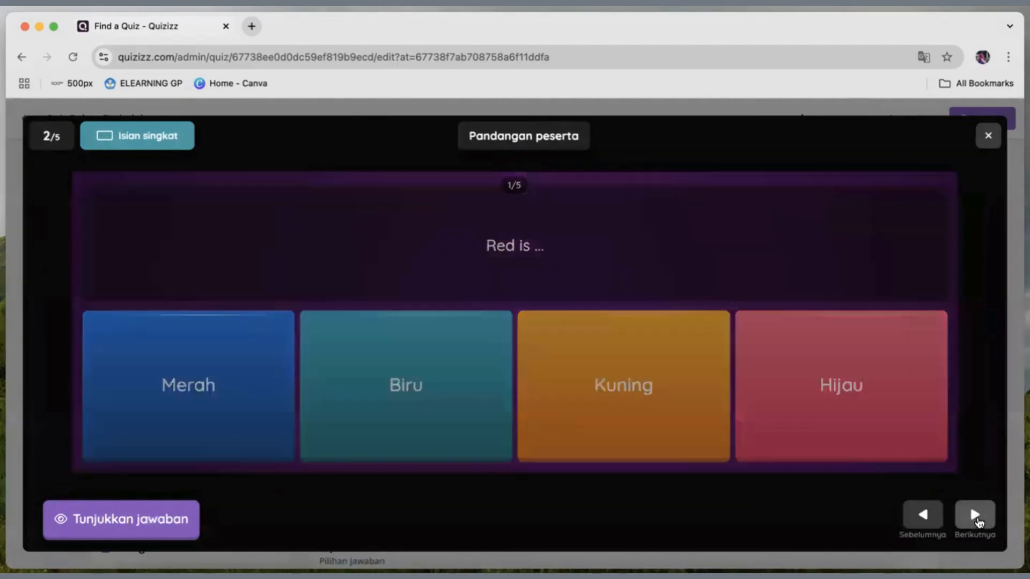
pyautogui.click(978, 520)
pyautogui.click(977, 520)
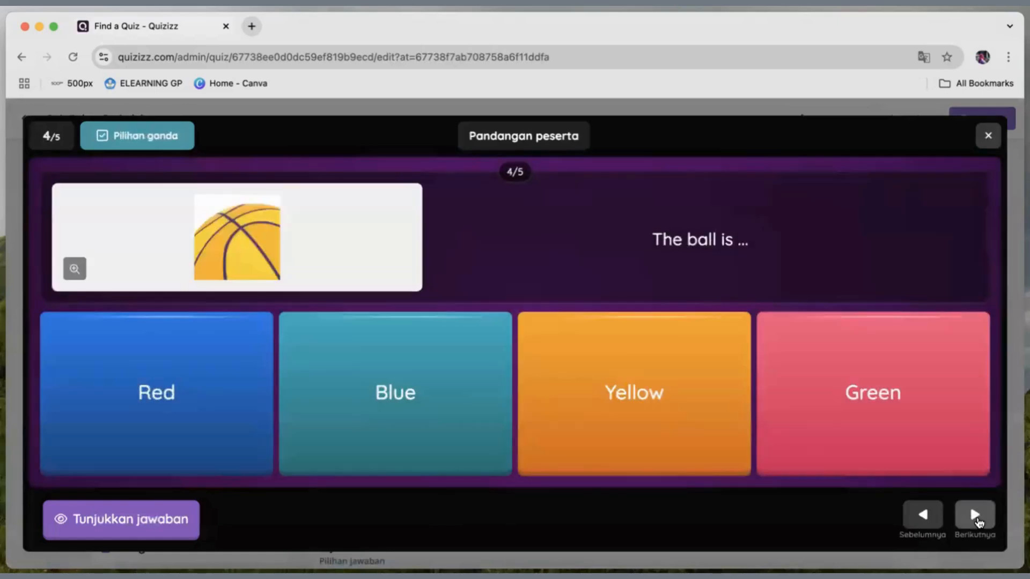
pyautogui.click(976, 517)
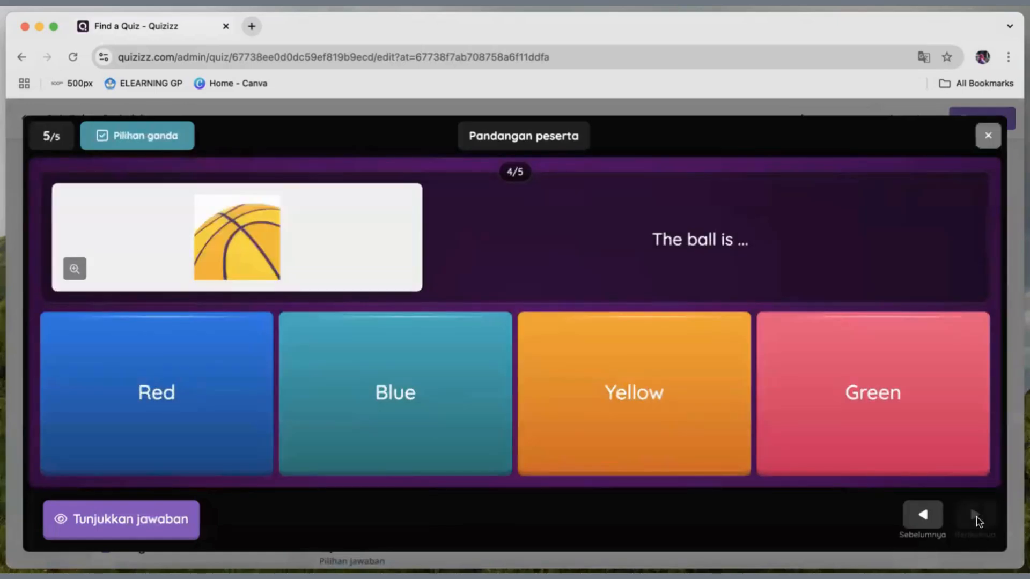
pyautogui.click(988, 135)
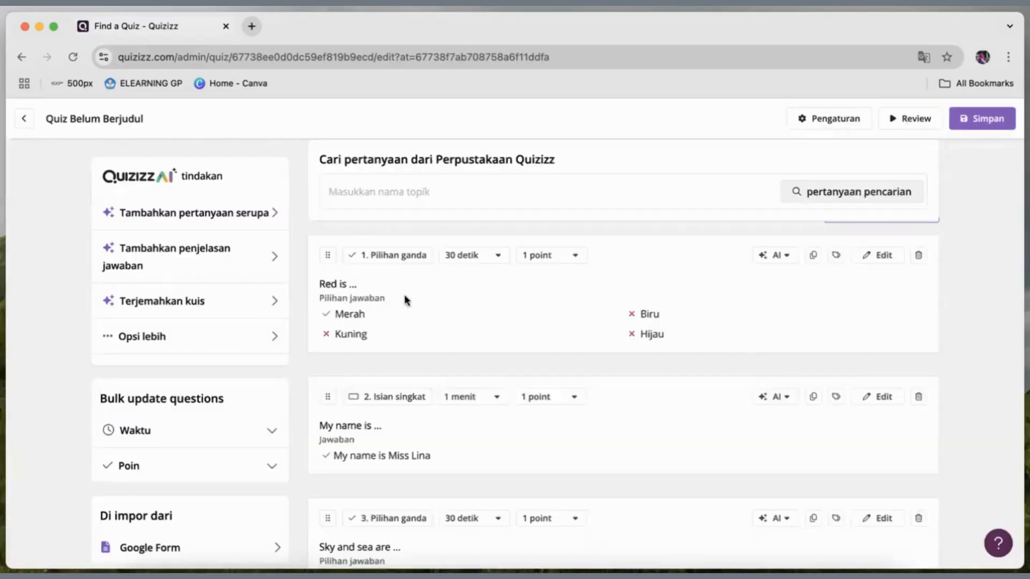
# Try translating the quiz into Bahasa Indonesia with Quizizz AI, review the enhanced questions, discard them and close the AI suggestions.
pyautogui.scroll(-1, 261, 235)
pyautogui.scroll(1, 264, 237)
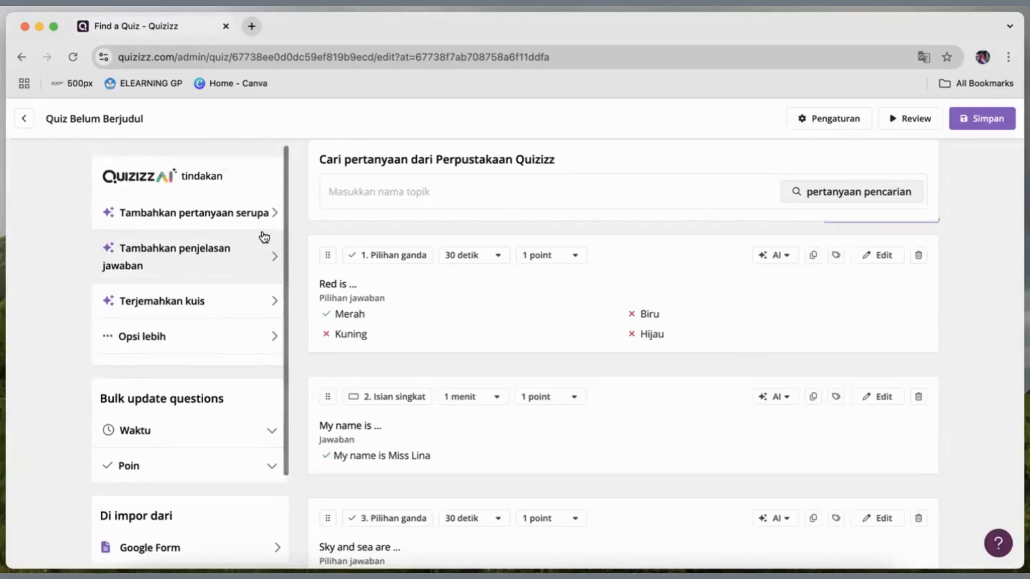
pyautogui.click(202, 307)
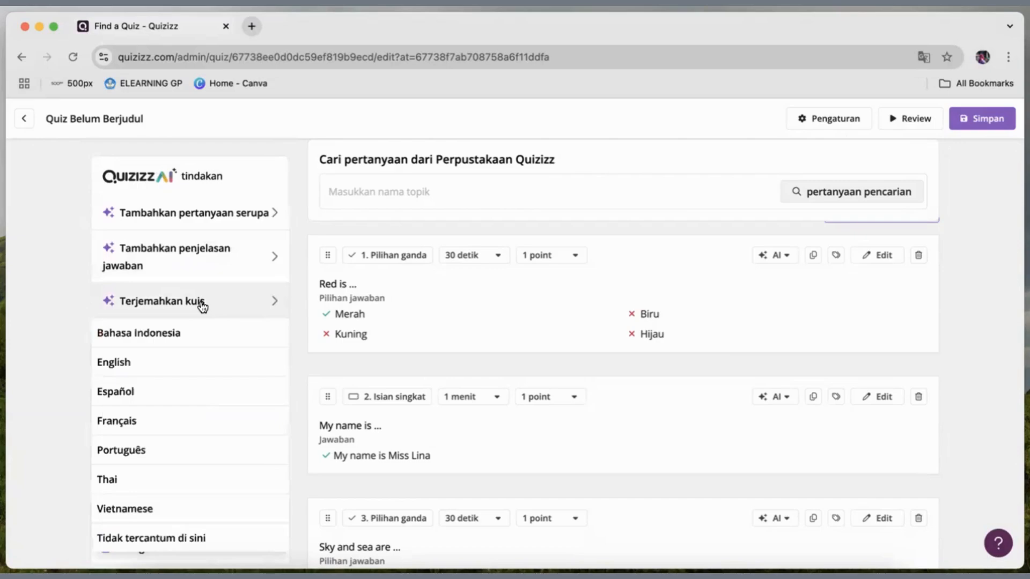
pyautogui.click(168, 333)
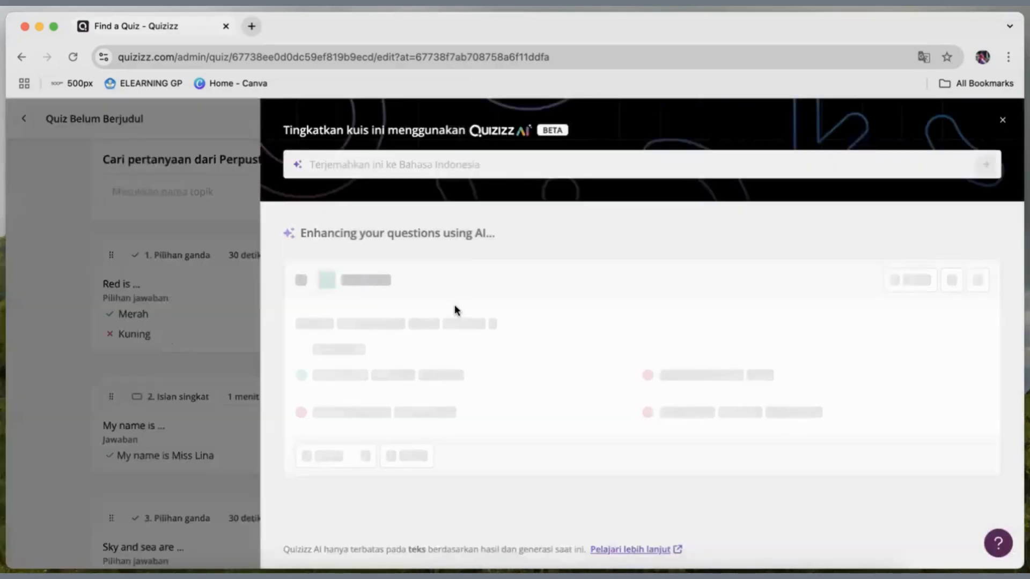
pyautogui.scroll(-4, 570, 214)
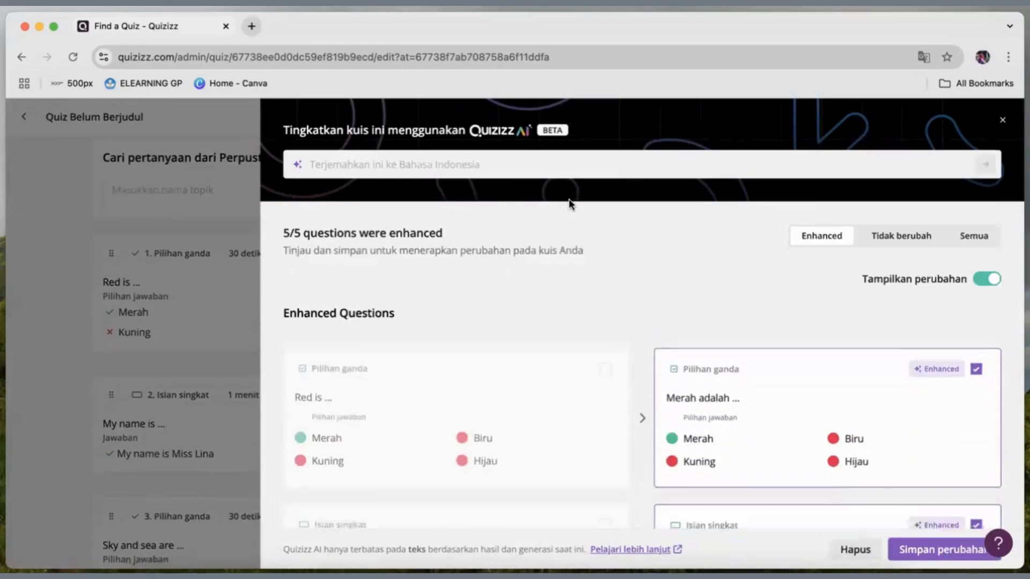
pyautogui.scroll(-10, 587, 327)
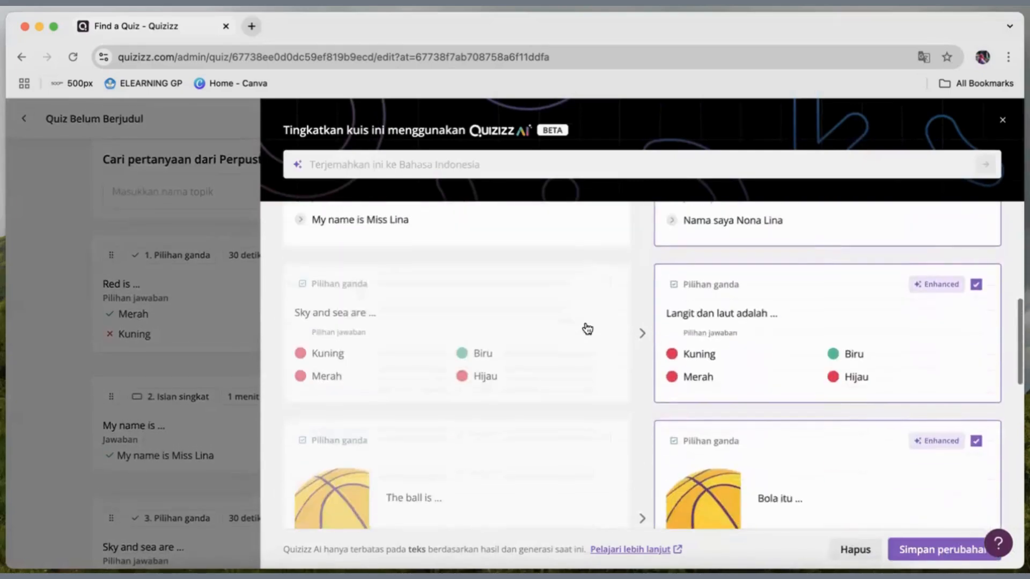
pyautogui.scroll(-5, 588, 328)
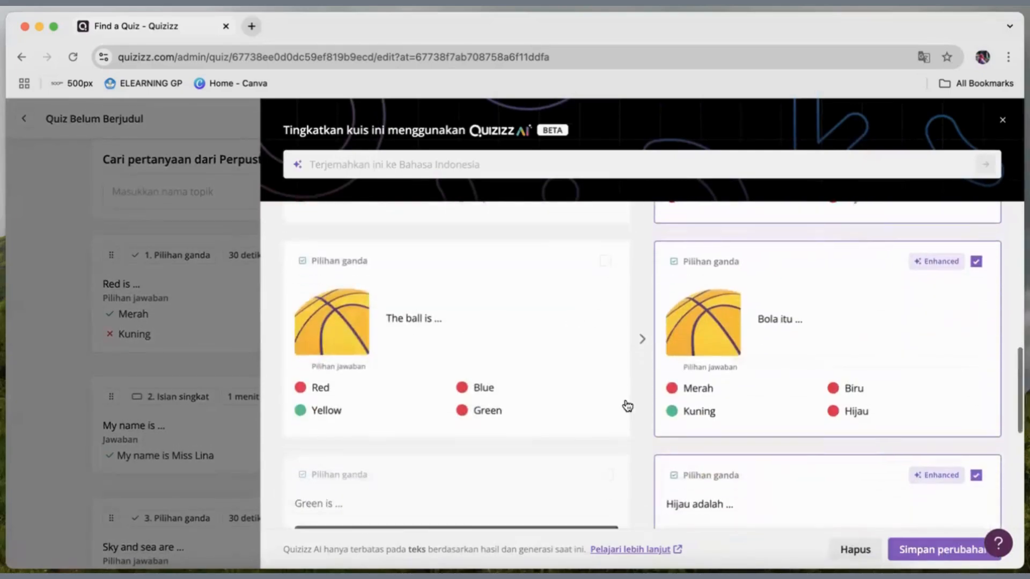
pyautogui.scroll(-2, 628, 406)
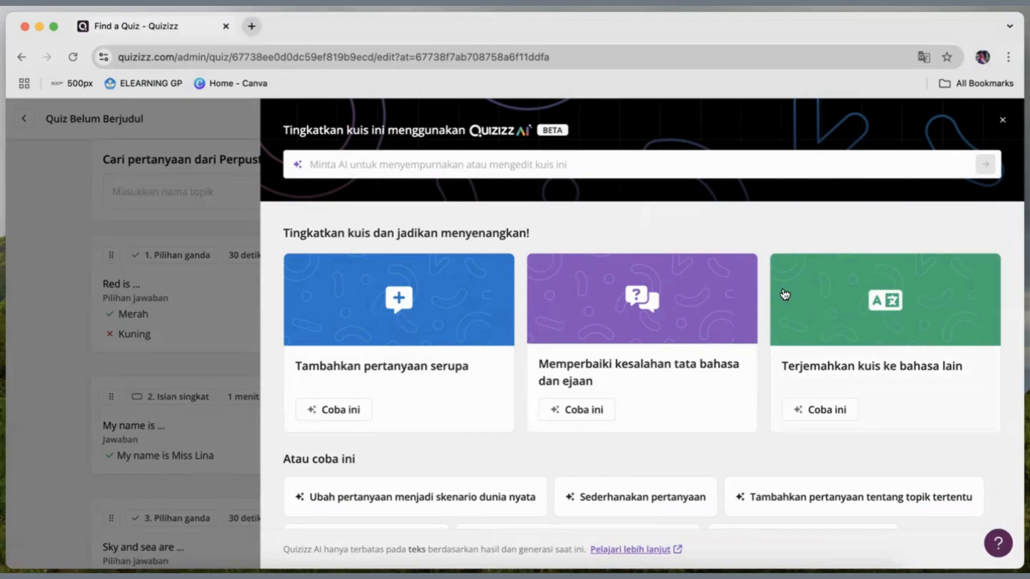
pyautogui.scroll(-3, 767, 324)
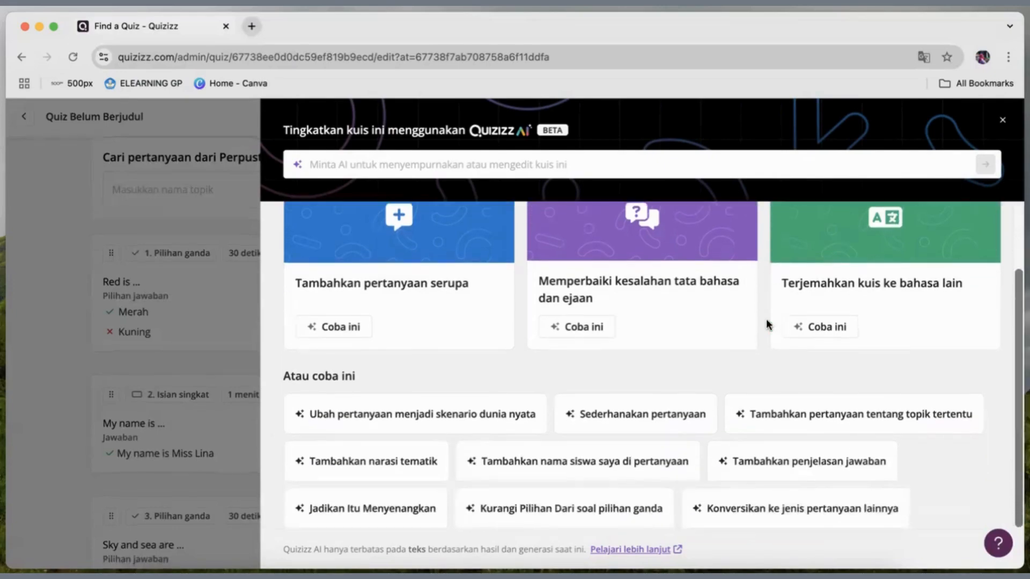
pyautogui.click(1003, 122)
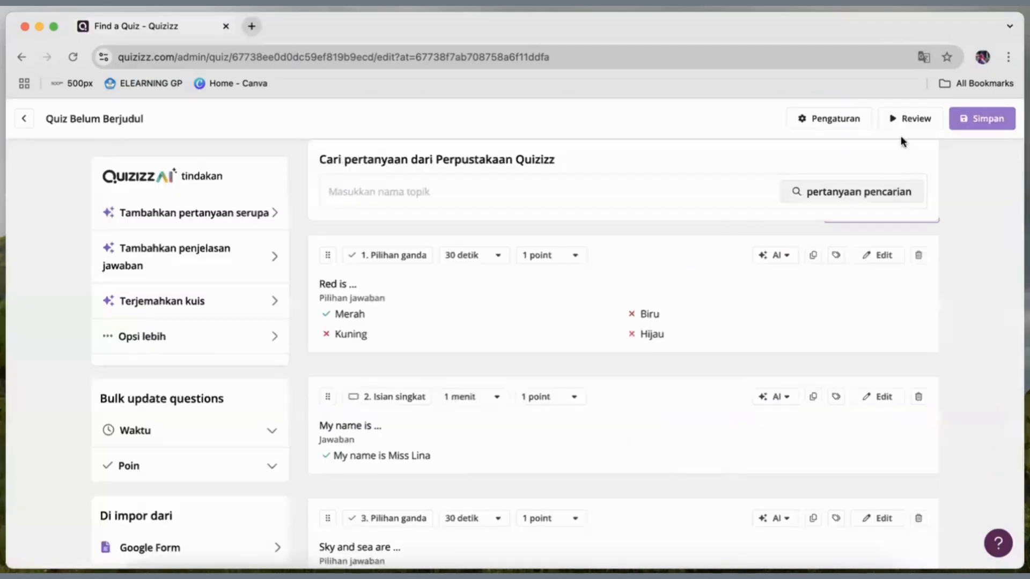
# Leave the quiz editor and go to the Quizizz home page, looking over the recently published and trending activities.
pyautogui.click(26, 119)
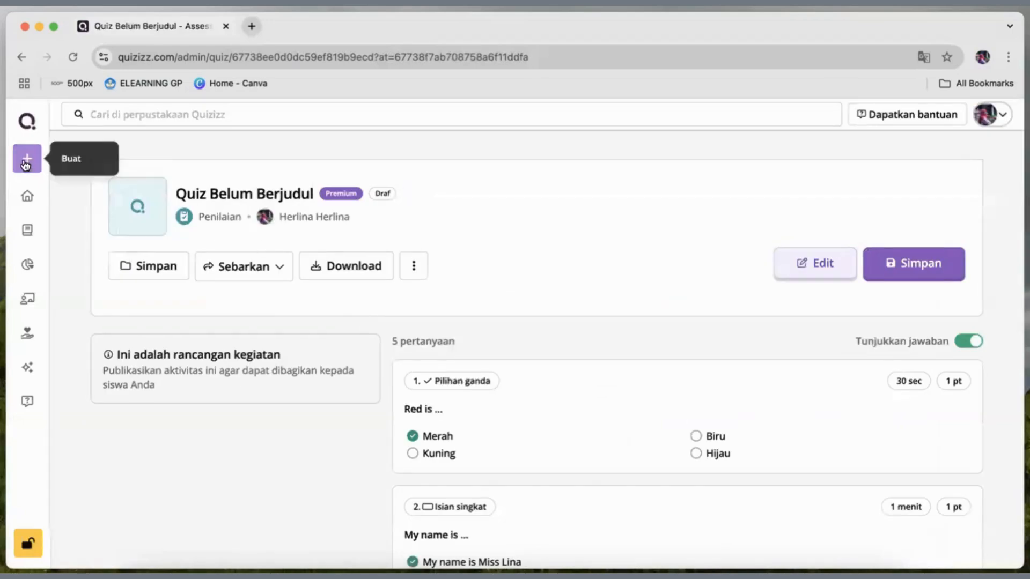
pyautogui.click(27, 200)
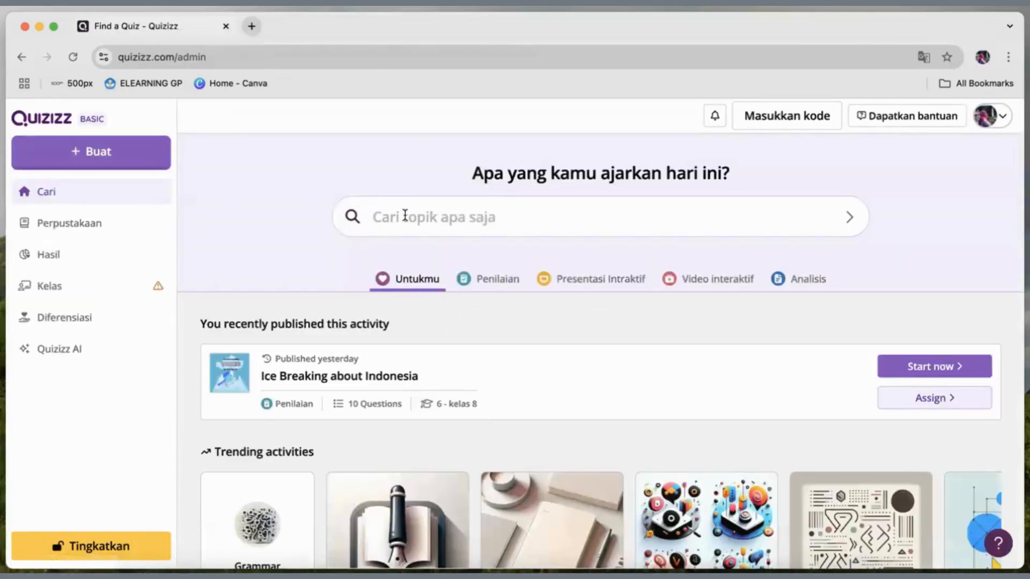
pyautogui.scroll(-5, 405, 215)
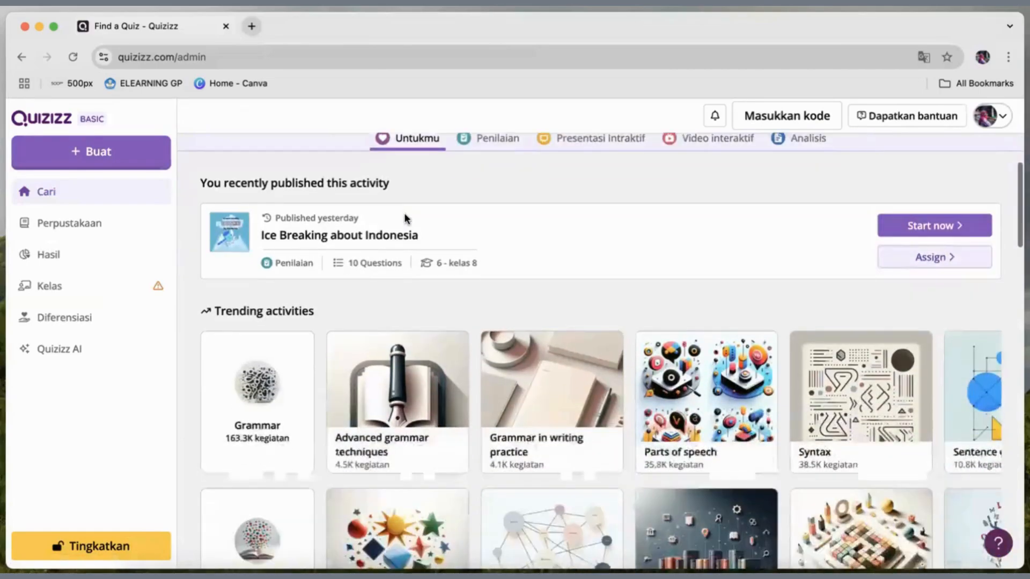
pyautogui.scroll(-5, 405, 217)
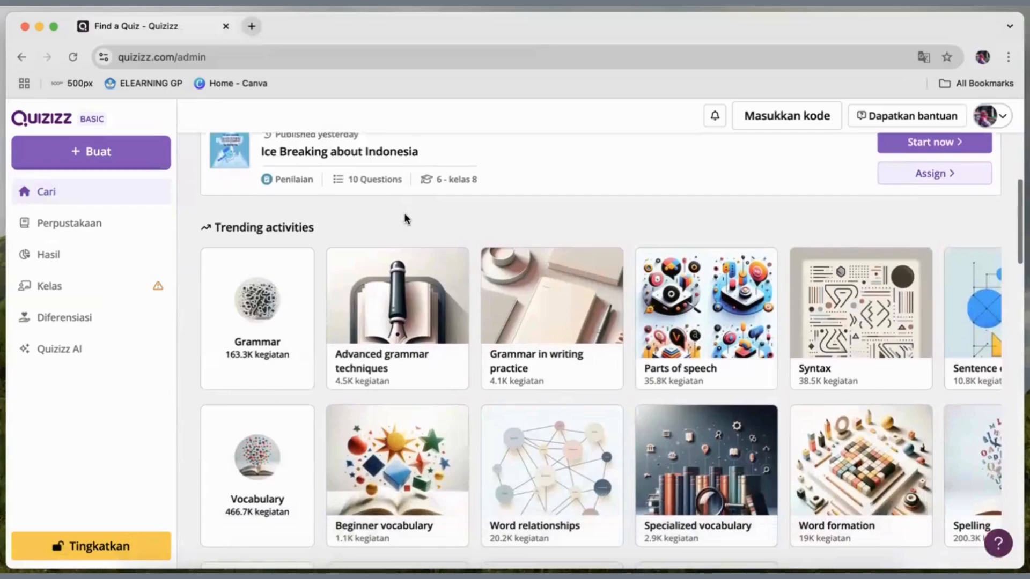
pyautogui.scroll(10, 404, 213)
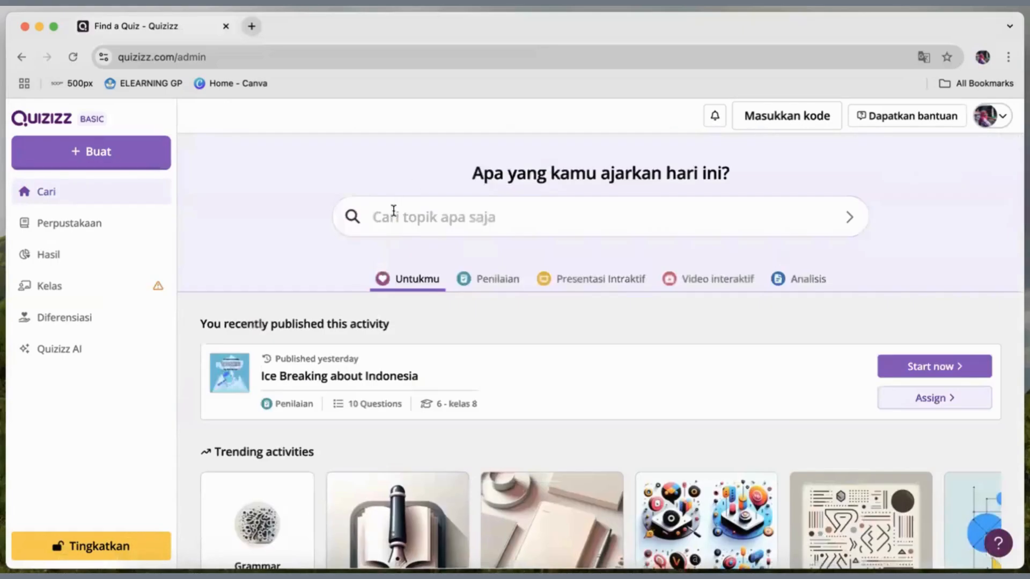
# Search the Quizizz library for "Kosakata tentang warna dalam bahasa inggris".
pyautogui.click(394, 210)
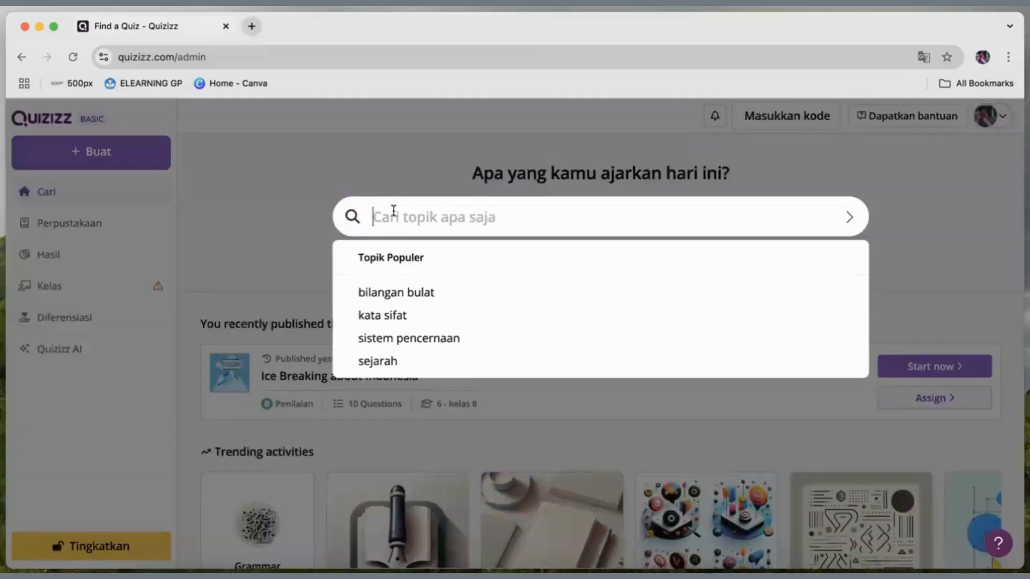
pyautogui.write('p')
pyautogui.press('BackSpace')
pyautogui.write('Kosakata tentan')
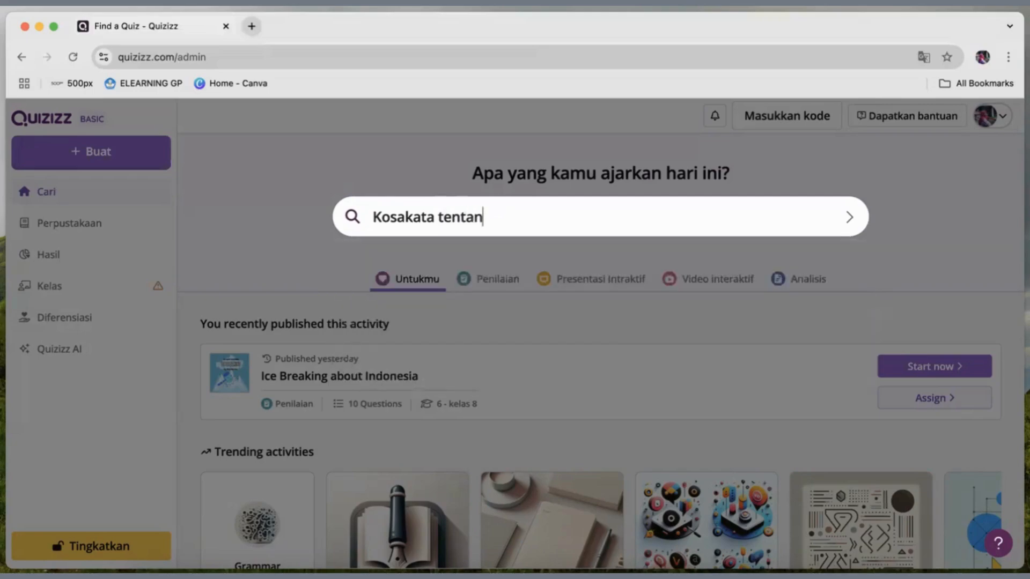
pyautogui.write('g warna dalam bahasa ing')
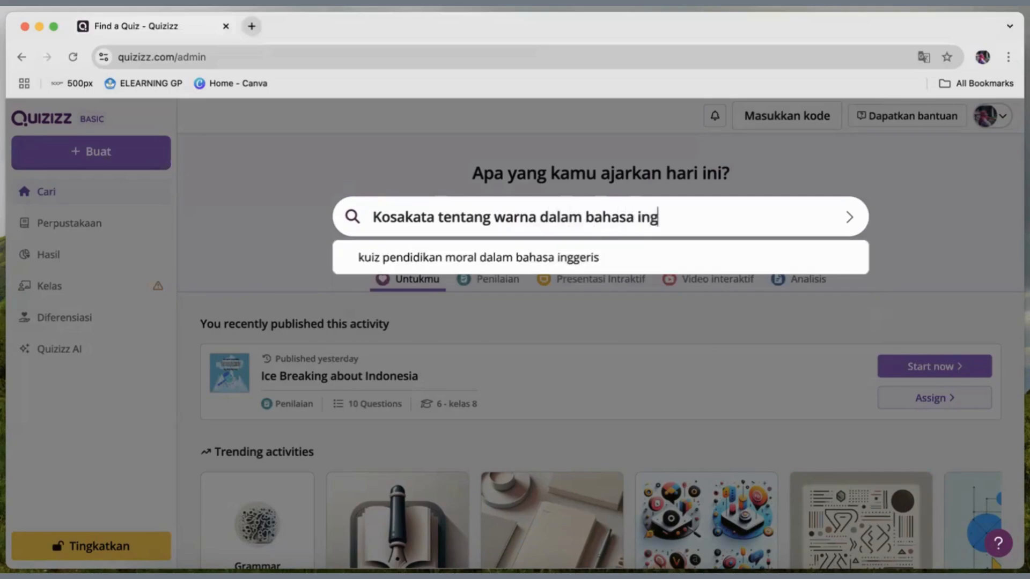
pyautogui.write('gris')
pyautogui.press('Return')
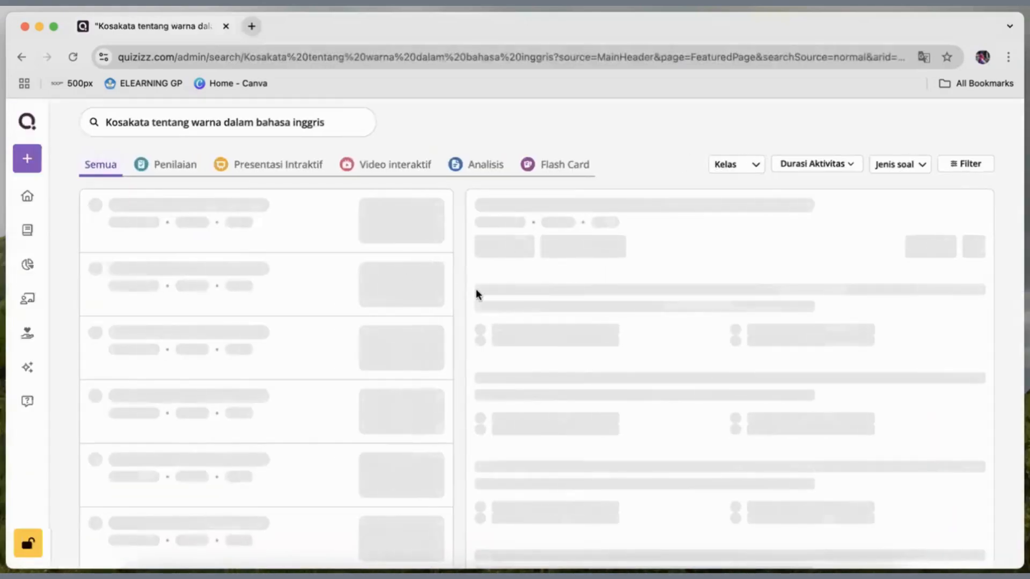
# Browse the search results, comparing the questions of "Latihan literasi", "Penilaian Tengah Semester Bahasa Indonesia" and "Warna dalam bahasa Inggris".
pyautogui.scroll(-1, 414, 272)
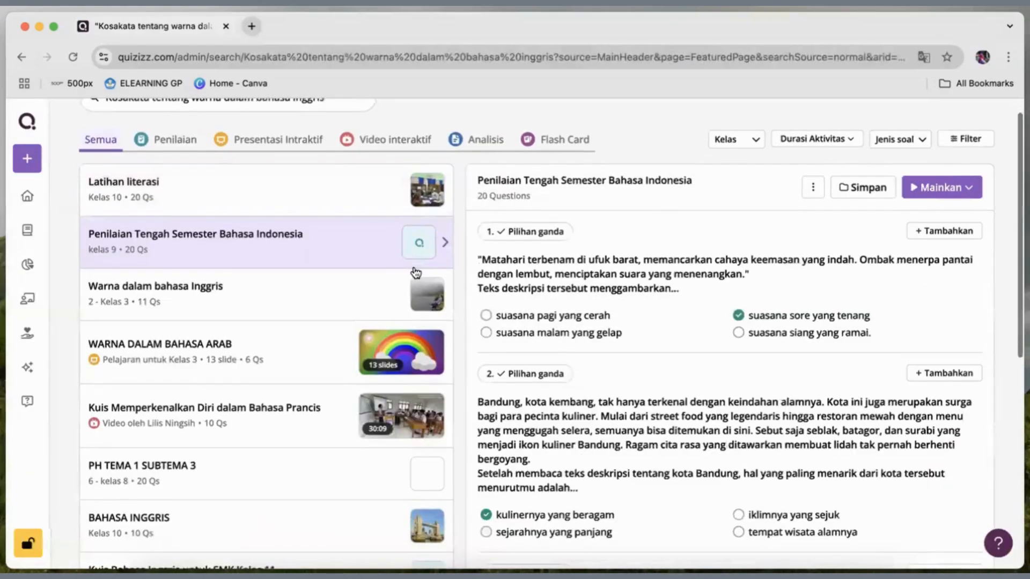
pyautogui.click(415, 272)
pyautogui.scroll(1, 415, 272)
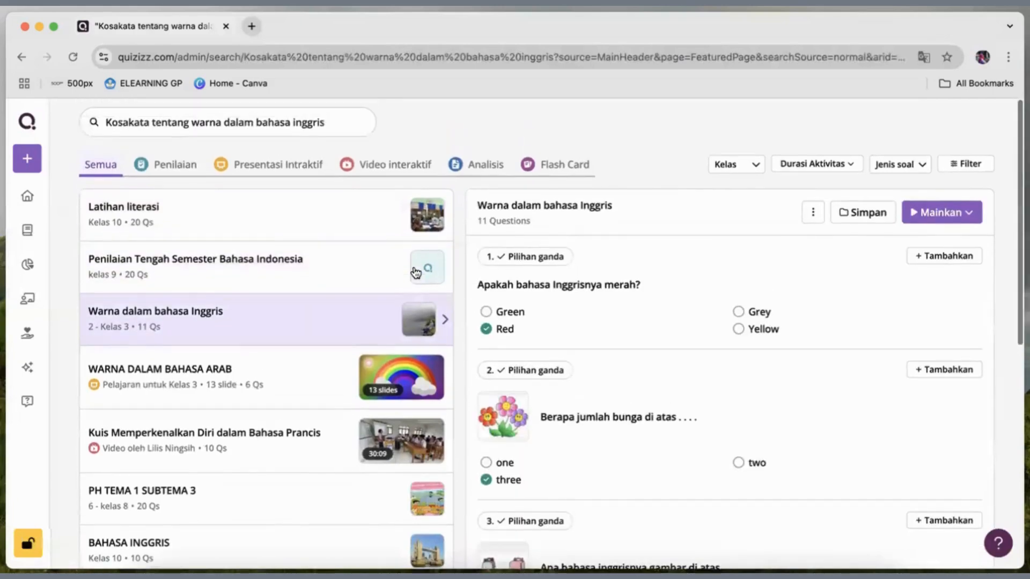
pyautogui.click(415, 270)
pyautogui.click(360, 232)
pyautogui.scroll(-1, 361, 234)
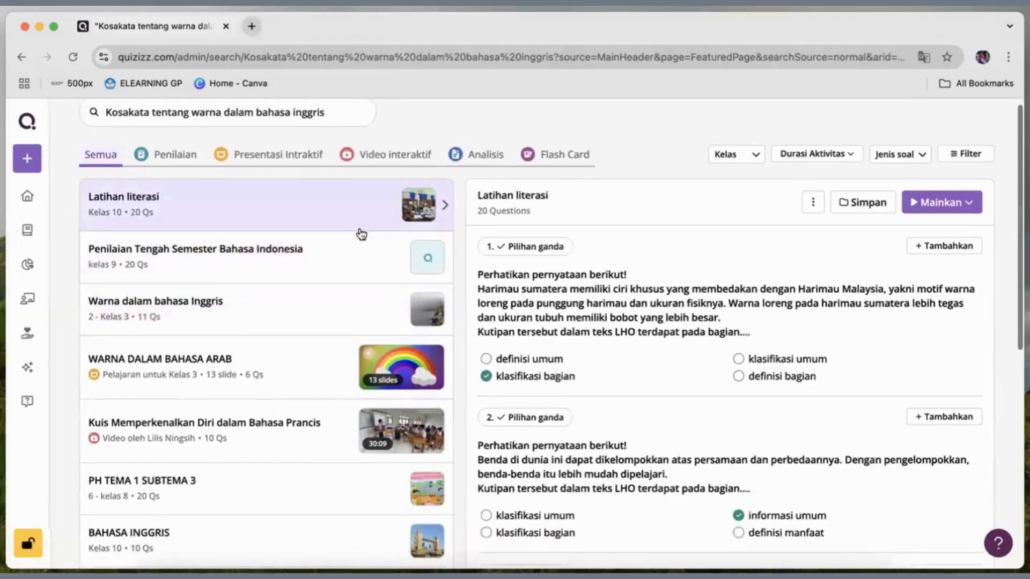
pyautogui.scroll(-1, 361, 234)
pyautogui.click(361, 234)
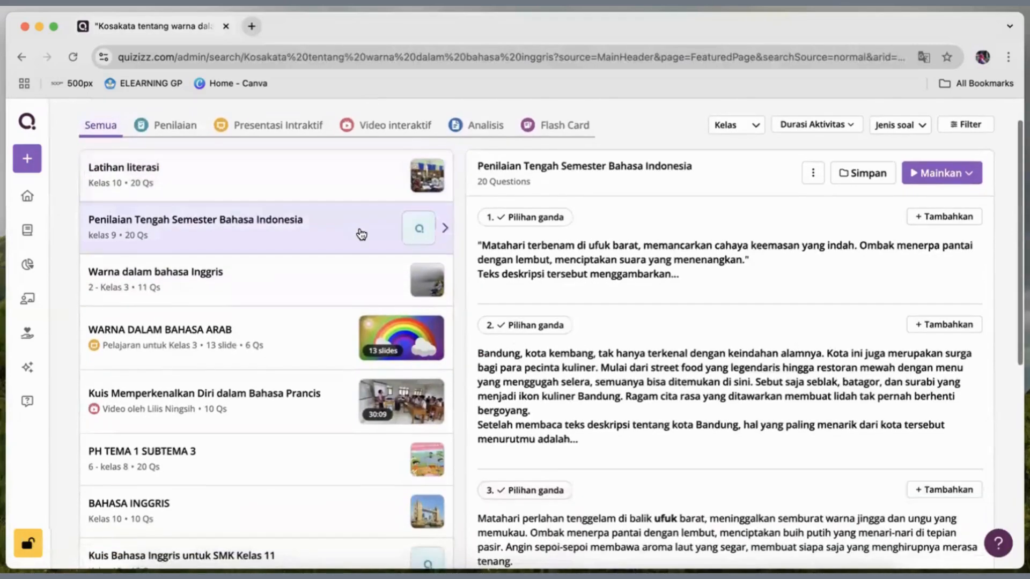
# Select the quiz "Warna dalam bahasa Inggris" and look through its first questions and answer options.
pyautogui.scroll(-1, 361, 234)
pyautogui.click(361, 234)
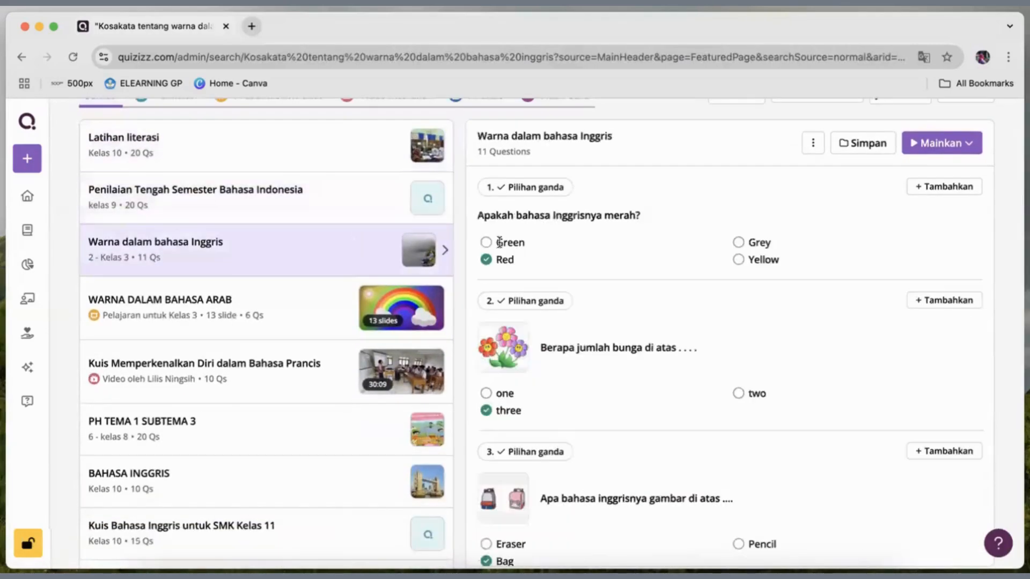
pyautogui.scroll(-1, 637, 269)
pyautogui.scroll(-2, 635, 268)
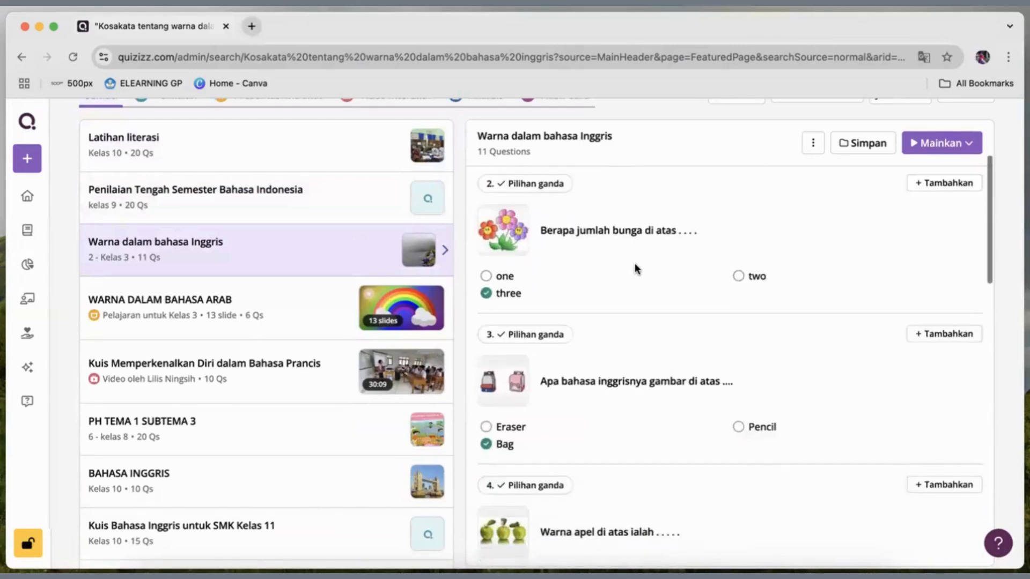
pyautogui.scroll(3, 636, 269)
pyautogui.scroll(2, 653, 202)
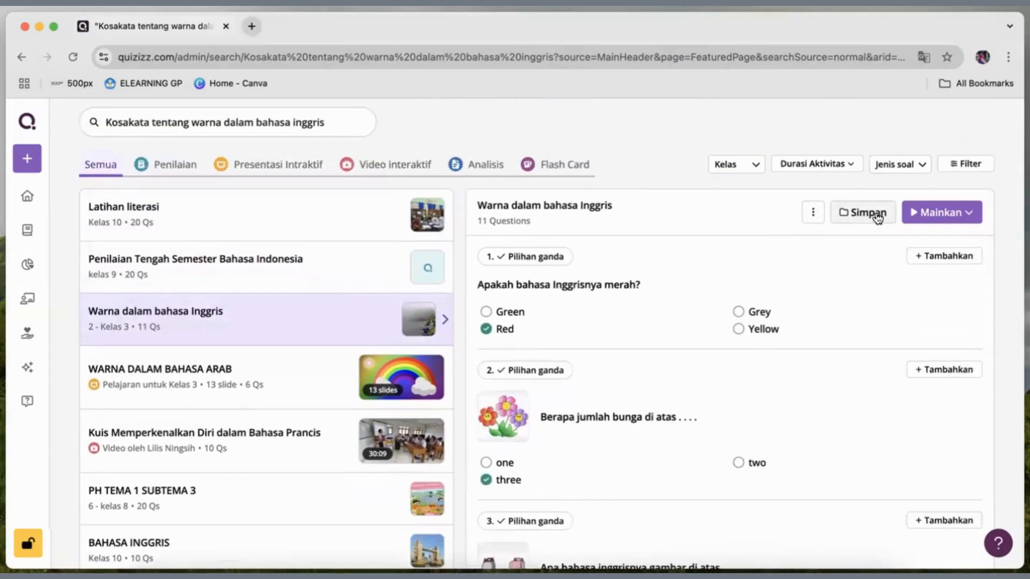
# Host "Warna dalam bahasa Inggris" as a live session in Ujian mode after checking the mode's settings.
pyautogui.click(951, 212)
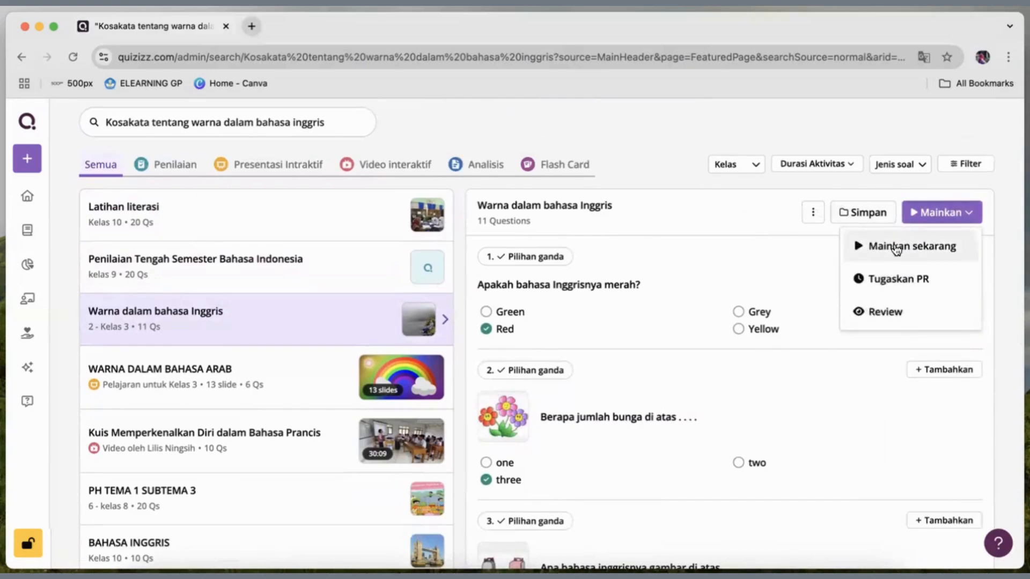
pyautogui.click(896, 247)
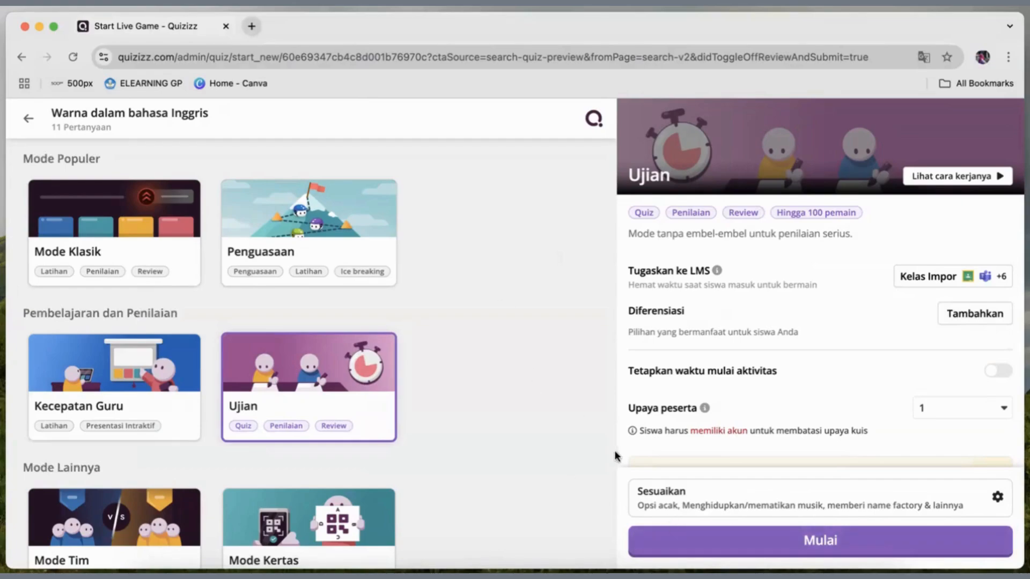
pyautogui.scroll(-4, 700, 405)
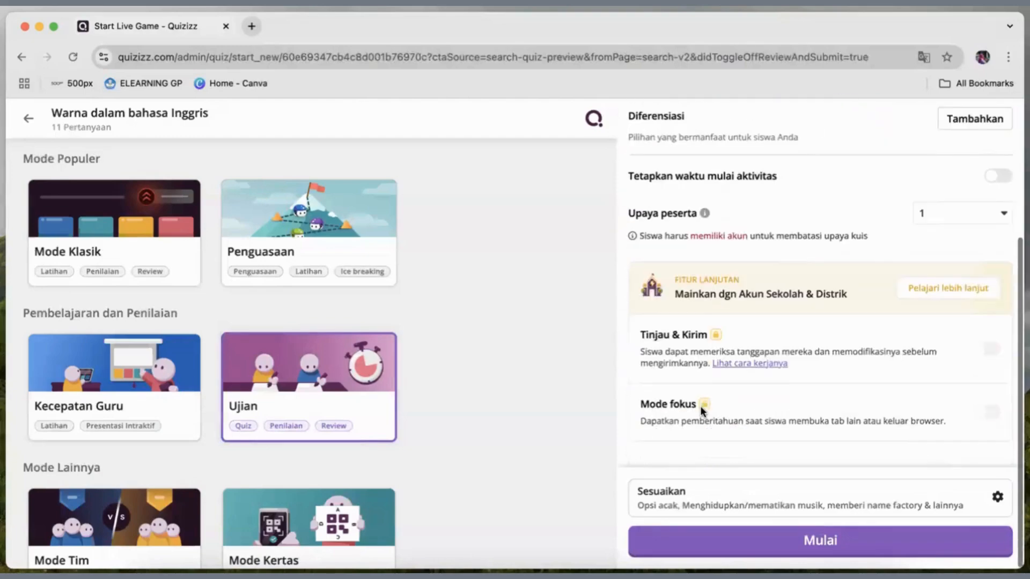
pyautogui.scroll(4, 700, 405)
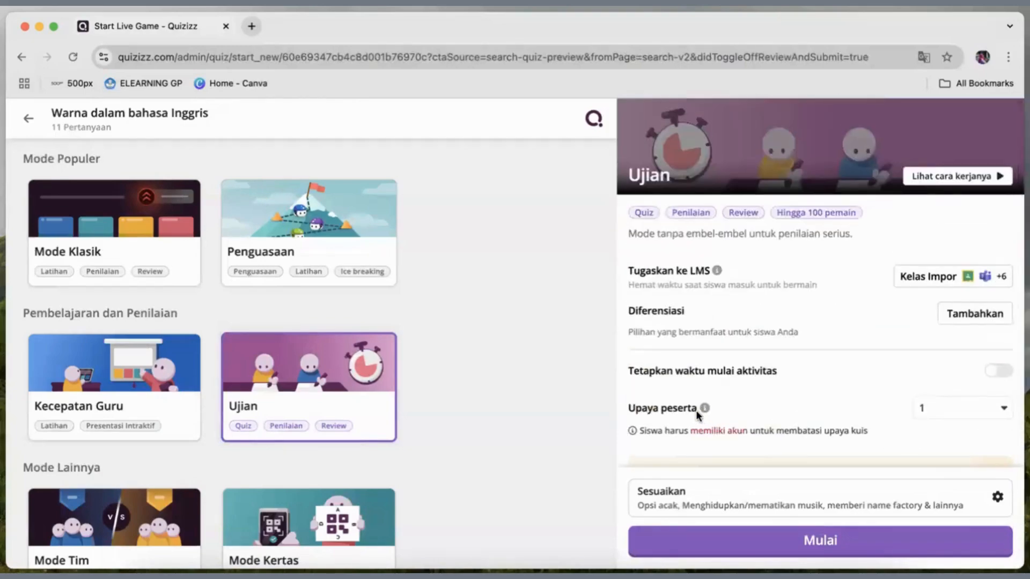
pyautogui.click(712, 550)
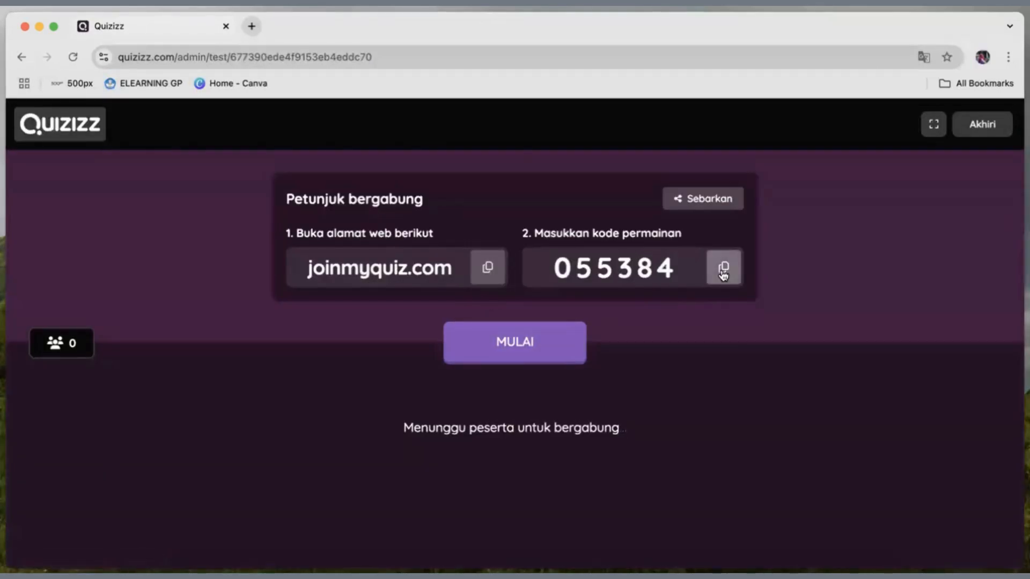
# Try to start the test from the waiting room, then view the options for sharing the join link and close them.
pyautogui.click(527, 352)
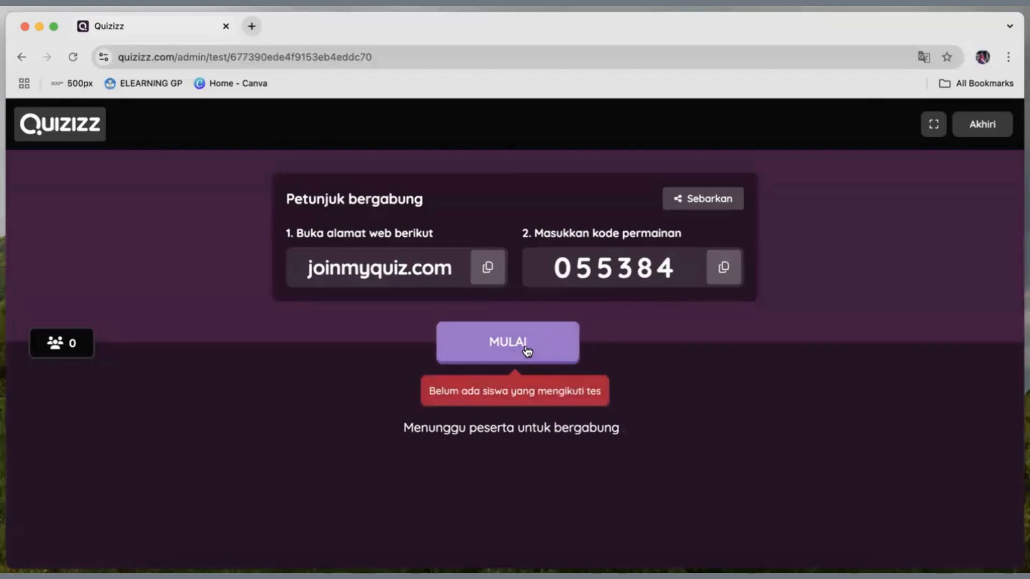
pyautogui.click(689, 202)
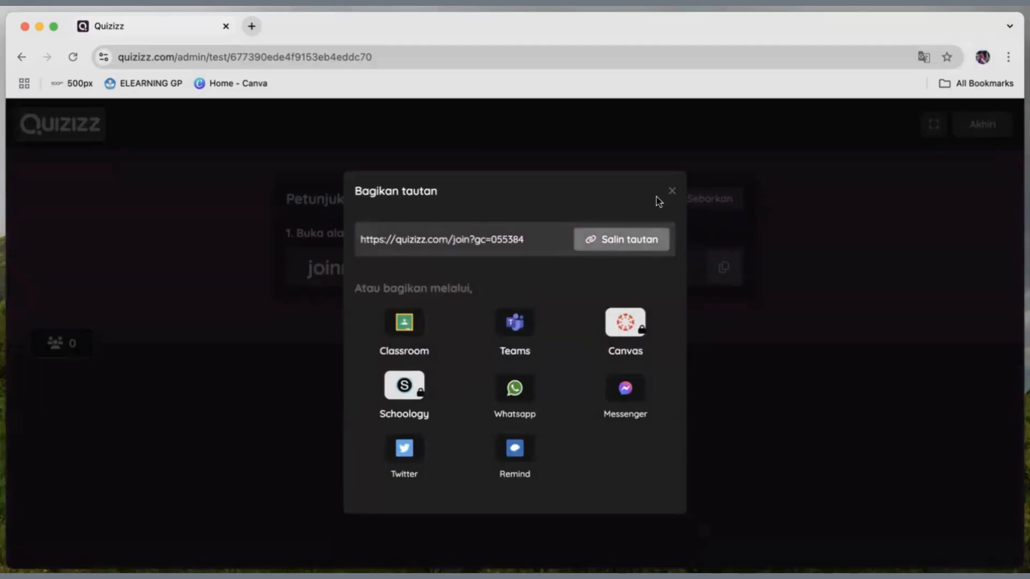
pyautogui.click(672, 192)
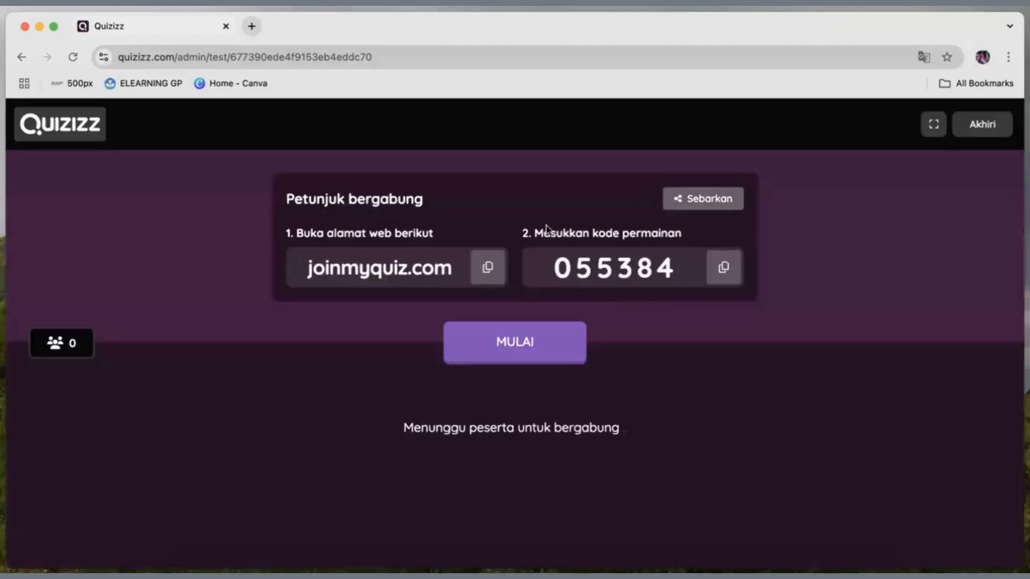
# Try to start the test again, end the session and return to the library search results.
pyautogui.click(512, 351)
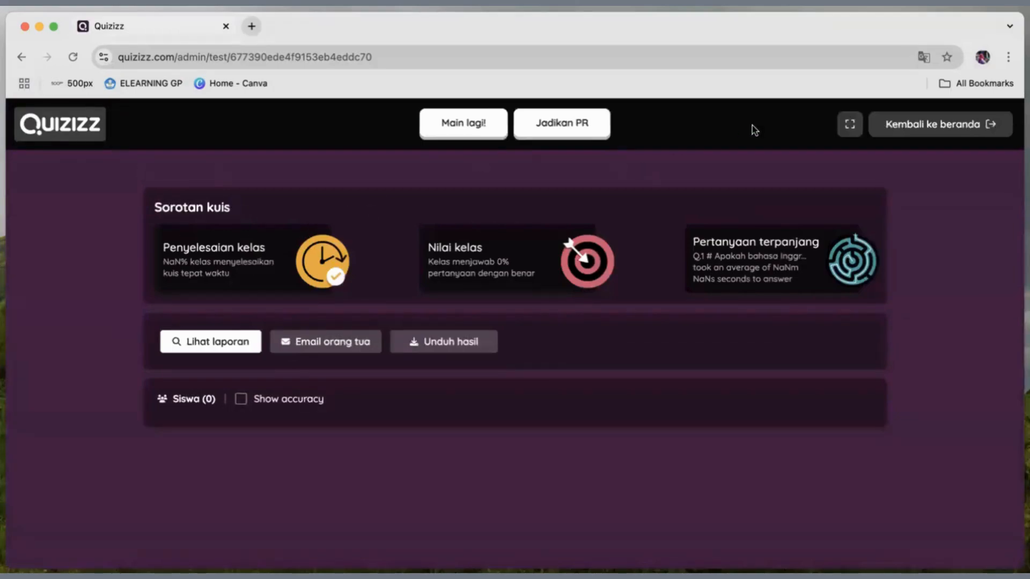
pyautogui.click(21, 56)
pyautogui.click(21, 57)
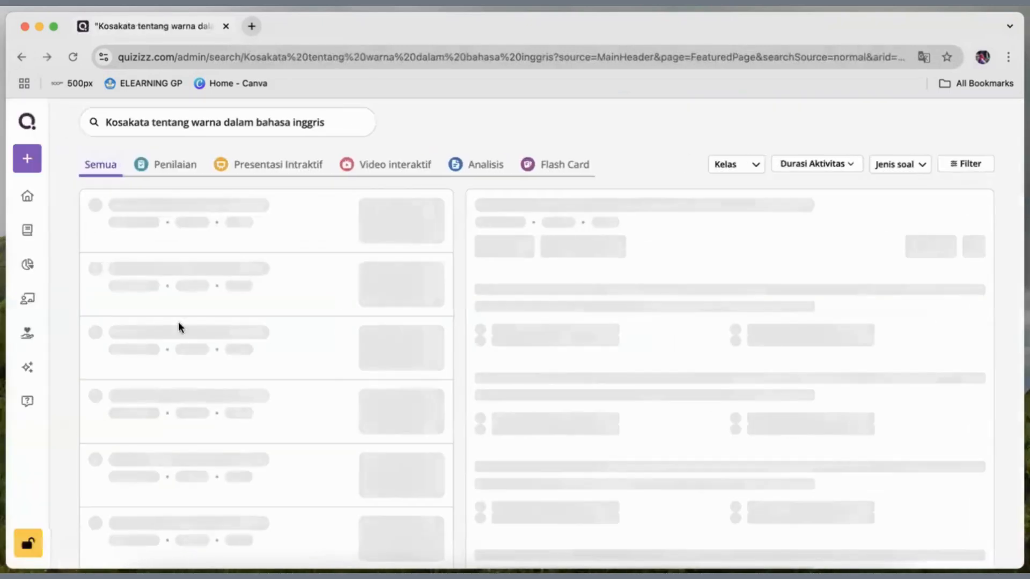
# Look through the published quizzes in the personal library and open "English Basic Test".
pyautogui.click(27, 230)
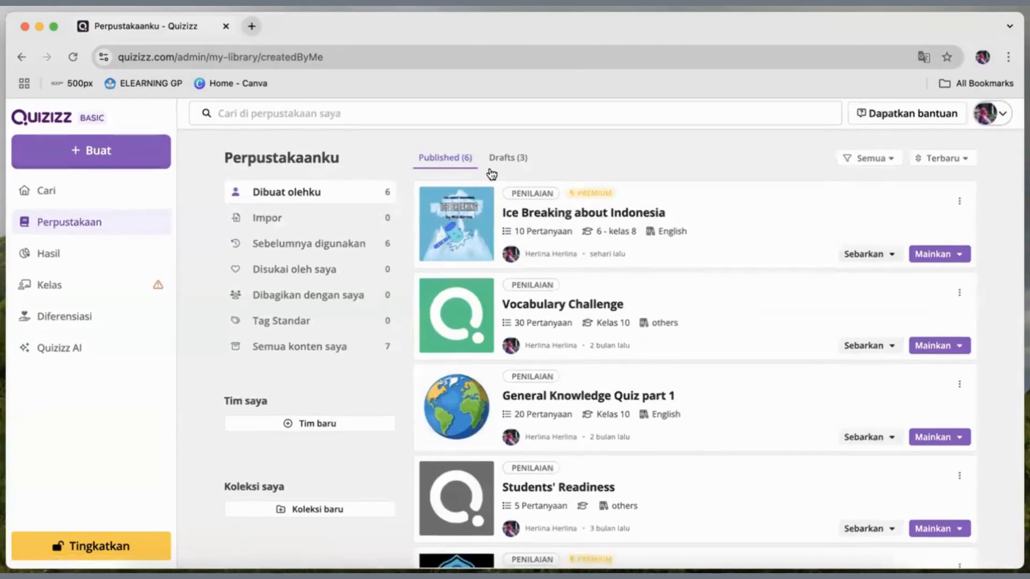
pyautogui.scroll(-3, 490, 173)
pyautogui.scroll(3, 490, 172)
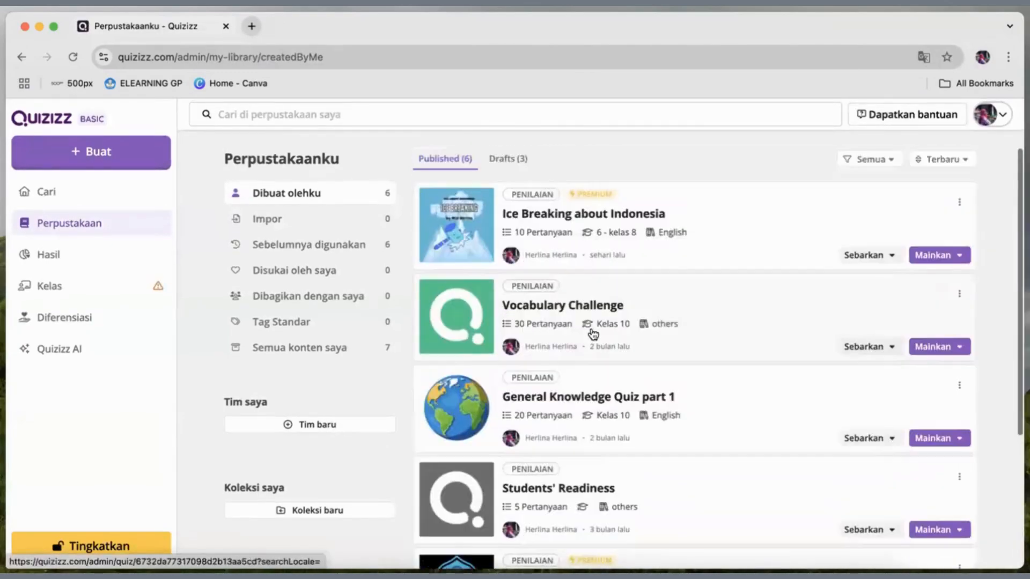
pyautogui.scroll(-2, 559, 214)
pyautogui.scroll(2, 559, 214)
pyautogui.scroll(-1, 560, 215)
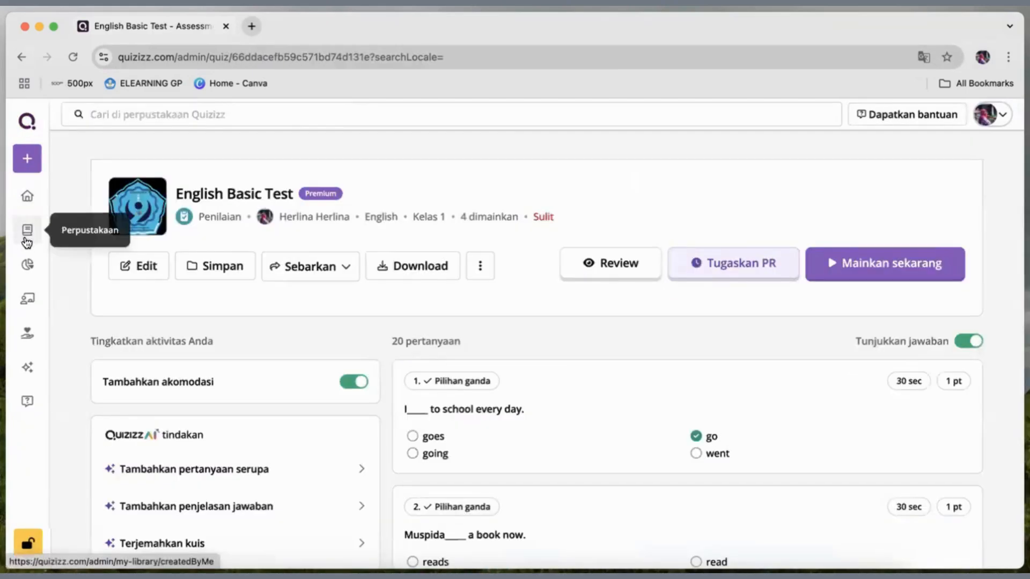
# Open the results overview and examine the reports of earlier quiz sessions, including their types, participants and scores.
pyautogui.click(27, 266)
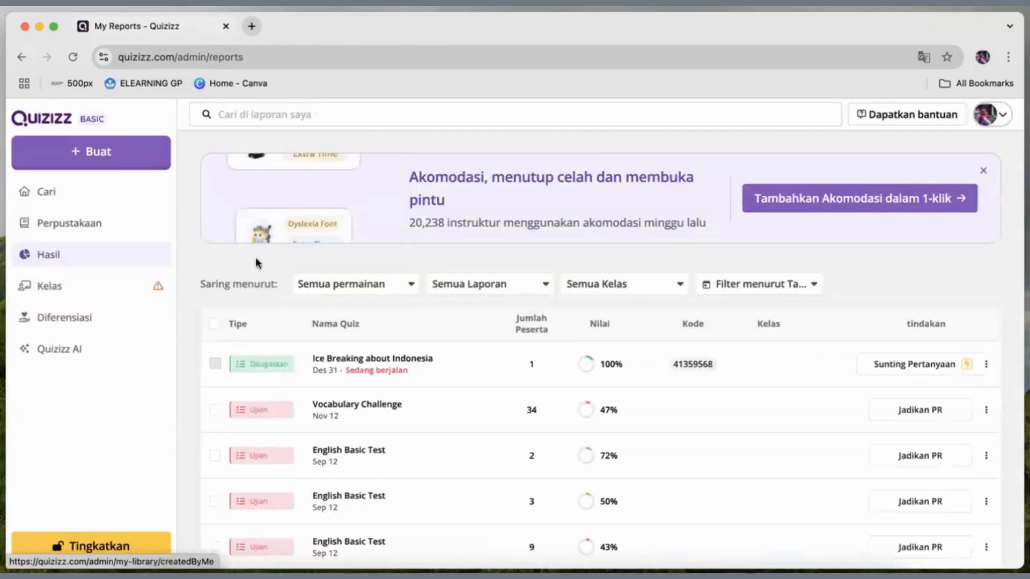
pyautogui.scroll(-1, 410, 370)
pyautogui.scroll(-2, 411, 370)
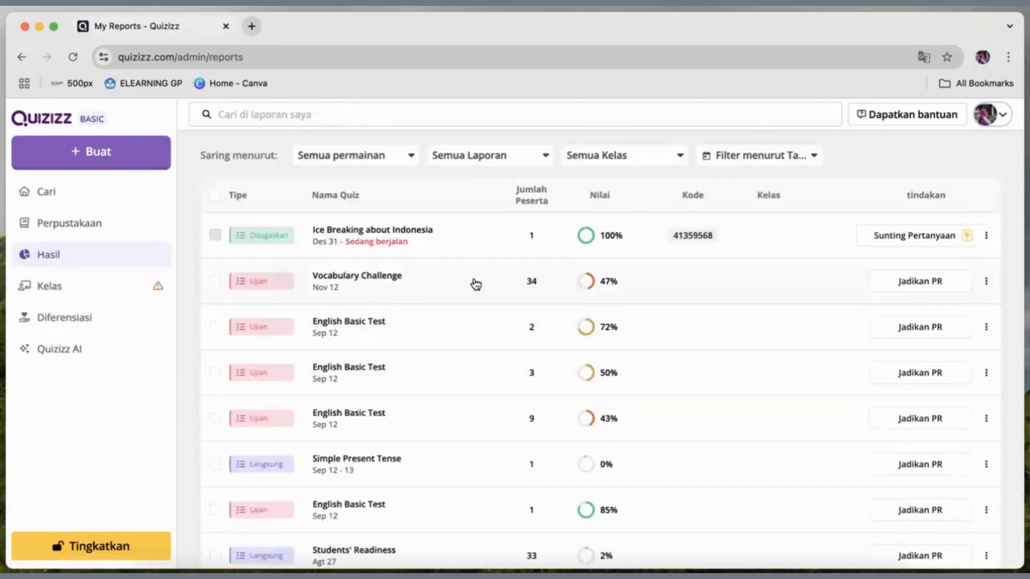
pyautogui.scroll(-1, 454, 321)
pyautogui.scroll(-1, 391, 280)
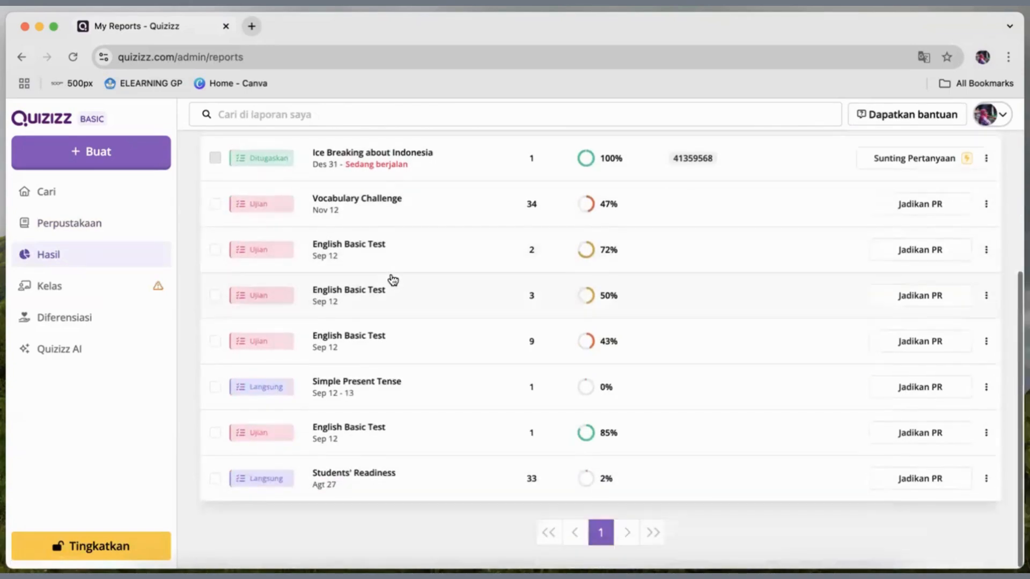
pyautogui.scroll(2, 392, 280)
pyautogui.scroll(-2, 392, 280)
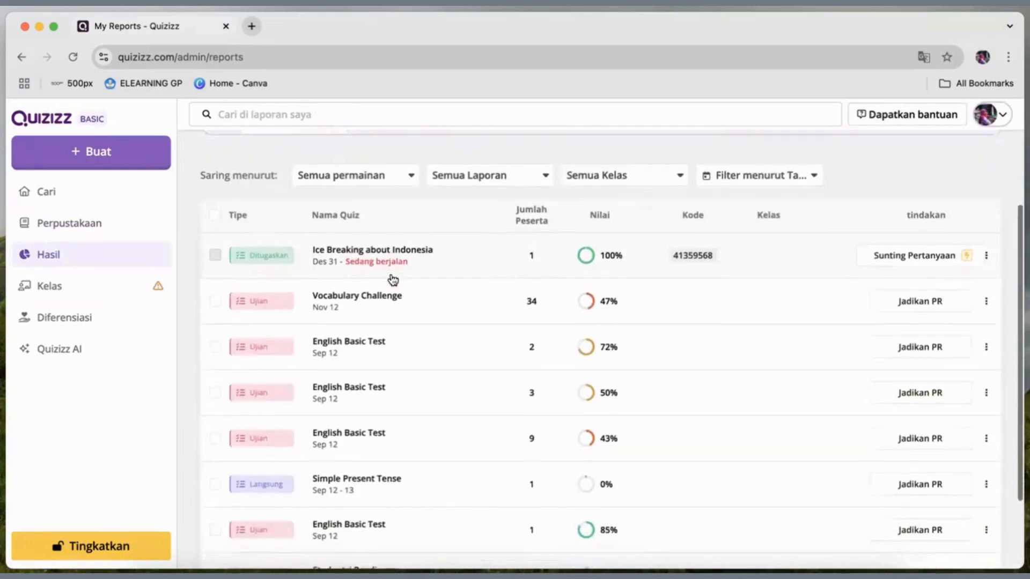
pyautogui.scroll(-2, 315, 264)
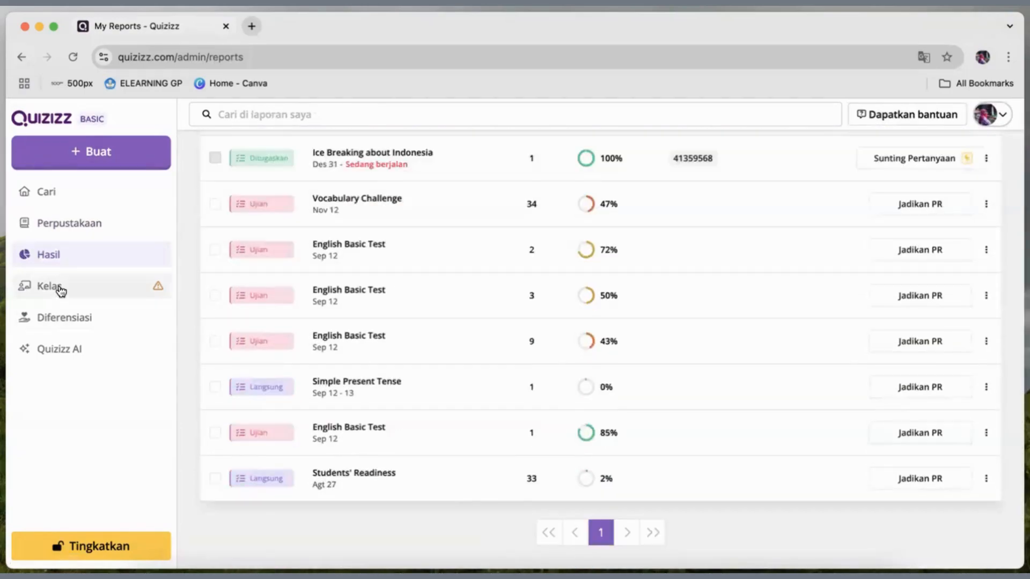
# View the options for adding a class, then examine the student list and basic accommodations on the differentiation page.
pyautogui.click(60, 290)
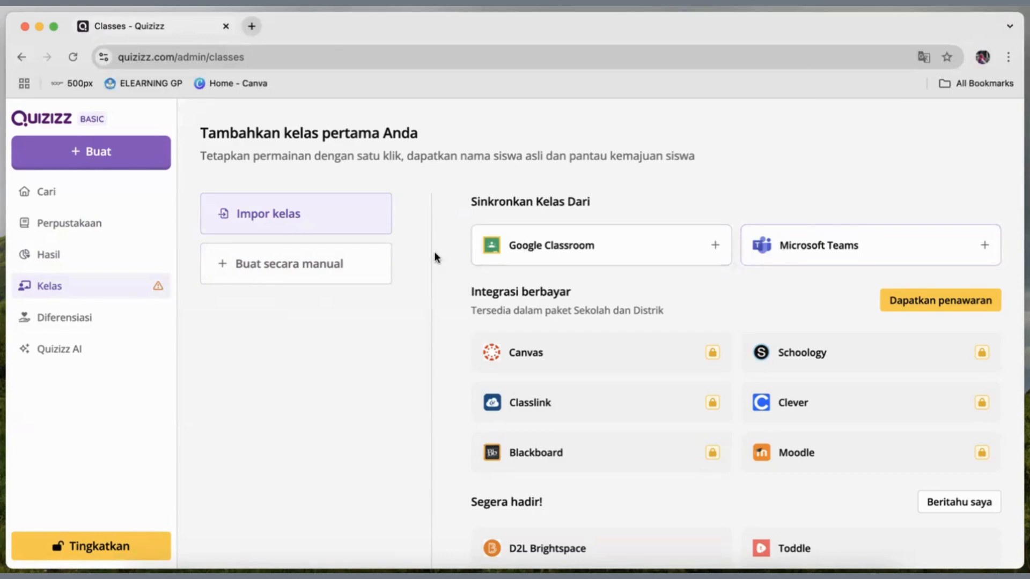
pyautogui.click(97, 322)
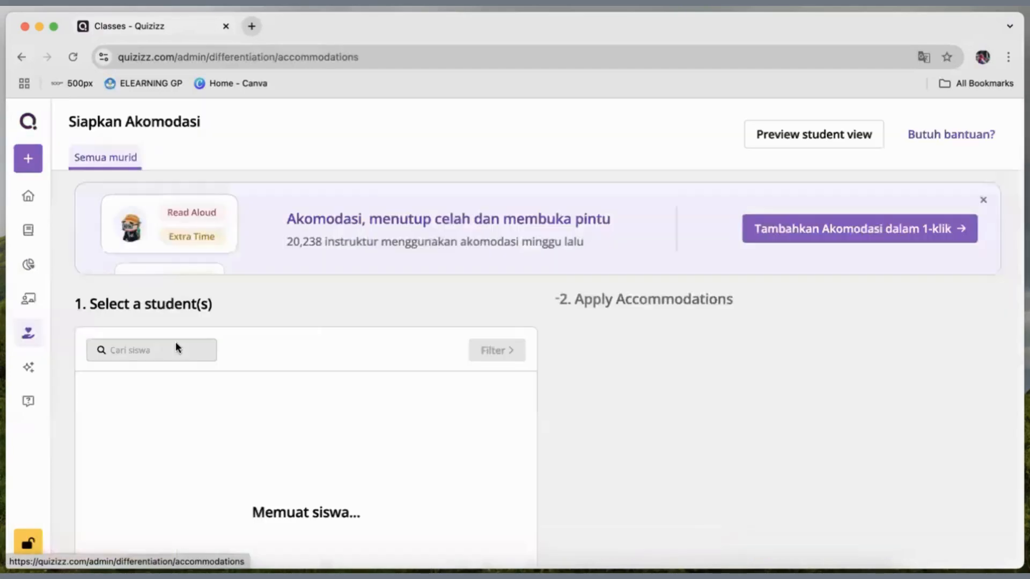
pyautogui.scroll(-3, 500, 336)
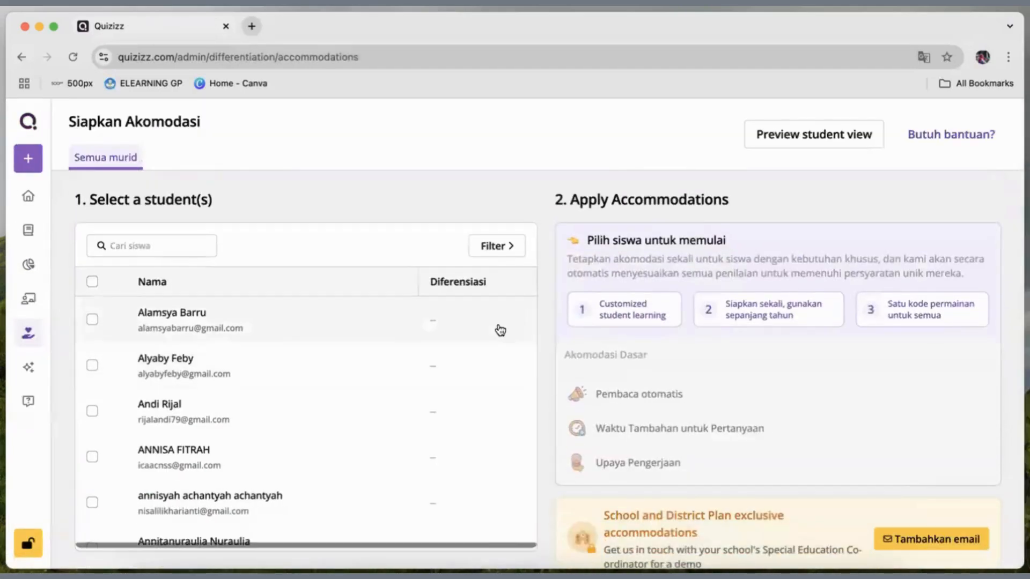
pyautogui.scroll(3, 502, 338)
pyautogui.scroll(-5, 268, 374)
pyautogui.scroll(-5, 268, 374)
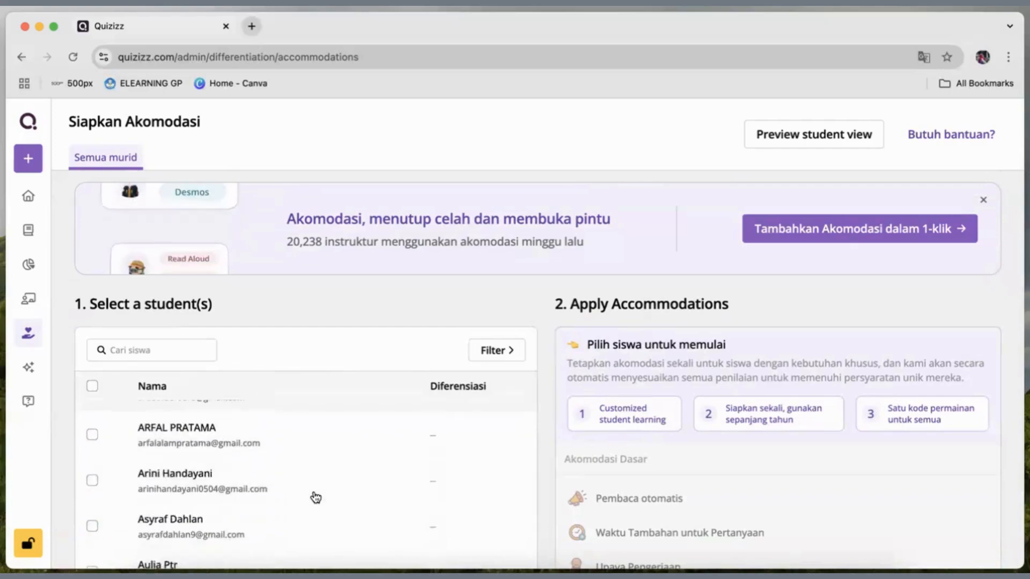
# Open the Quizizz AI page and look over the sources available for generating questions.
pyautogui.click(29, 368)
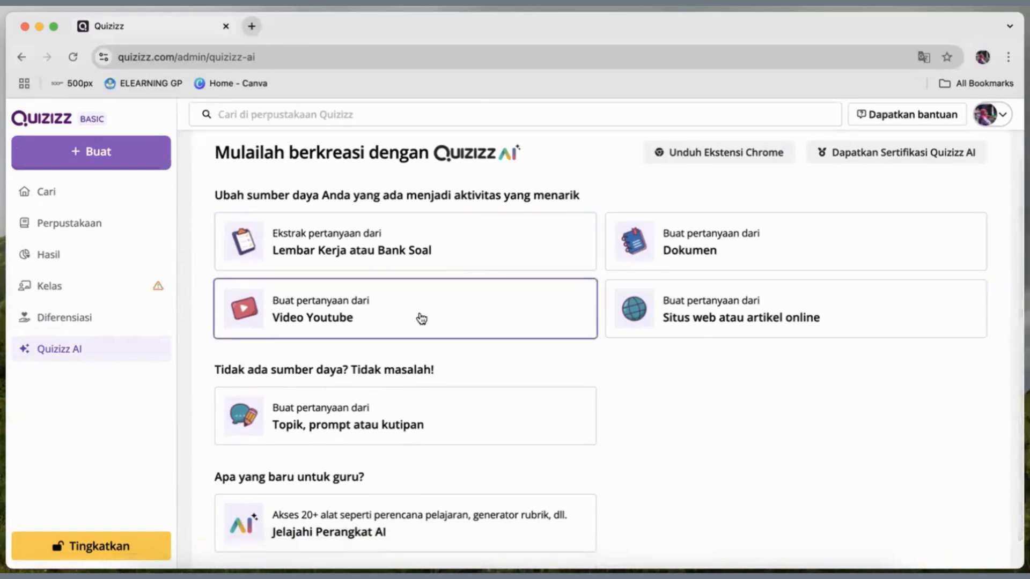
pyautogui.scroll(1, 358, 381)
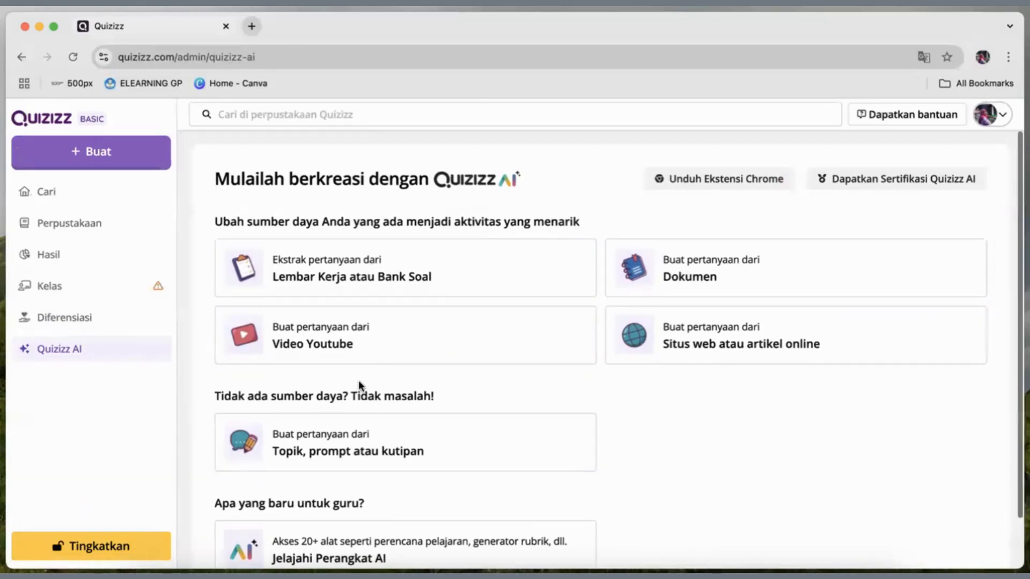
pyautogui.click(113, 160)
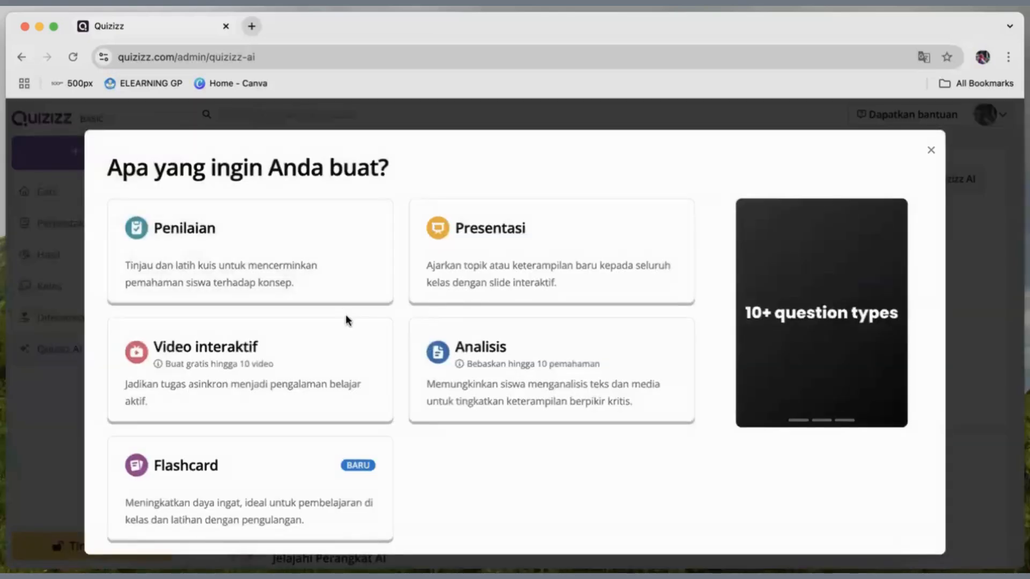
pyautogui.click(252, 264)
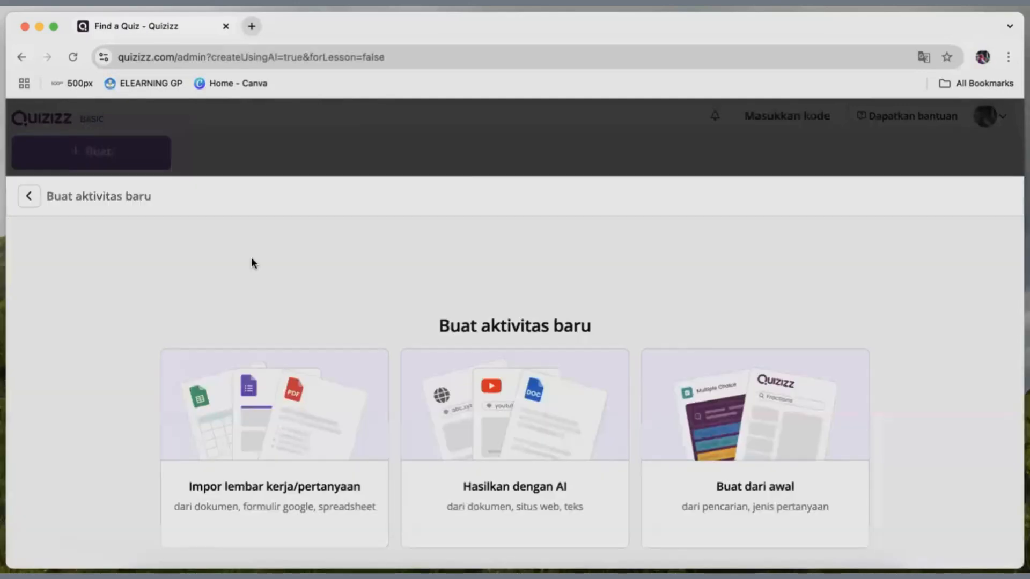
pyautogui.click(29, 118)
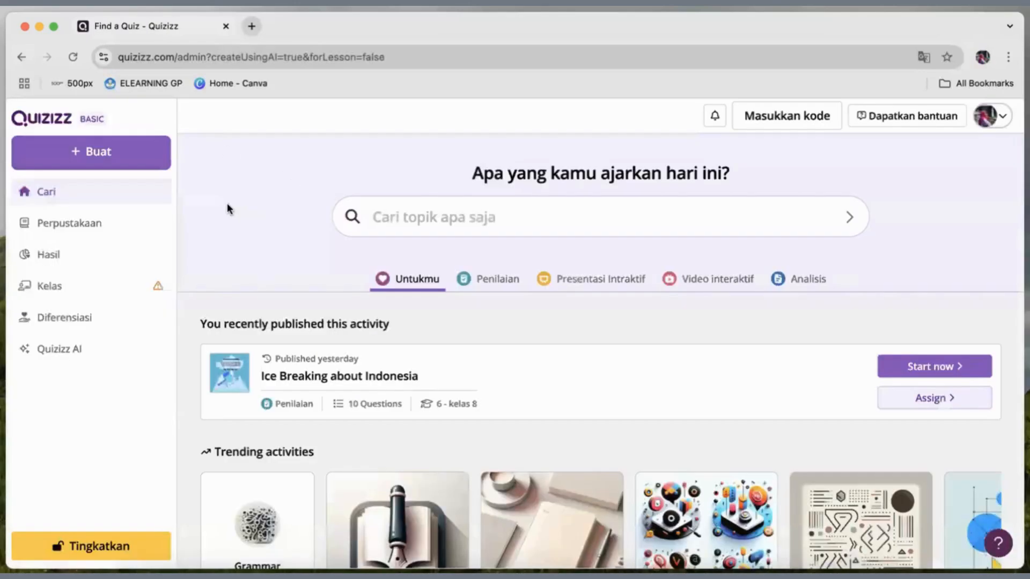
# Create a new presentation from scratch.
pyautogui.click(99, 153)
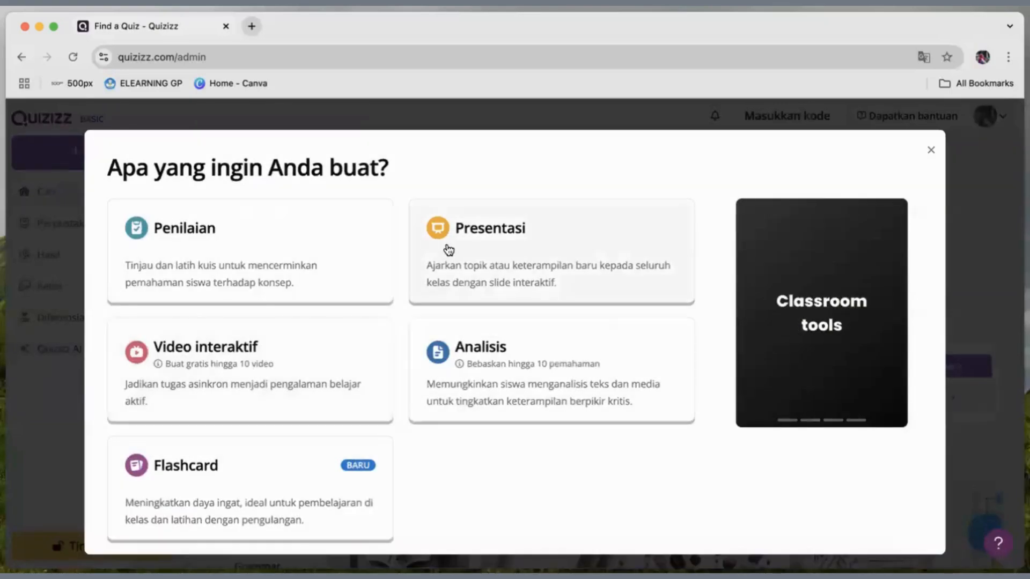
pyautogui.click(523, 263)
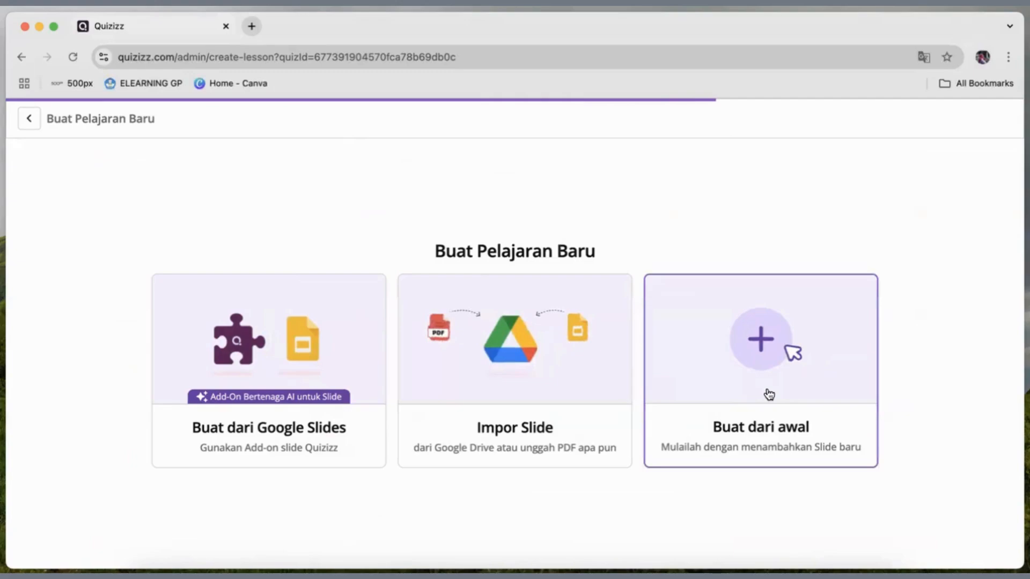
pyautogui.click(756, 341)
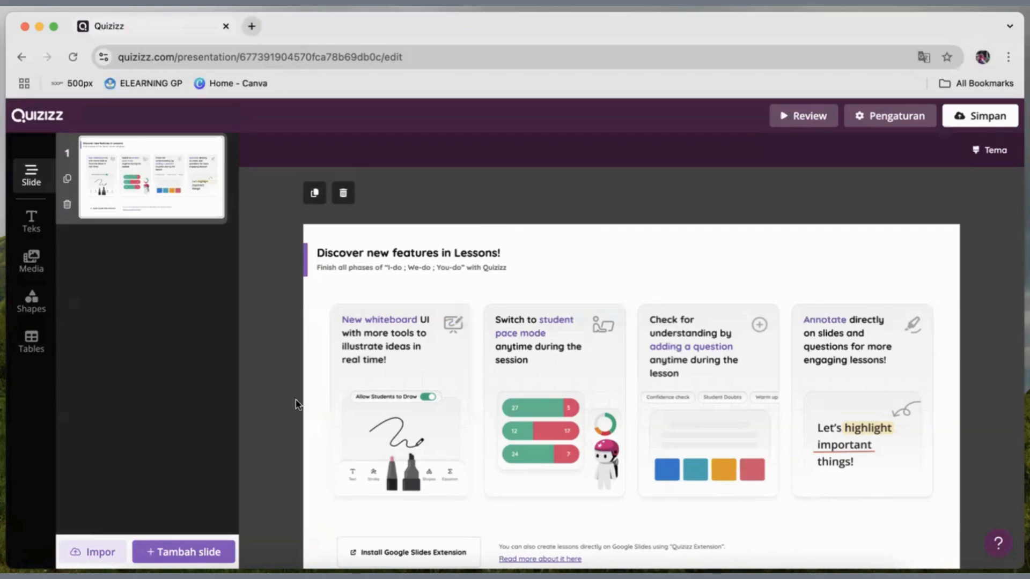
# Add a title slide using the template with a tree-lined path photo beside the title.
pyautogui.click(161, 552)
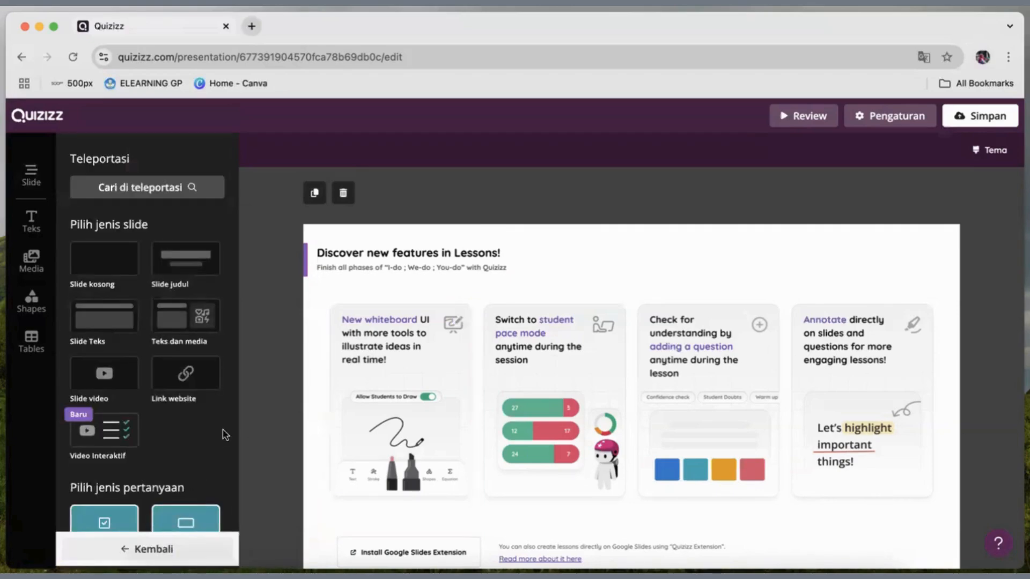
pyautogui.click(171, 257)
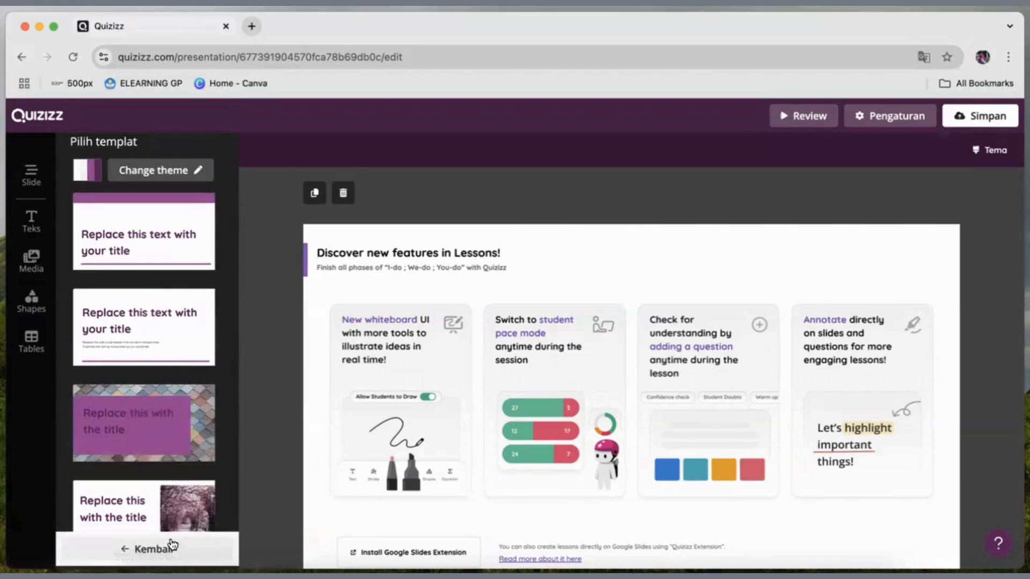
pyautogui.click(165, 508)
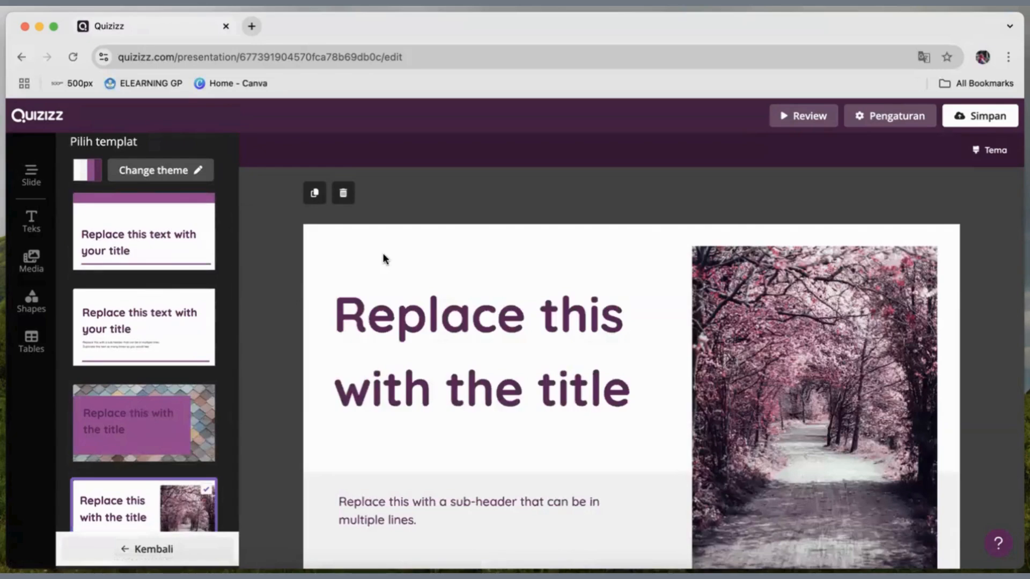
pyautogui.scroll(15, 140, 300)
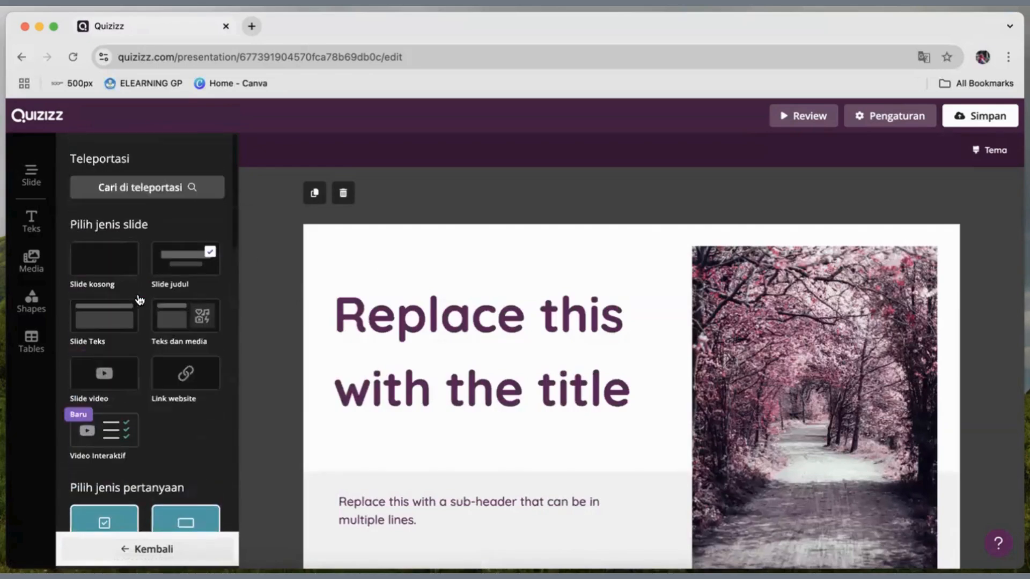
# Replace the title placeholder on the second slide with "Simple Present Tense".
pyautogui.click(509, 344)
pyautogui.moveTo(632, 391); pyautogui.dragTo(304, 299)
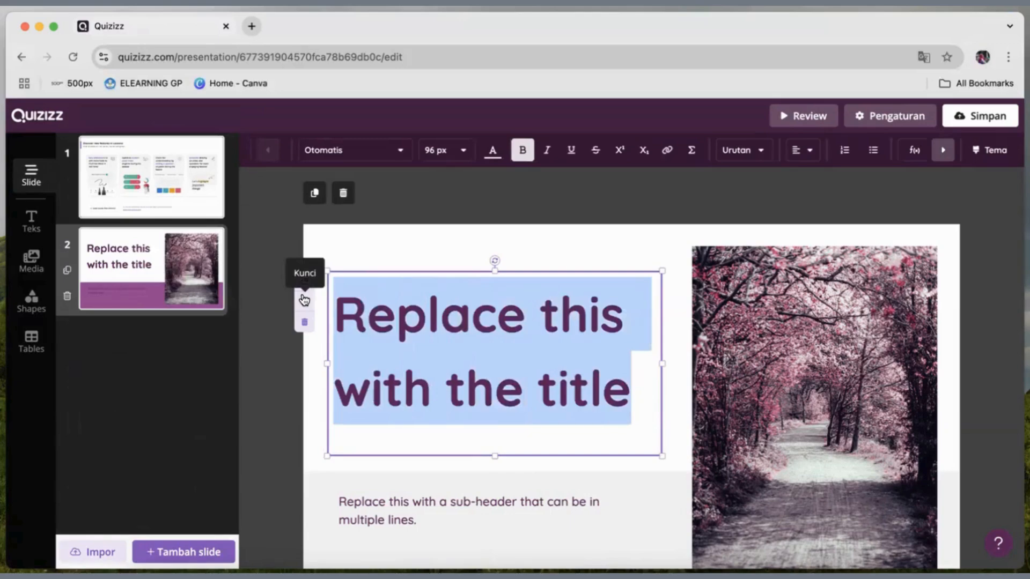
pyautogui.write('Si')
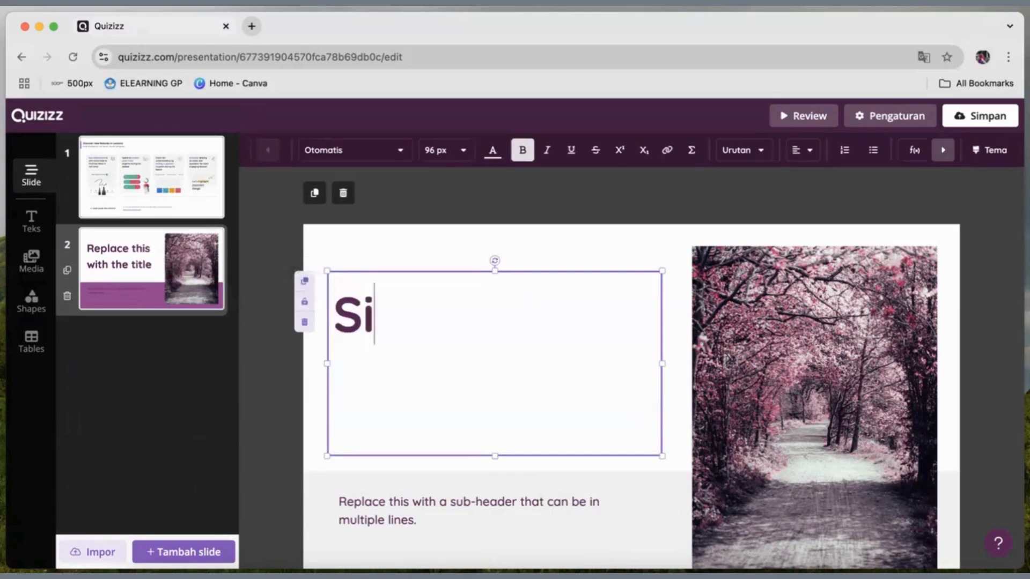
pyautogui.write('mple Pre')
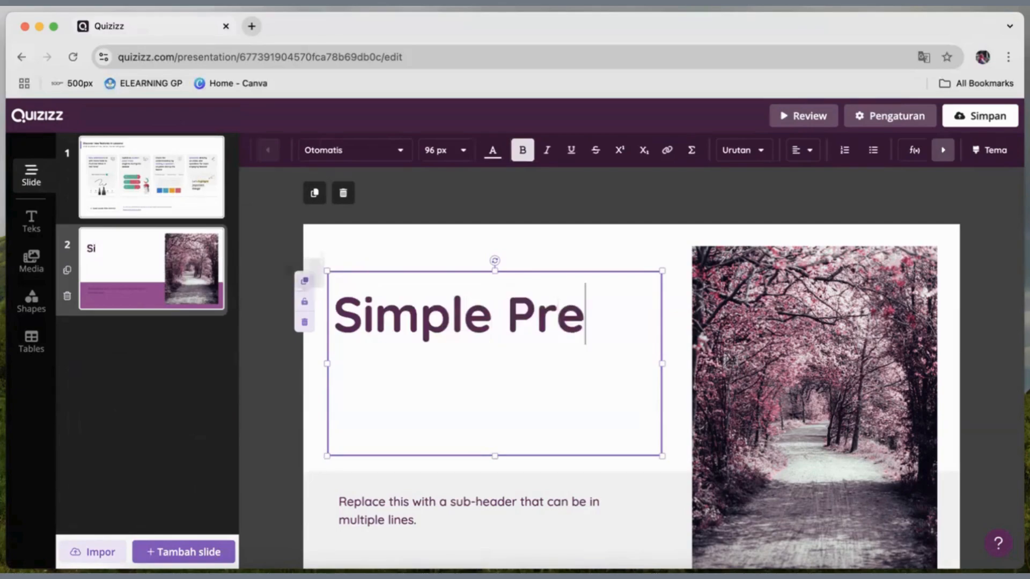
pyautogui.write('sent Tense')
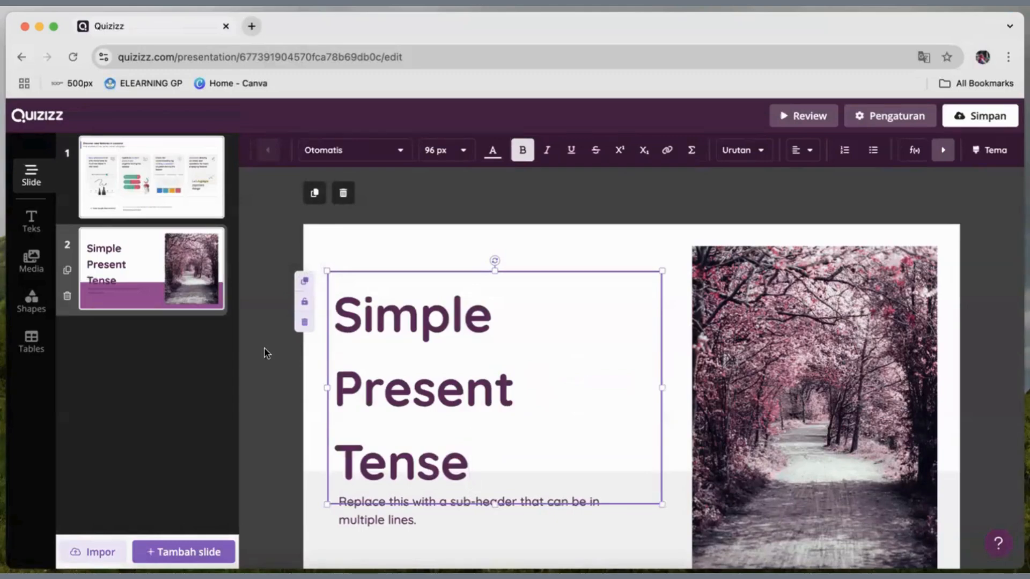
# Replace the sub-header placeholder with "By Miss" followed by the teacher's first name.
pyautogui.click(412, 503)
pyautogui.moveTo(436, 520); pyautogui.dragTo(338, 499)
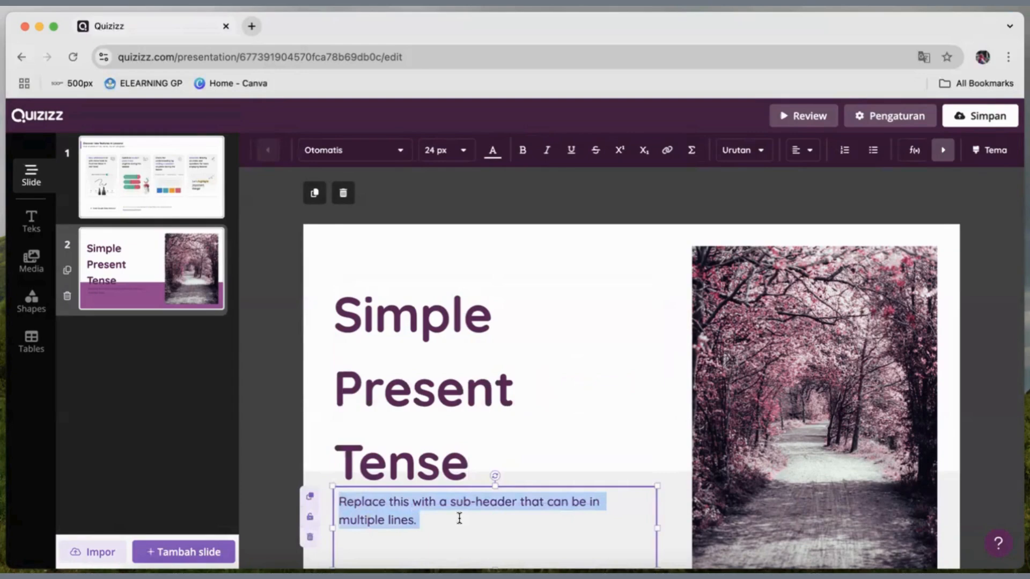
pyautogui.write('By Miss')
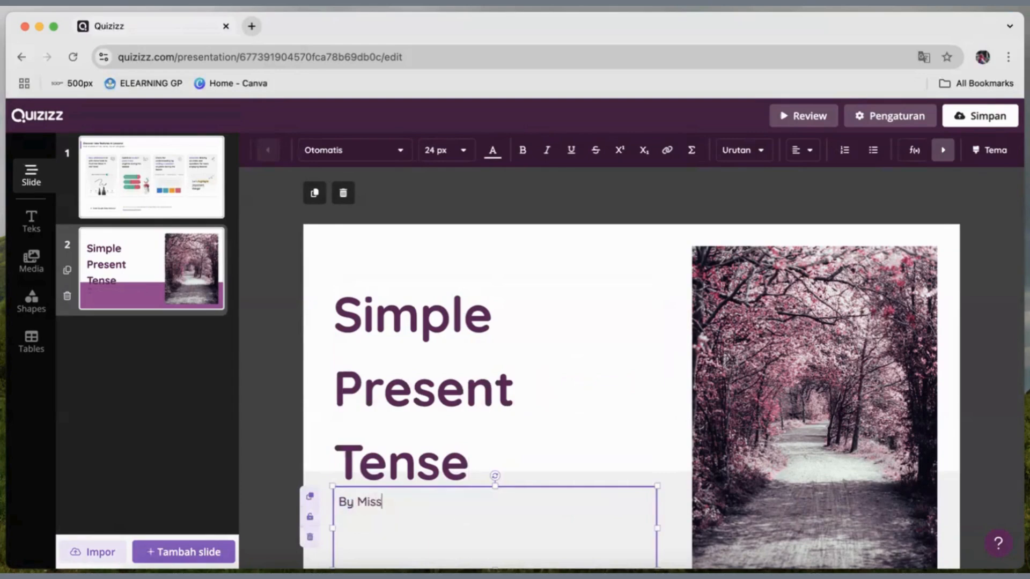
pyautogui.write(' Herlina')
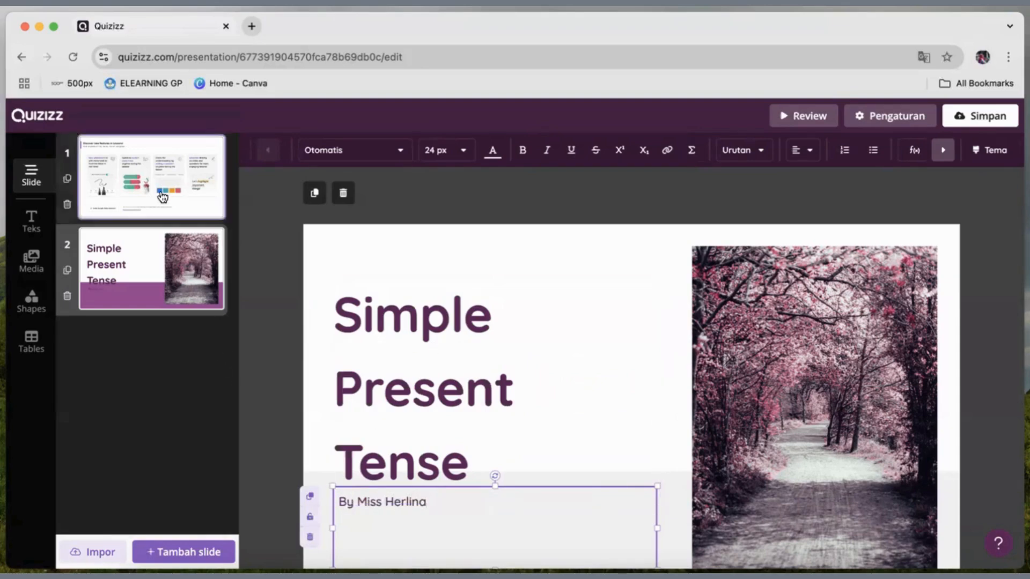
# Delete the default "Discover new features in Lessons!" slide from the presentation.
pyautogui.click(162, 198)
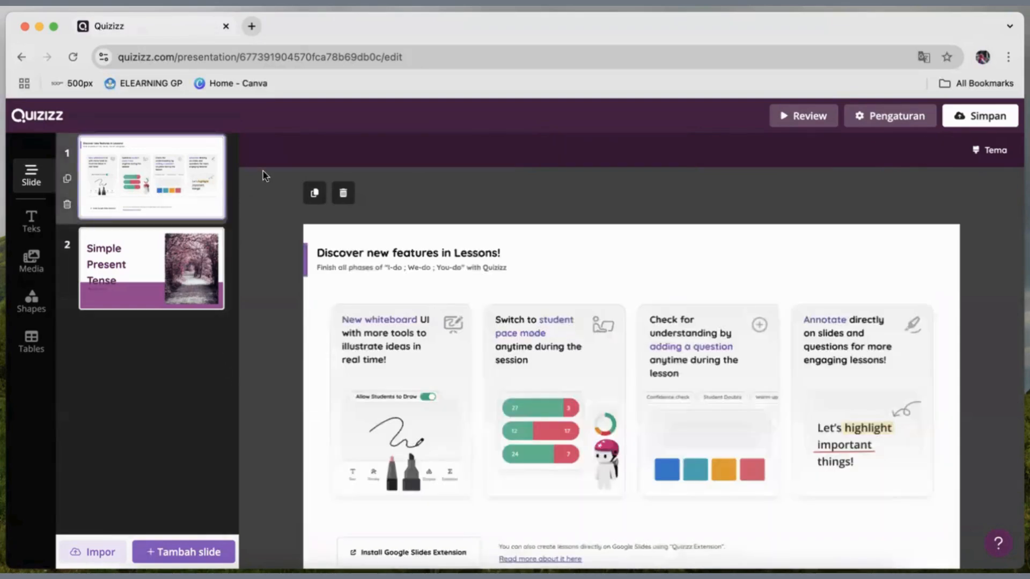
pyautogui.click(345, 194)
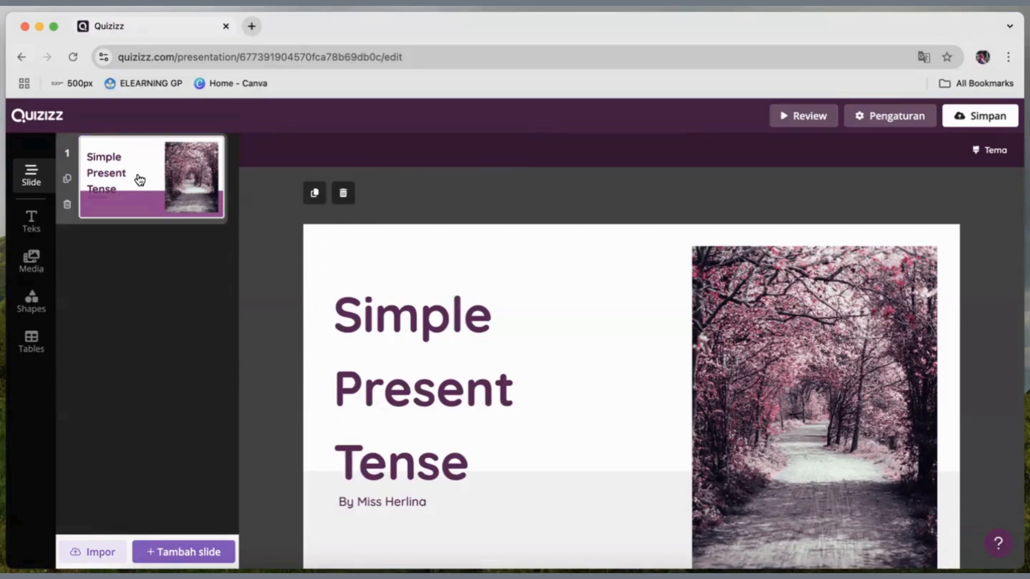
# Add a text-and-media slide with the autumn forest photo left of the text, and replace its header with "I go to forest every morning".
pyautogui.click(150, 552)
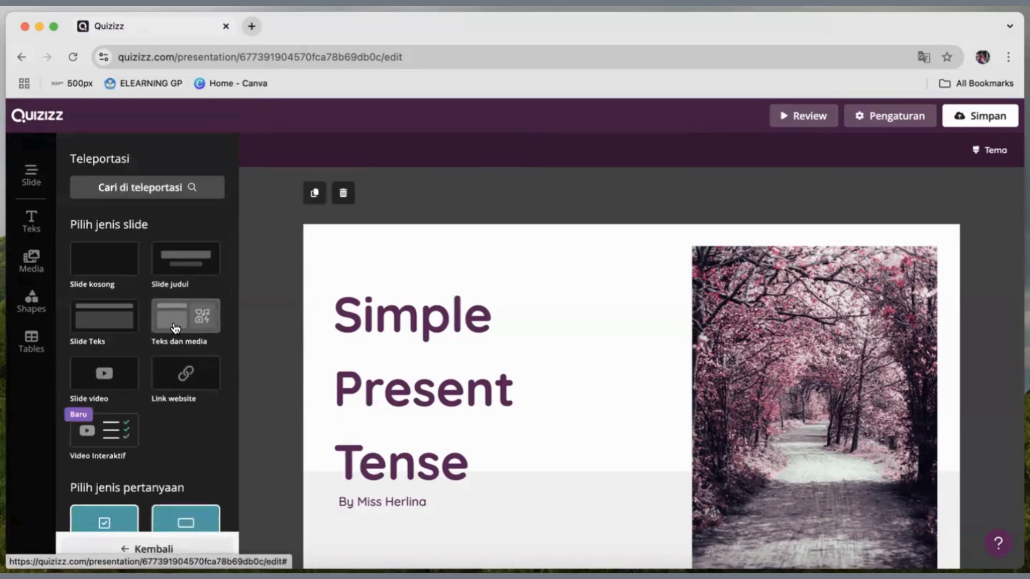
pyautogui.click(175, 327)
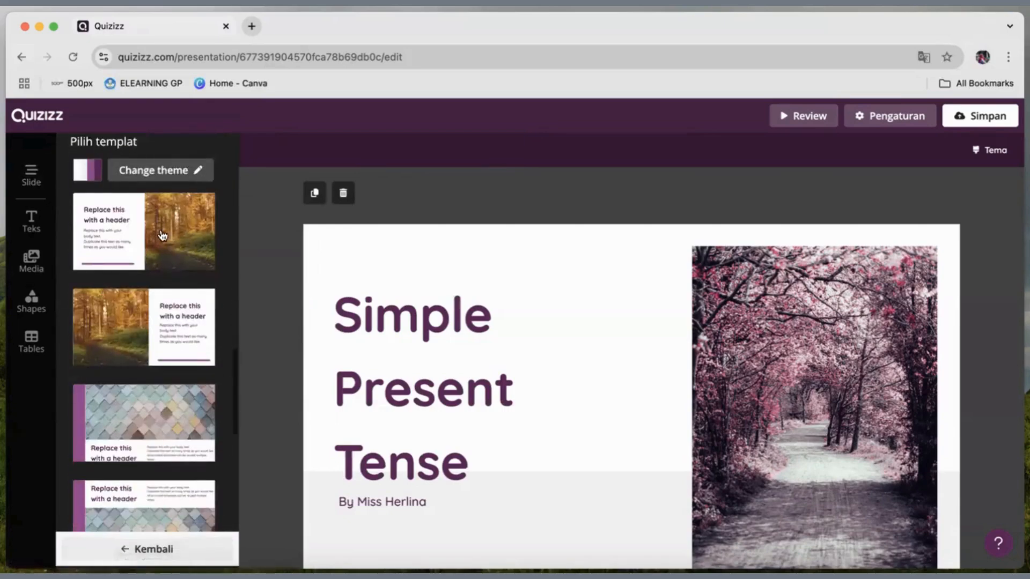
pyautogui.click(156, 315)
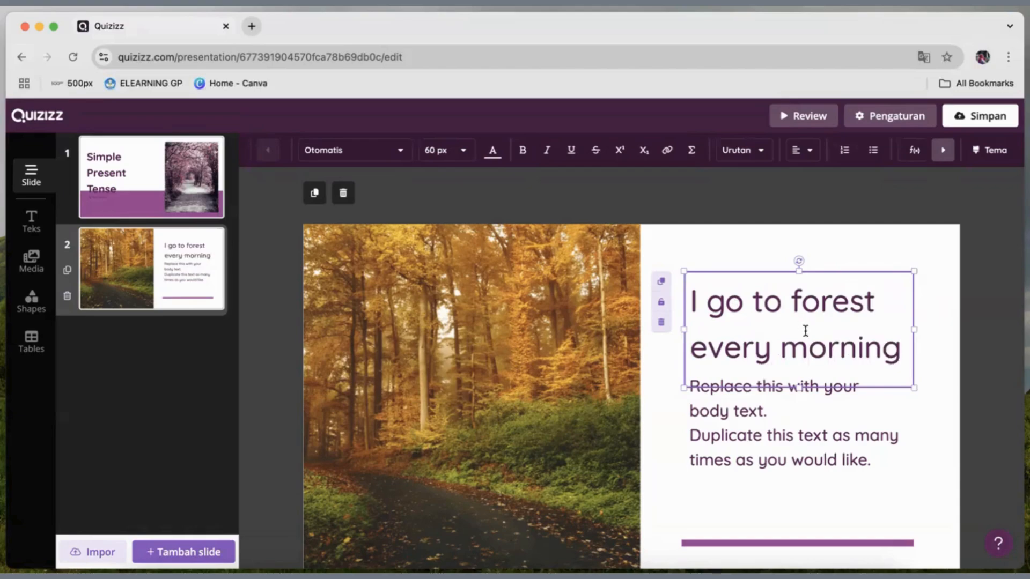
pyautogui.click(734, 420)
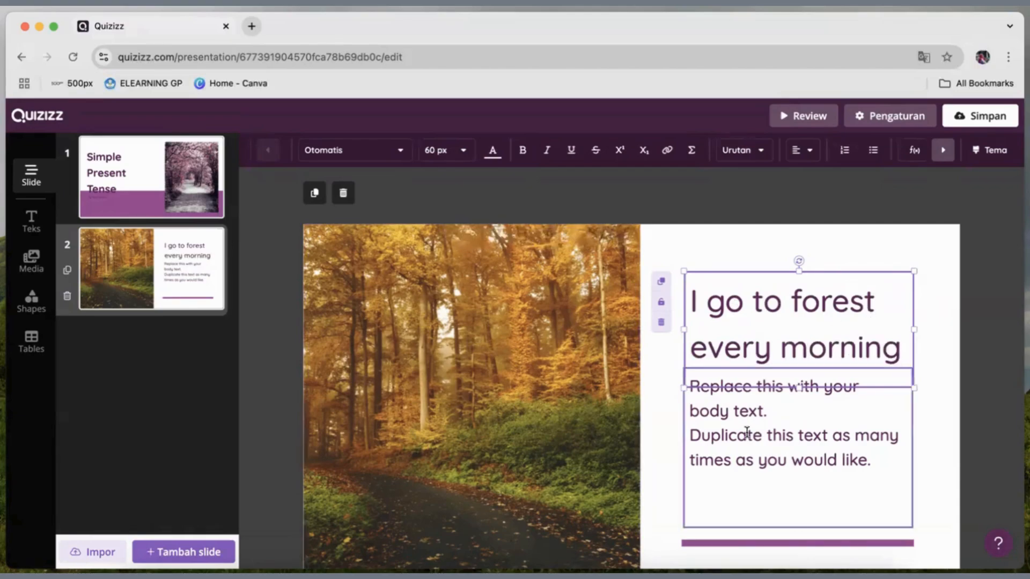
# Open the slide import options and browse the computer for a PDF file to upload.
pyautogui.click(175, 553)
pyautogui.click(138, 552)
pyautogui.click(98, 548)
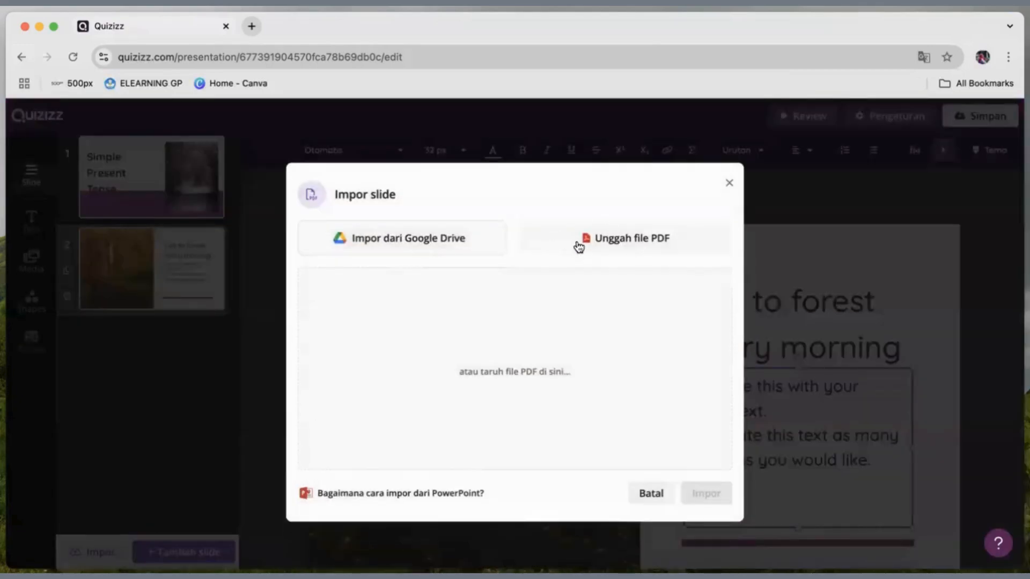
pyautogui.click(622, 243)
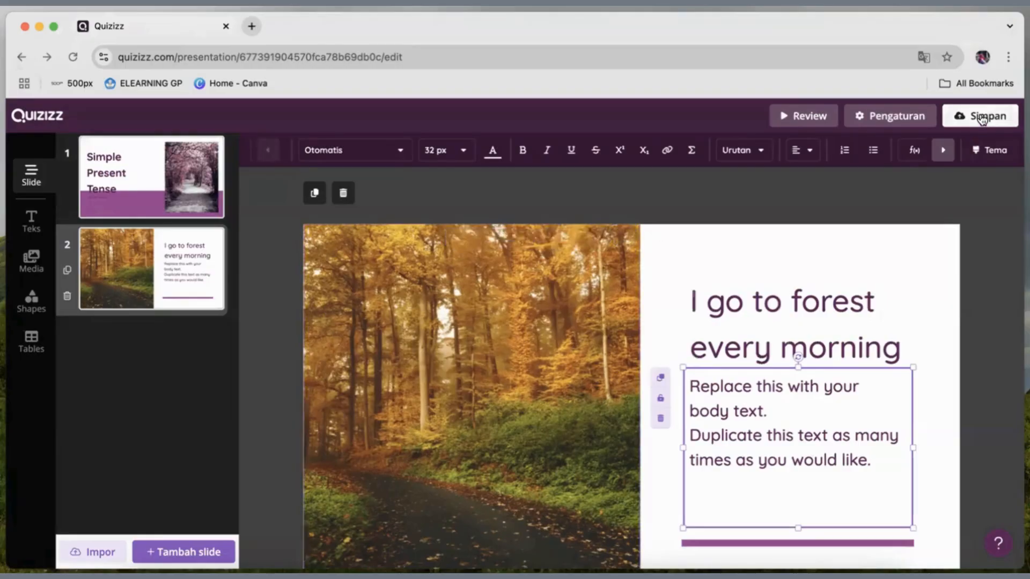
# Save the presentation under the name "Simple Present Tense" with the grade level set to grades 9 to 12.
pyautogui.click(980, 116)
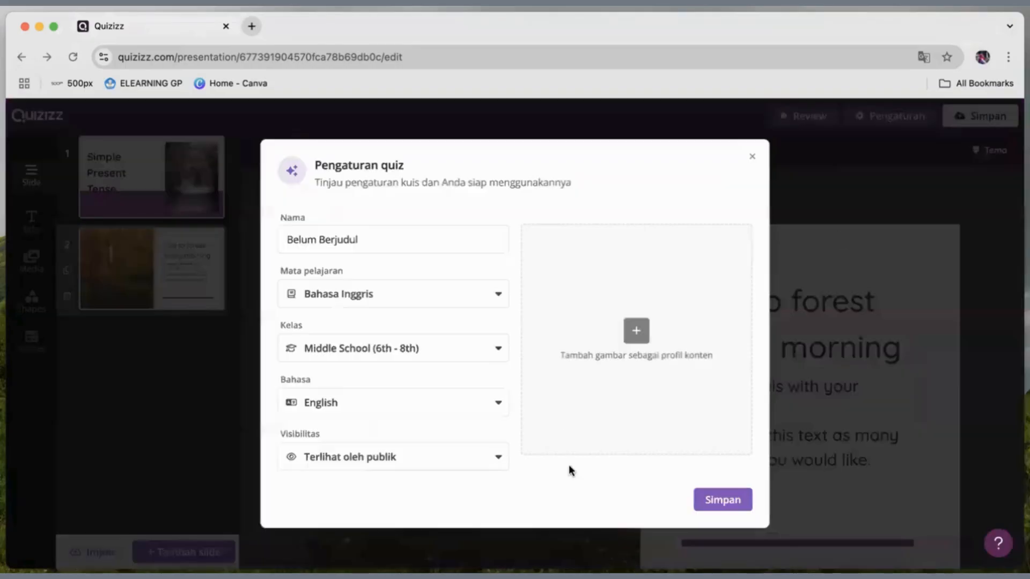
pyautogui.moveTo(409, 235); pyautogui.dragTo(266, 225)
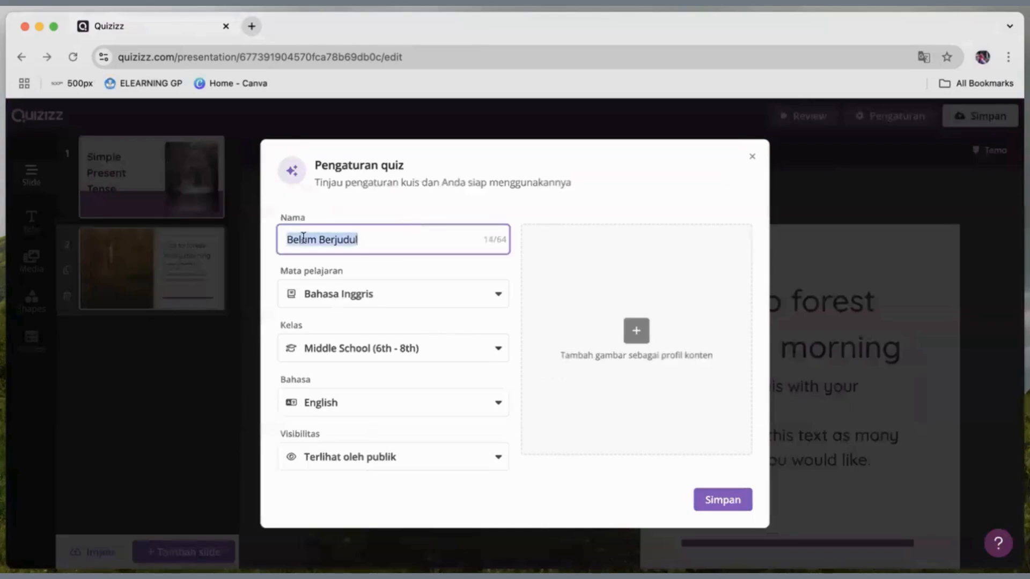
pyautogui.write('Simple Present Tense')
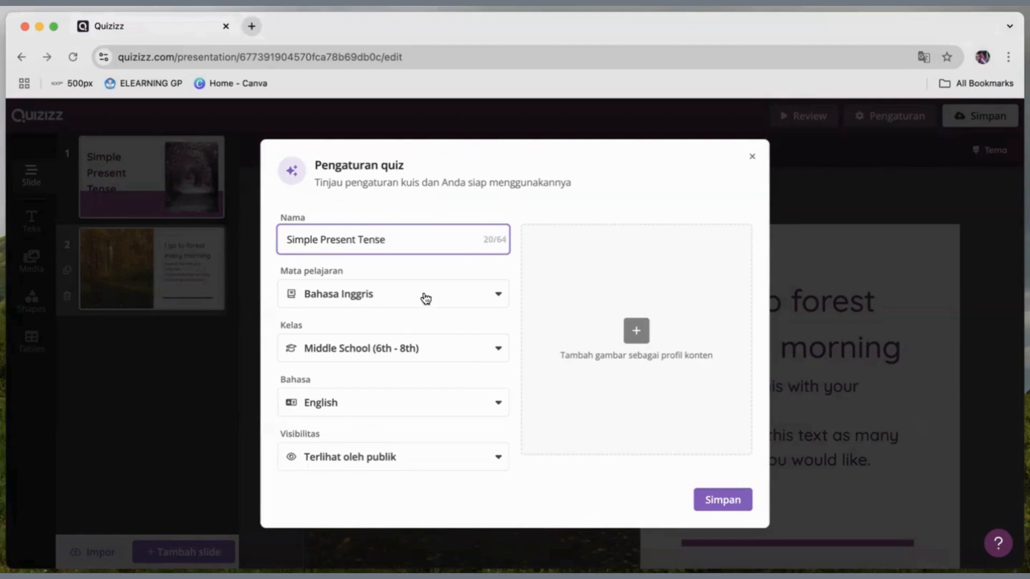
pyautogui.click(453, 350)
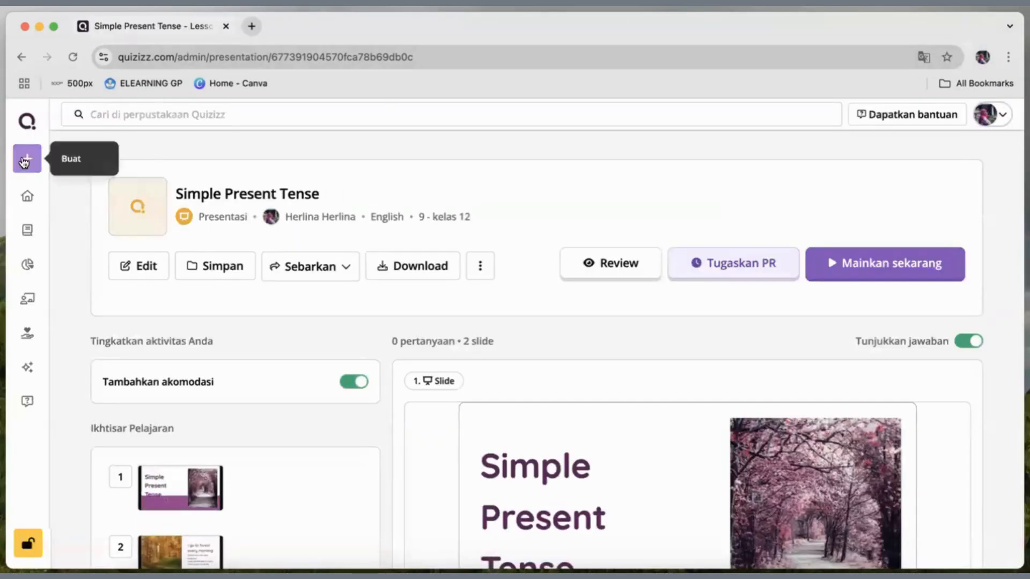
# Create a new interactive video activity based on a YouTube video.
pyautogui.click(24, 160)
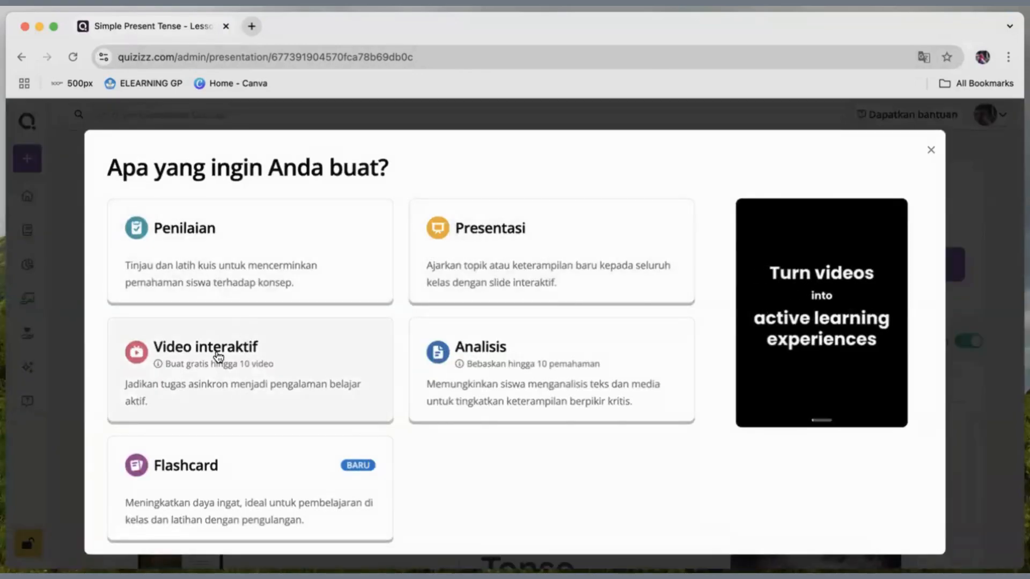
pyautogui.click(218, 356)
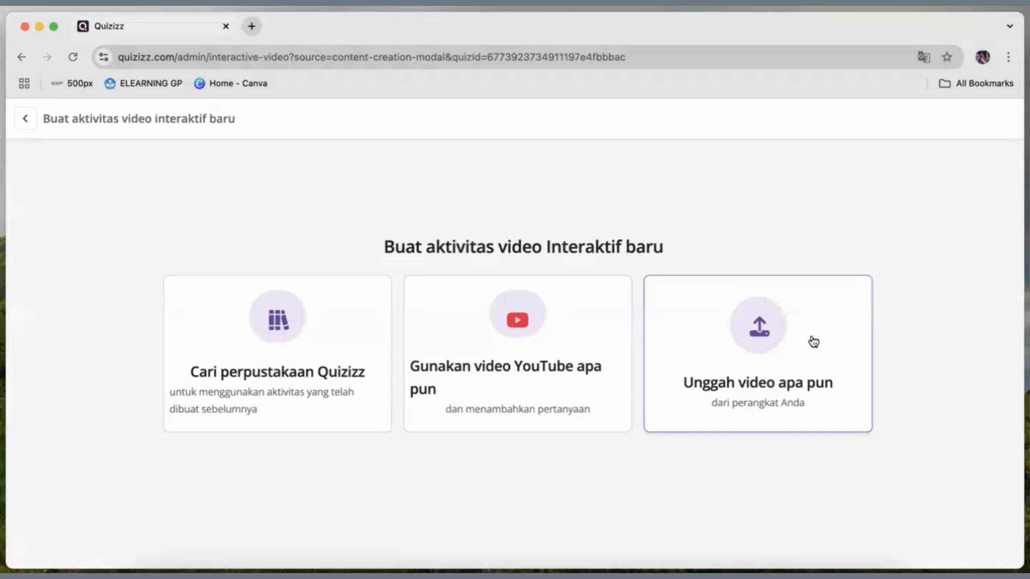
pyautogui.click(507, 328)
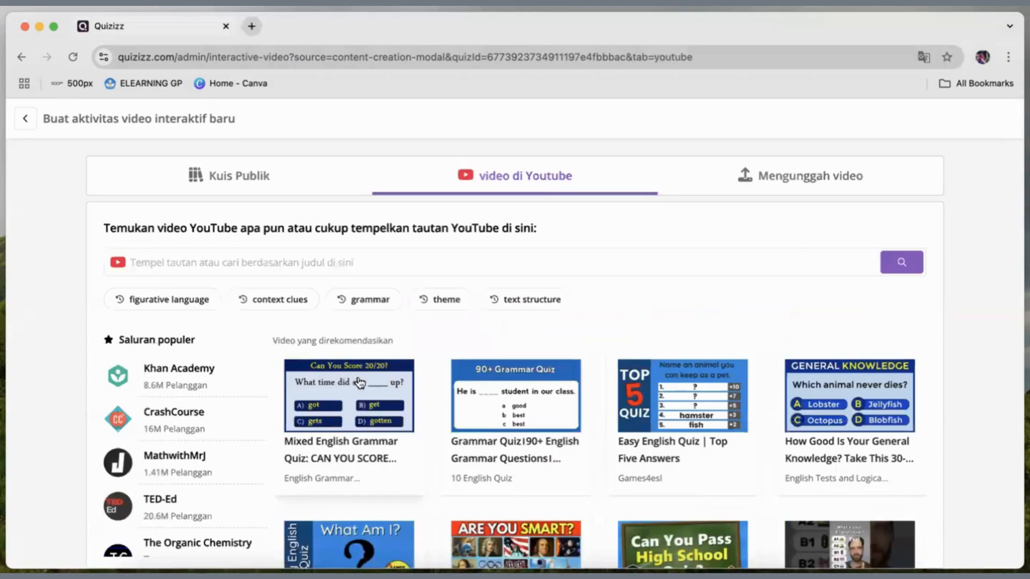
# Choose the recommended "Mixed English Grammar Quiz" video and view its ready-made interactive version.
pyautogui.scroll(-2, 522, 398)
pyautogui.scroll(2, 522, 394)
pyautogui.click(333, 404)
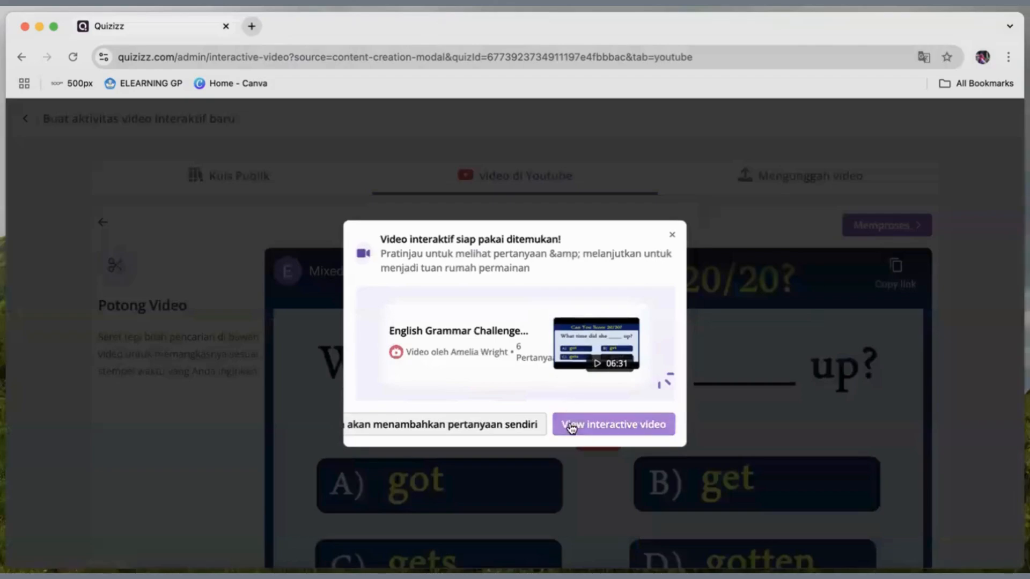
pyautogui.click(577, 426)
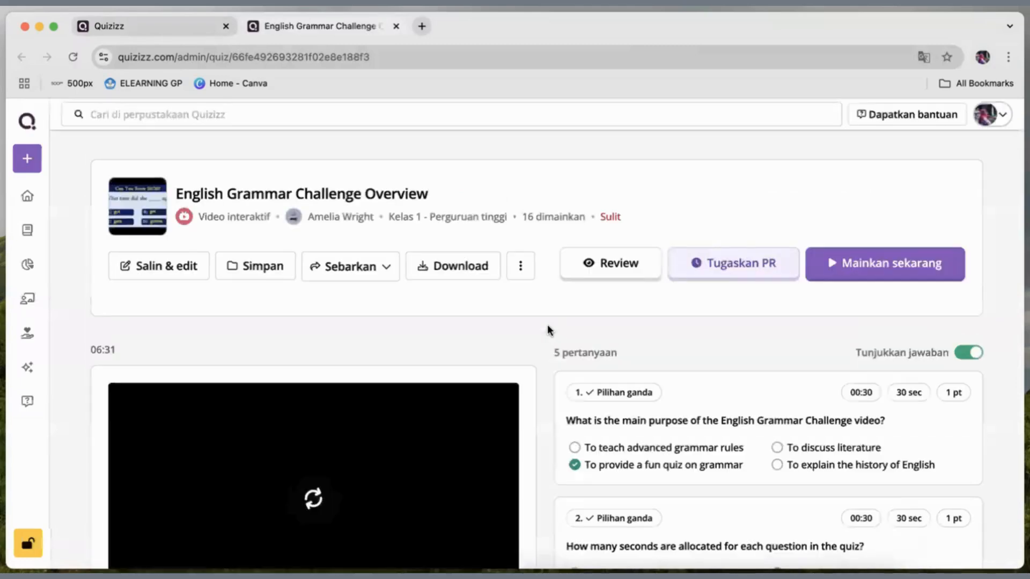
# Examine the multiple-choice questions and video timeline markers of the English Grammar Challenge Overview activity.
pyautogui.scroll(-3, 548, 329)
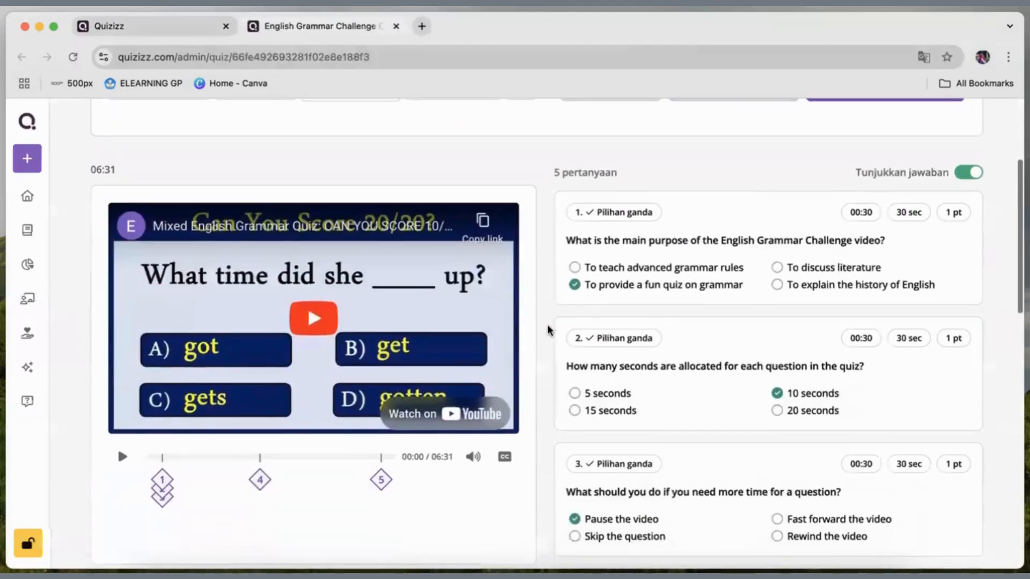
pyautogui.scroll(-3, 548, 329)
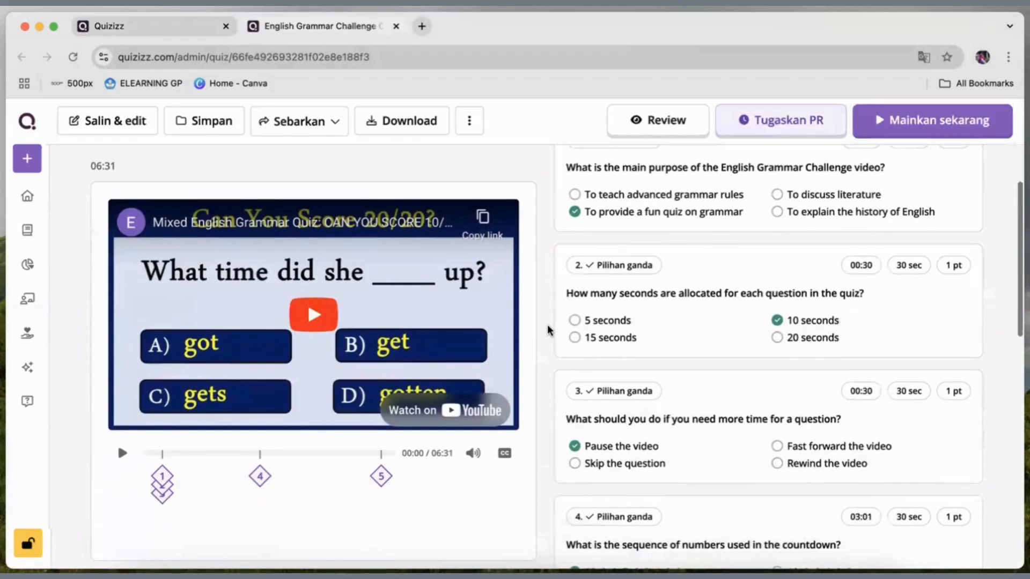
pyautogui.scroll(-2, 548, 329)
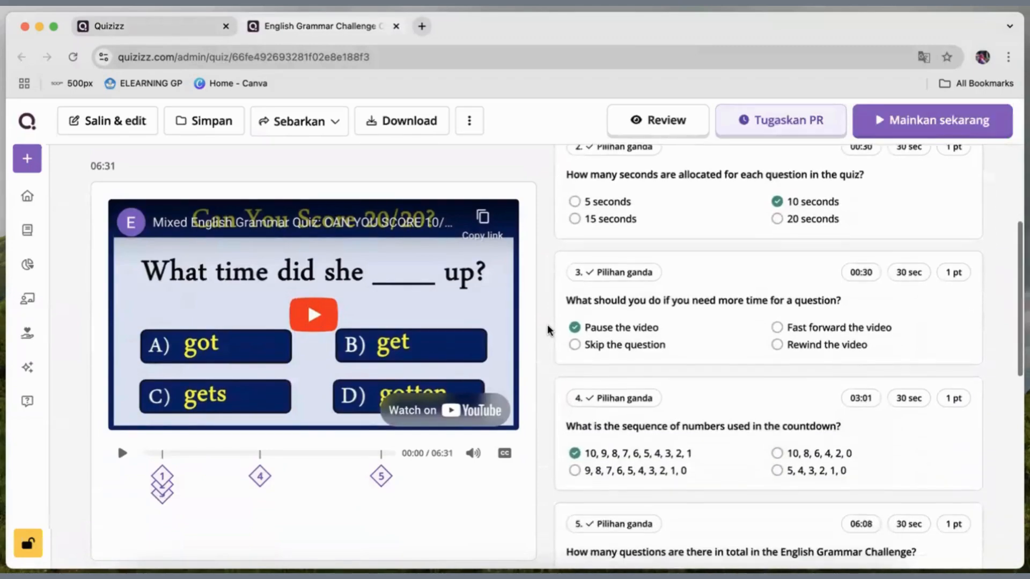
pyautogui.scroll(-3, 549, 329)
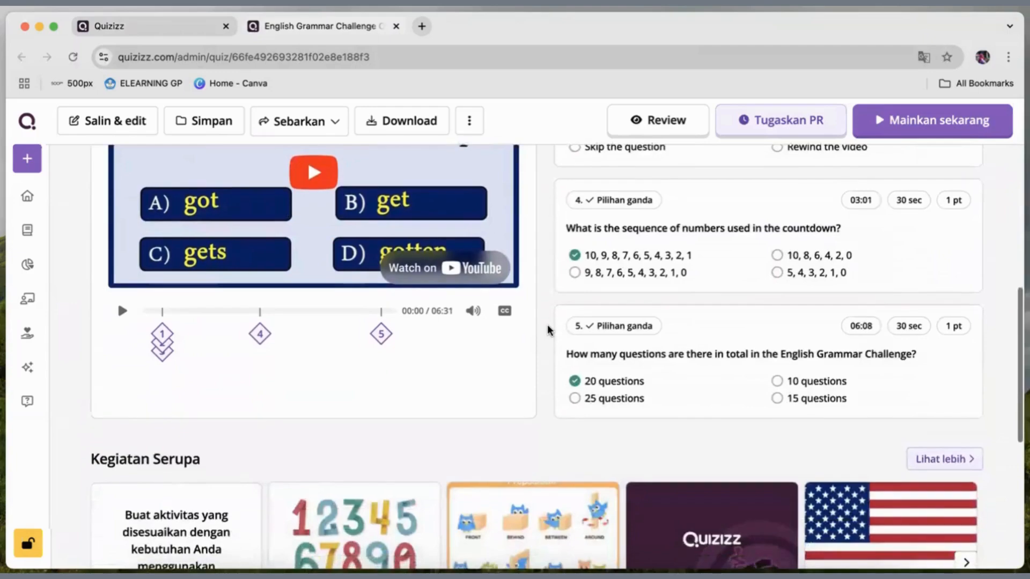
pyautogui.scroll(10, 548, 329)
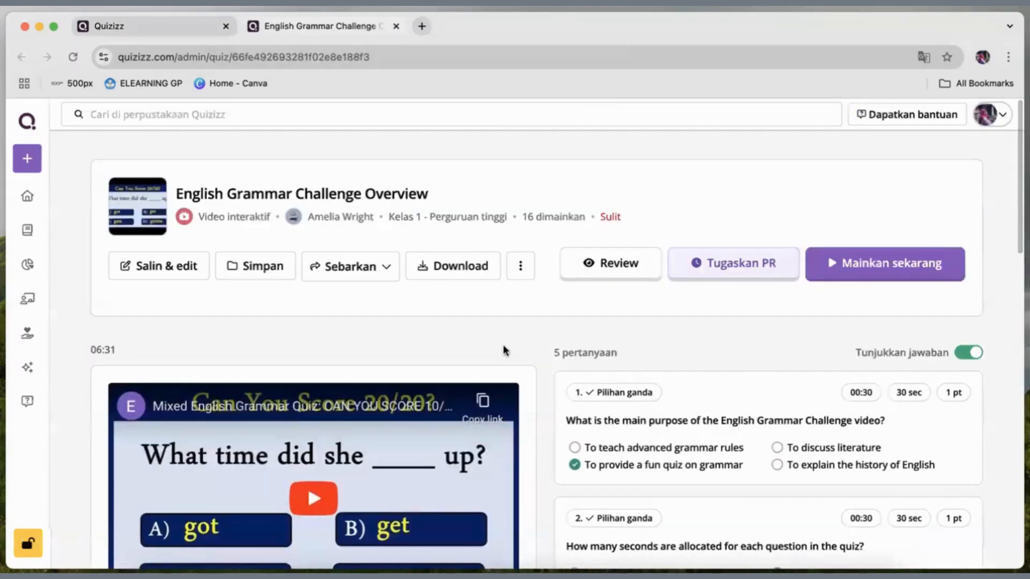
pyautogui.scroll(-1, 504, 351)
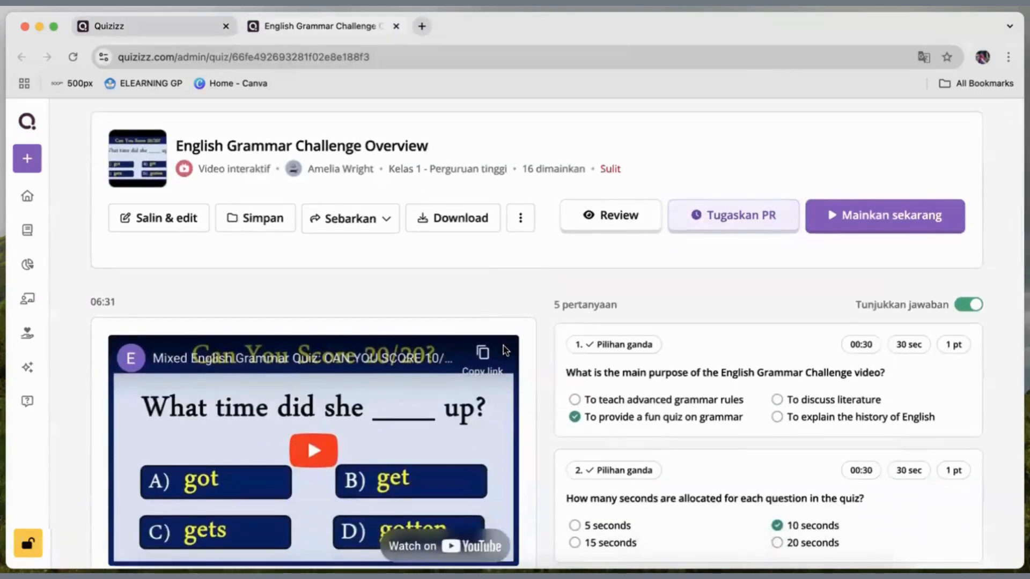
pyautogui.scroll(-1, 505, 351)
pyautogui.scroll(-2, 719, 272)
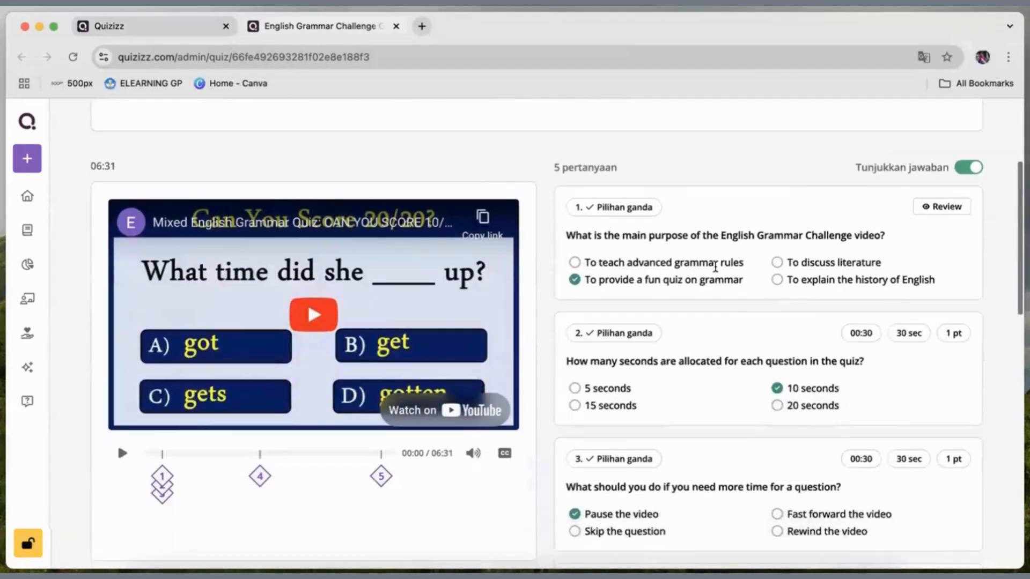
pyautogui.scroll(-1, 715, 267)
# Play the embedded grammar quiz video and compare it with the activity's questions.
pyautogui.click(320, 320)
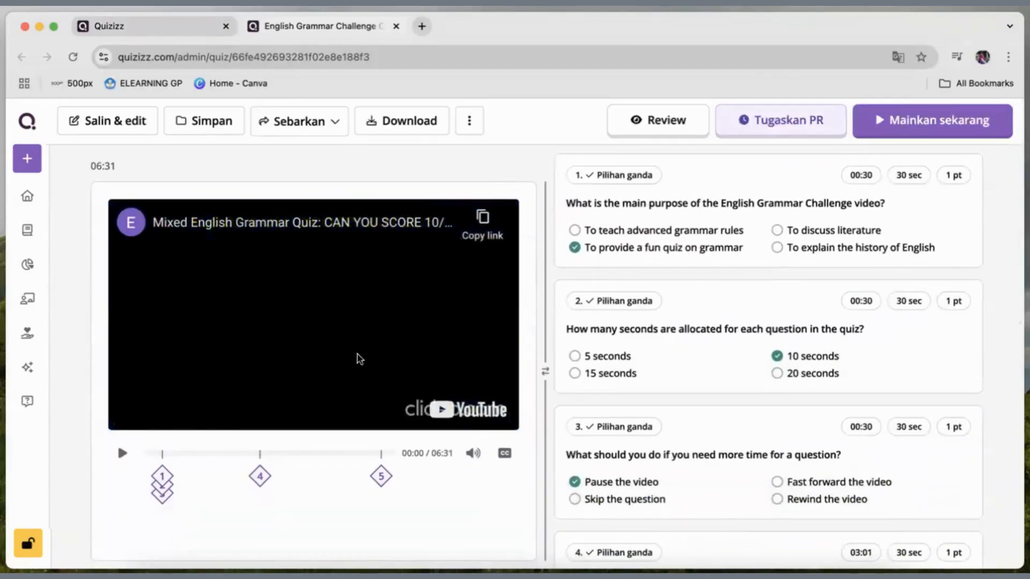
pyautogui.scroll(3, 606, 326)
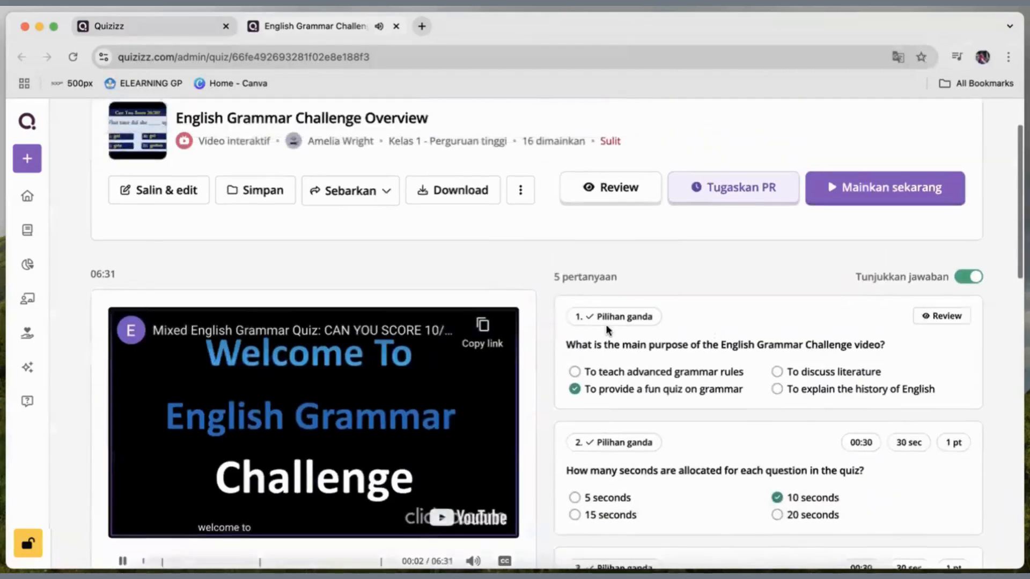
pyautogui.scroll(1, 608, 329)
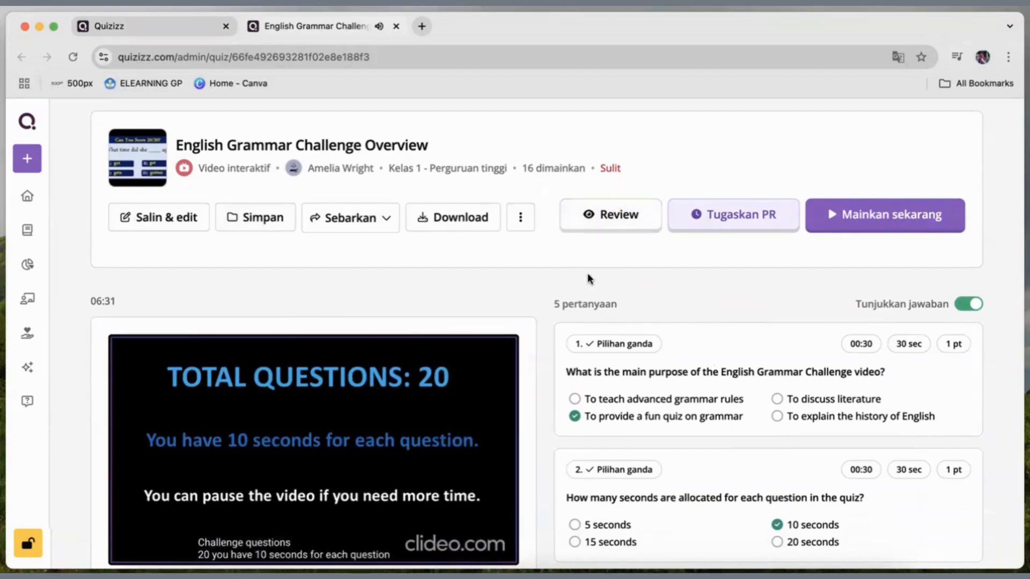
pyautogui.scroll(-2, 313, 456)
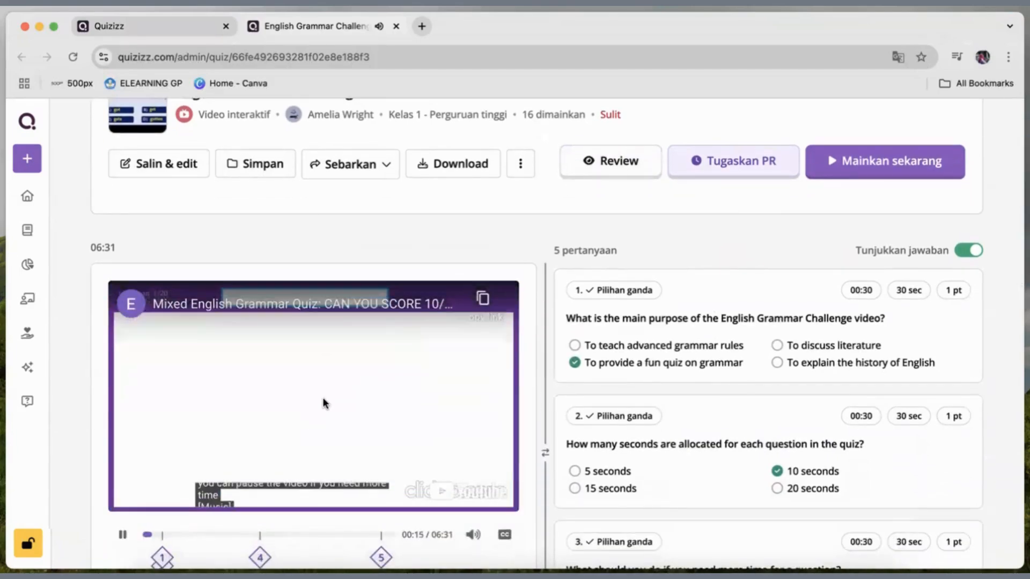
pyautogui.scroll(-3, 775, 384)
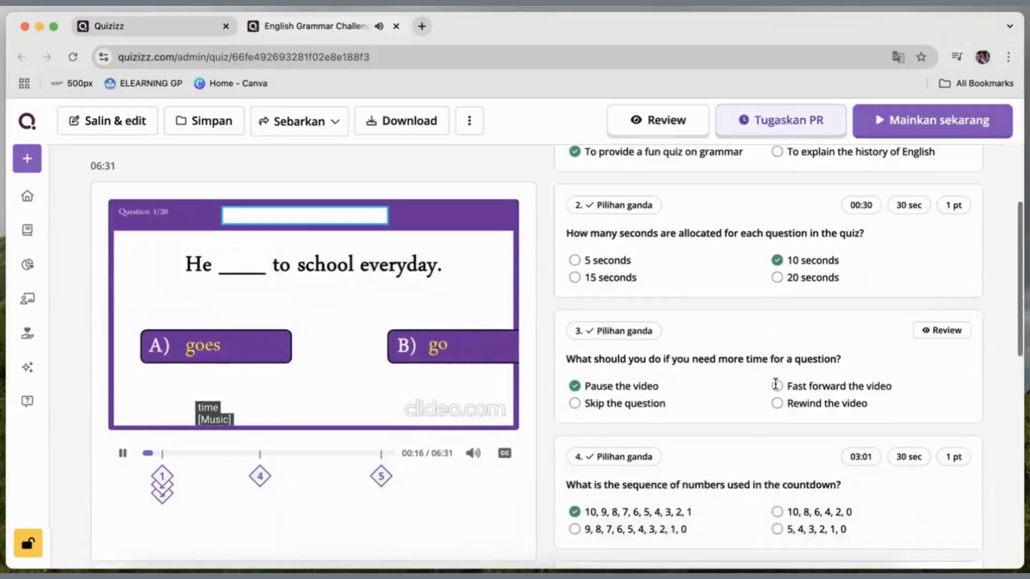
pyautogui.scroll(-10, 775, 383)
pyautogui.scroll(4, 900, 166)
# View the live game modes for the English Grammar Challenge Overview, then return to the activity's page.
pyautogui.click(907, 127)
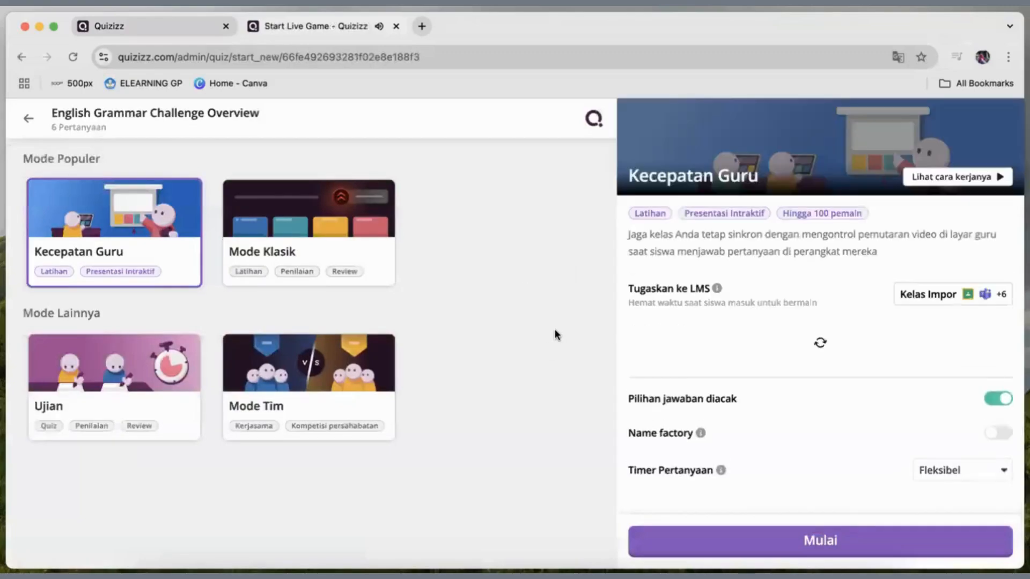
pyautogui.press('super+bracketleft')
pyautogui.scroll(-3, 245, 459)
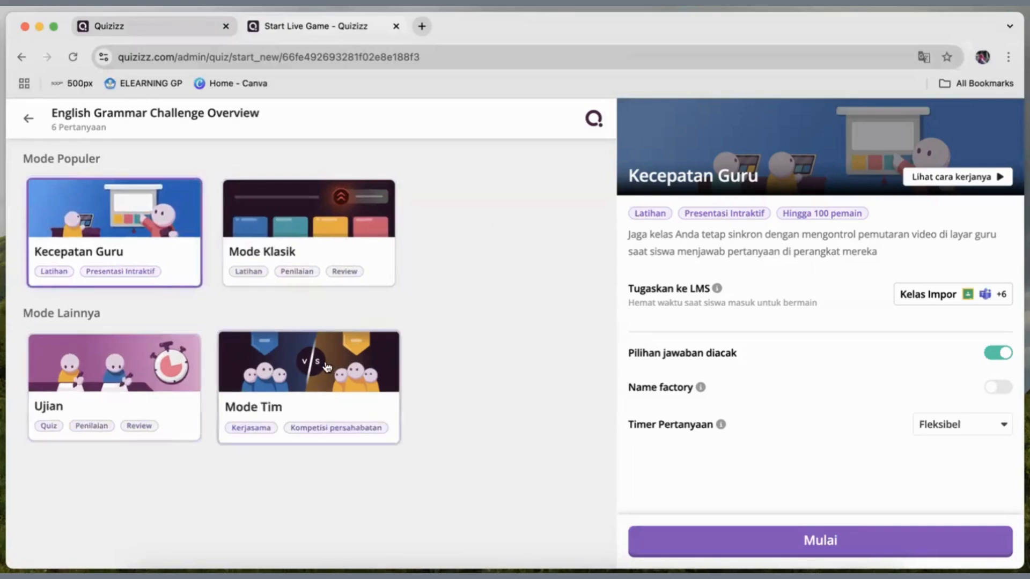
pyautogui.click(24, 118)
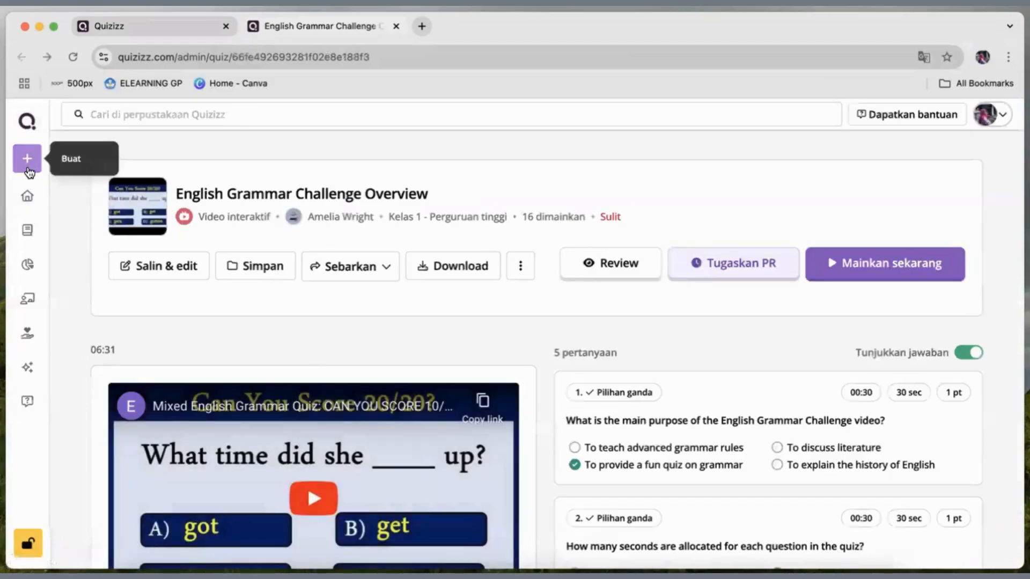